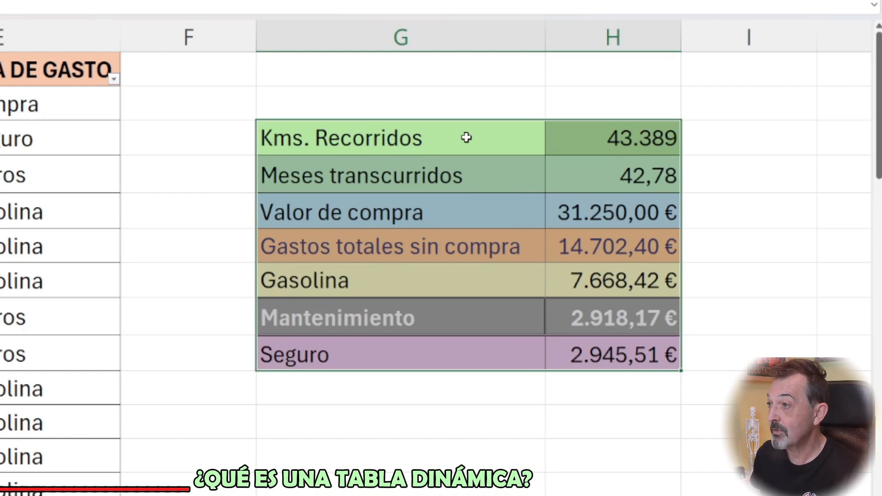
left_click_drag(473, 140, 554, 349)
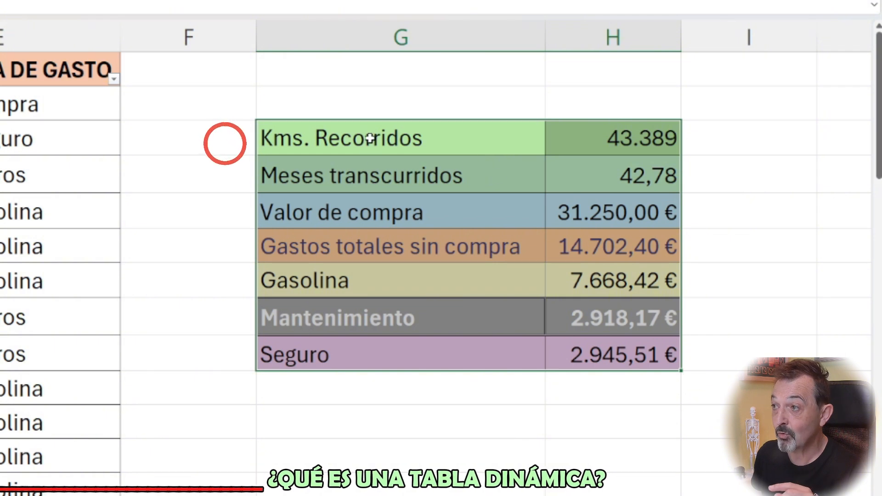
left_click_drag(404, 138, 590, 356)
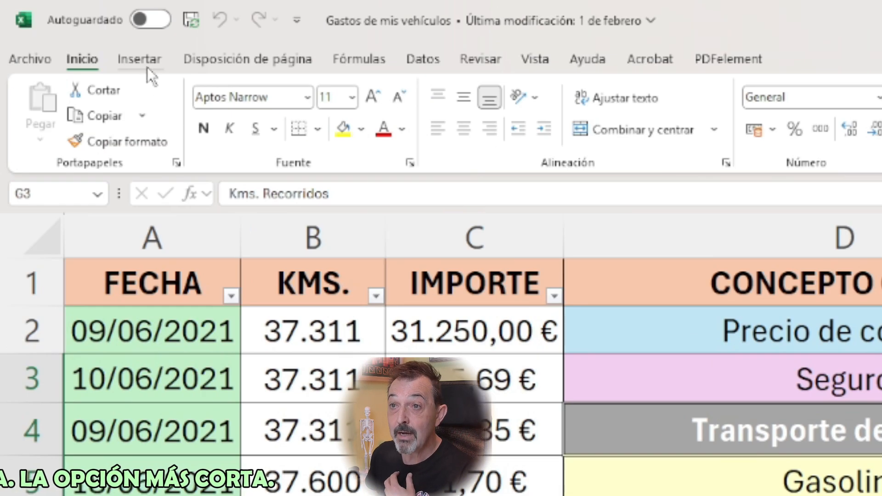
left_click(146, 63)
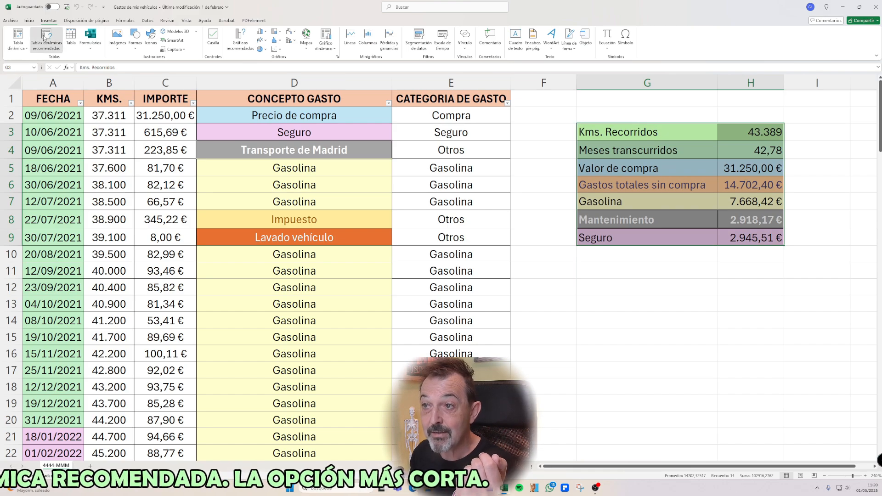
left_click(45, 38)
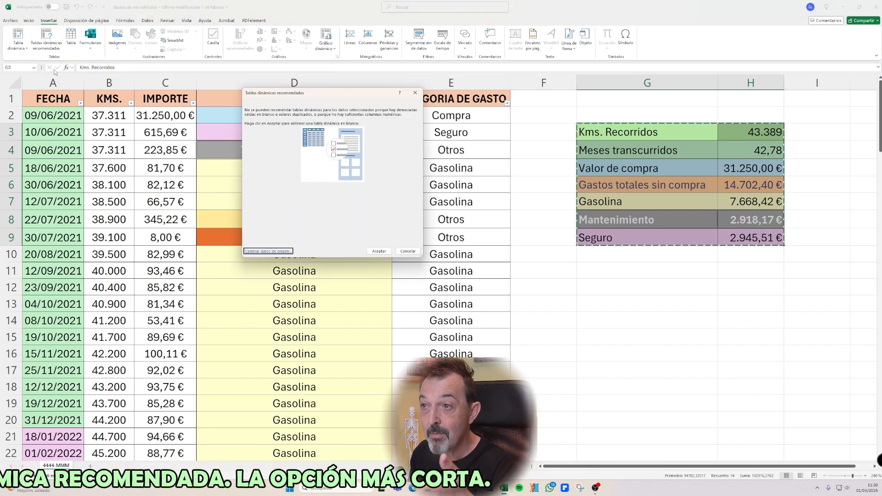
left_click(406, 251)
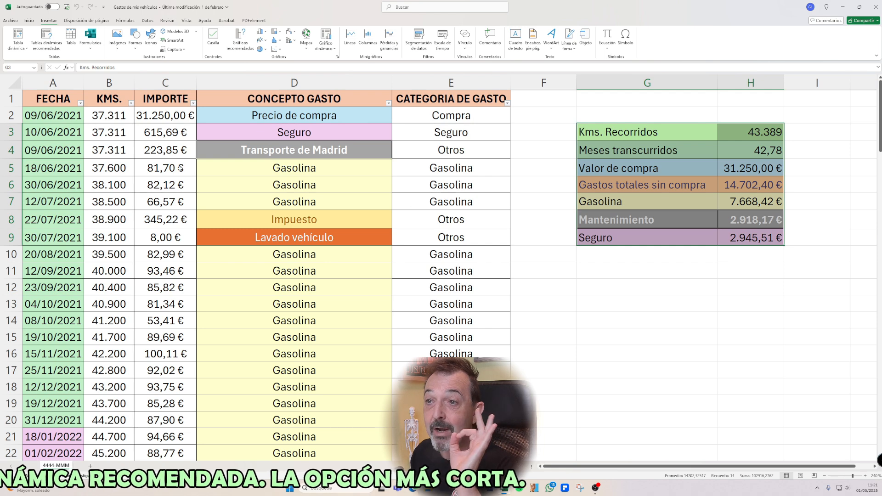
left_click(180, 168)
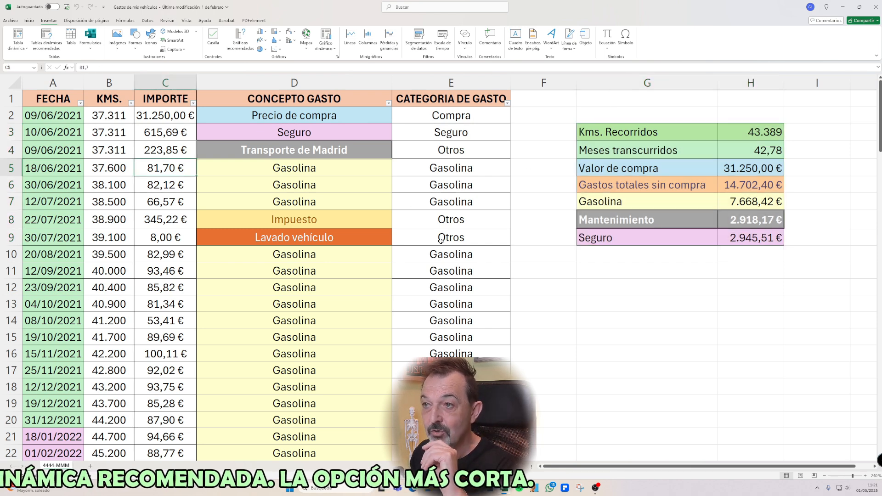
left_click_drag(57, 100, 414, 459)
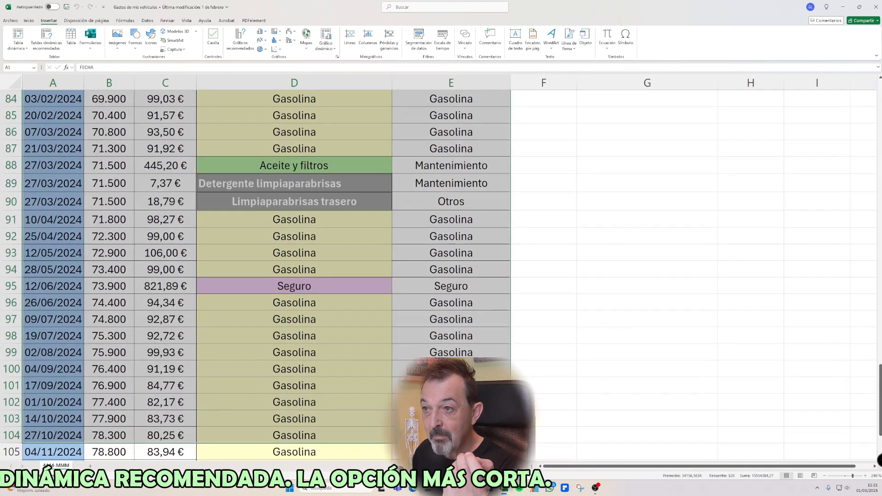
scroll(290, 287, "up", 20)
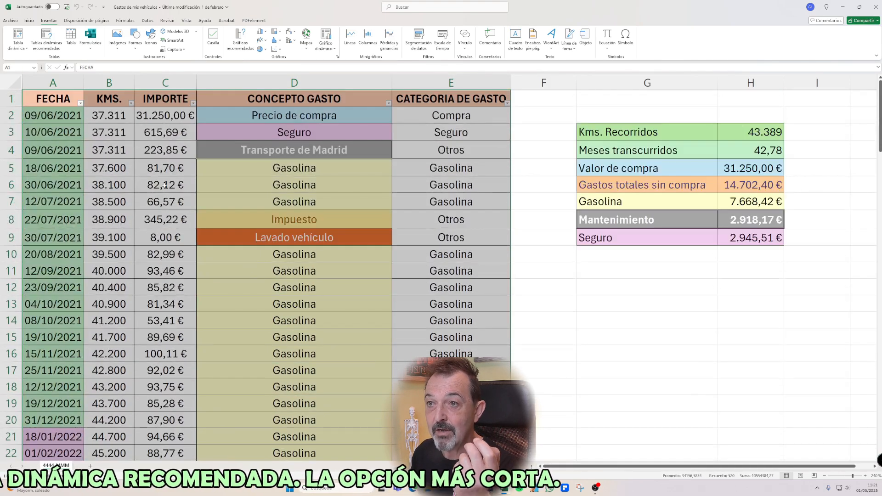
left_click(130, 131)
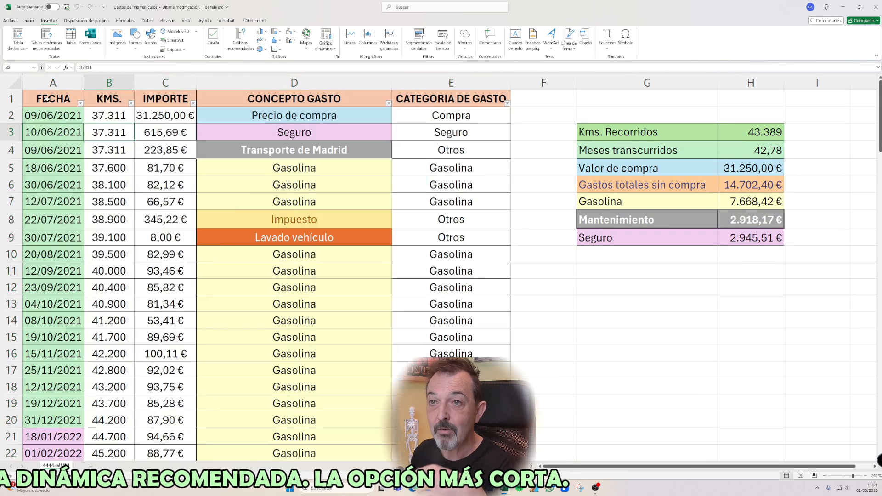
left_click(47, 98)
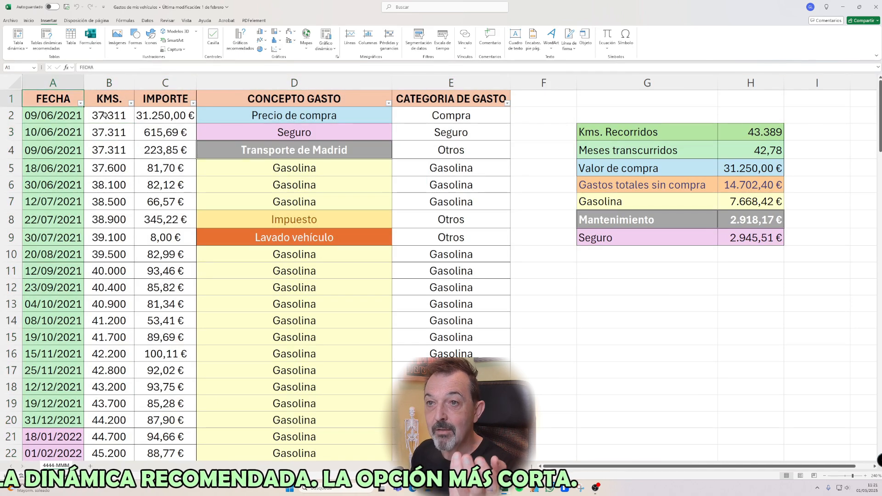
- Compare the recommended pivot tables for the expense data and insert "Suma de IMPORTE por CATEGORIA DE GASTO" on a new sheet
left_click(240, 166)
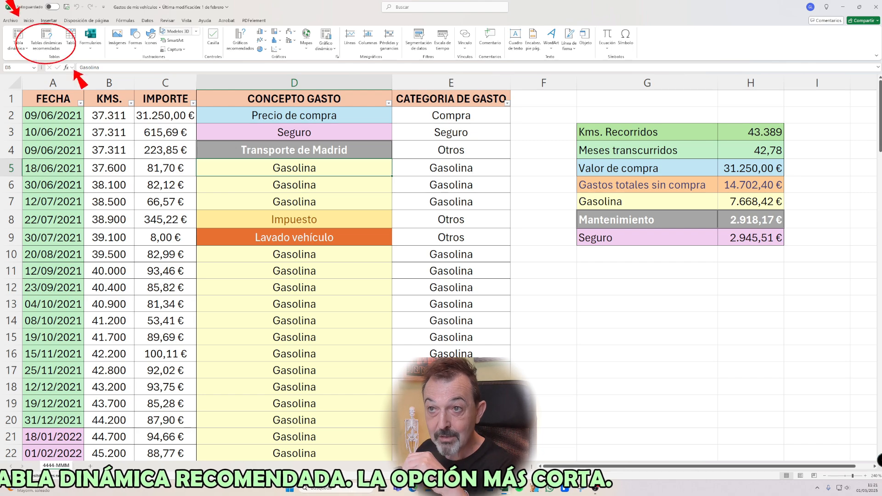
left_click(48, 36)
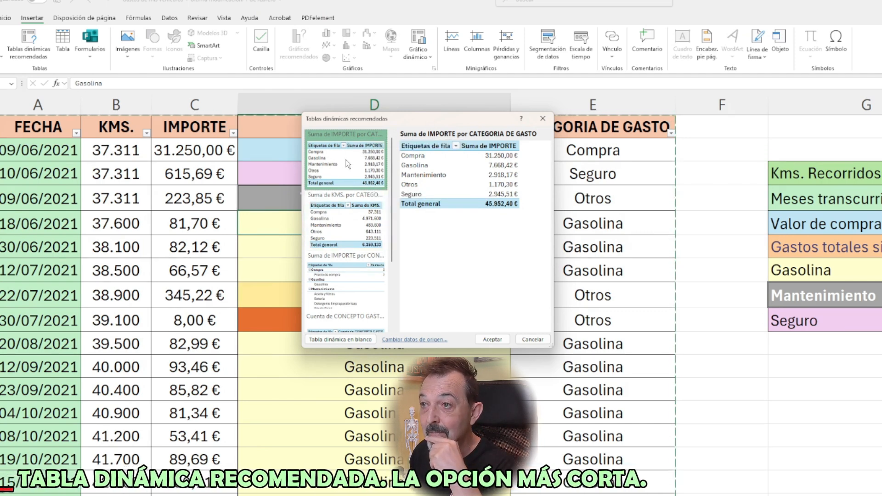
left_click(344, 224)
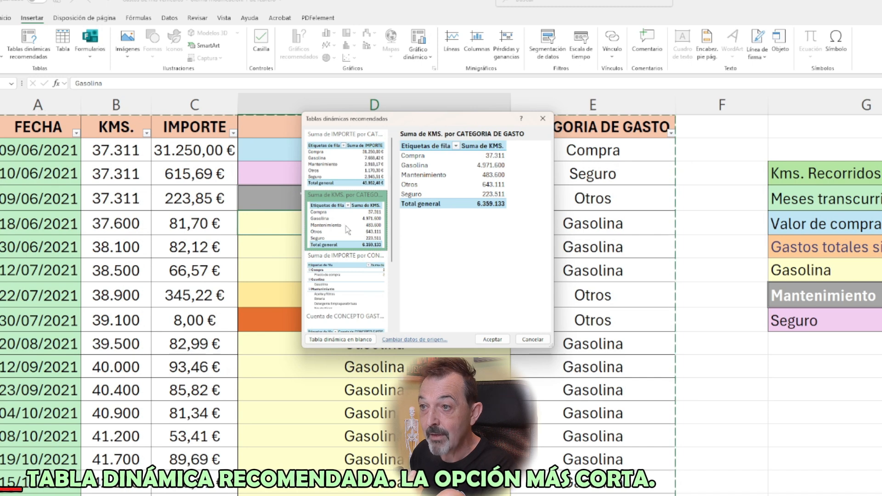
left_click(345, 277)
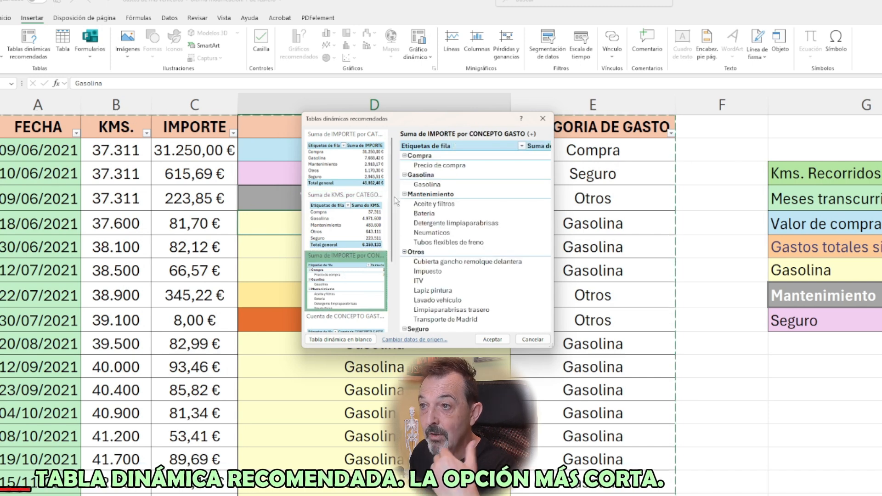
left_click(372, 170)
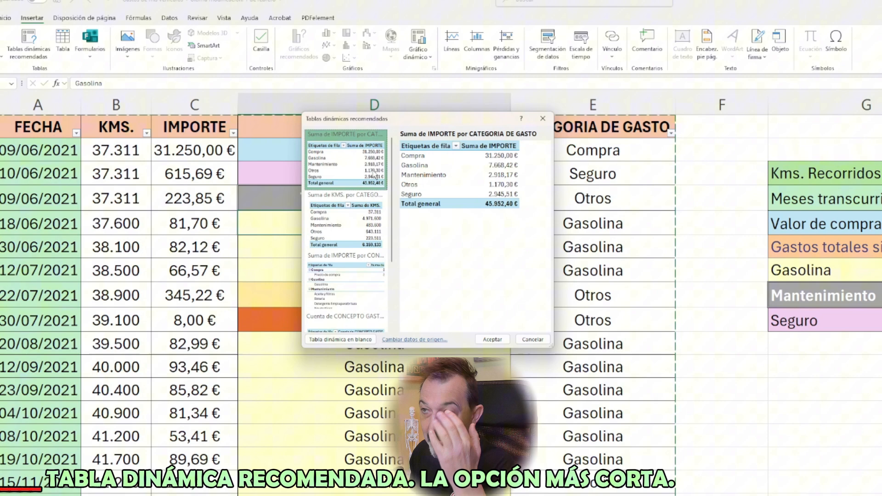
left_click(485, 340)
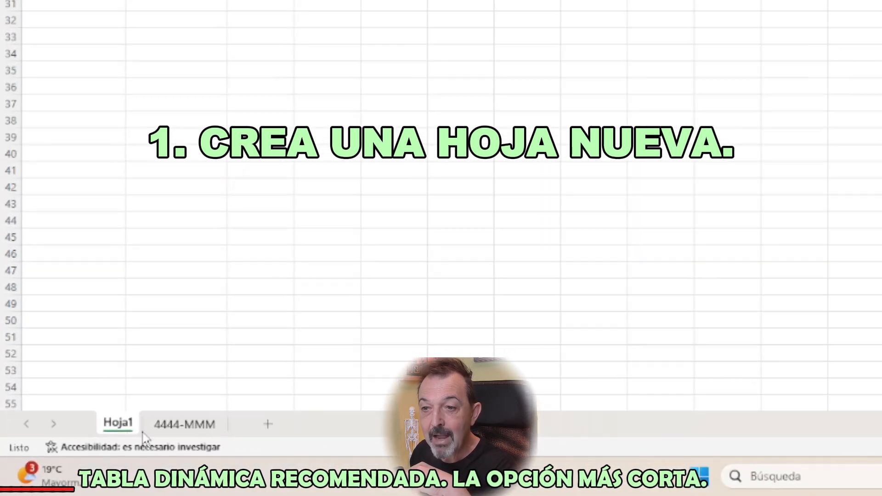
- Examine the new pivot table, its analysis and design options, and the source sheet 4444-MMM
left_click(184, 424)
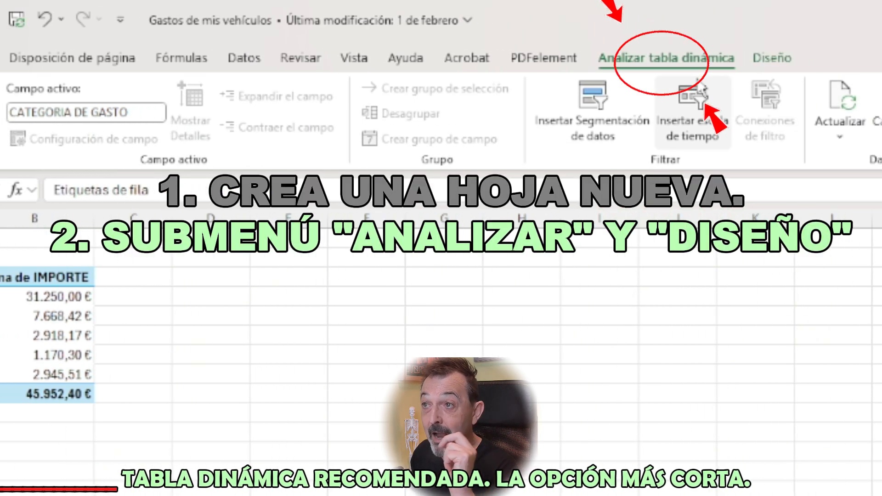
left_click(772, 58)
left_click(705, 65)
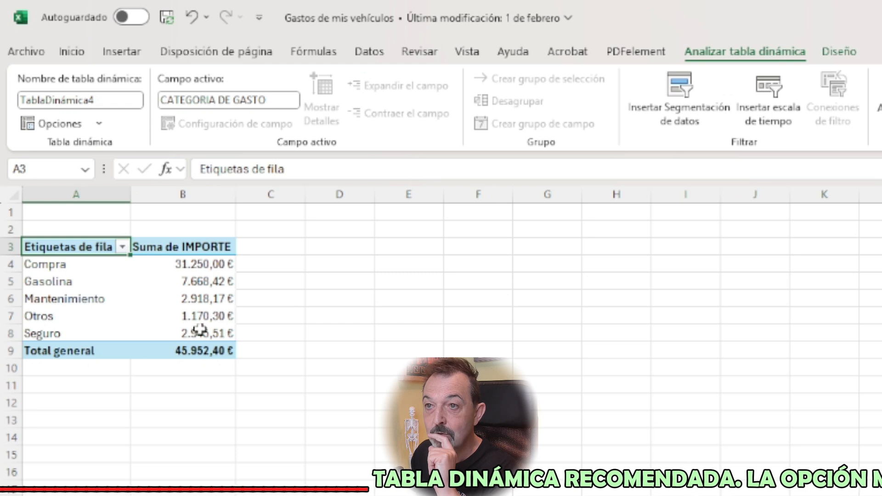
mouse_move(199, 343)
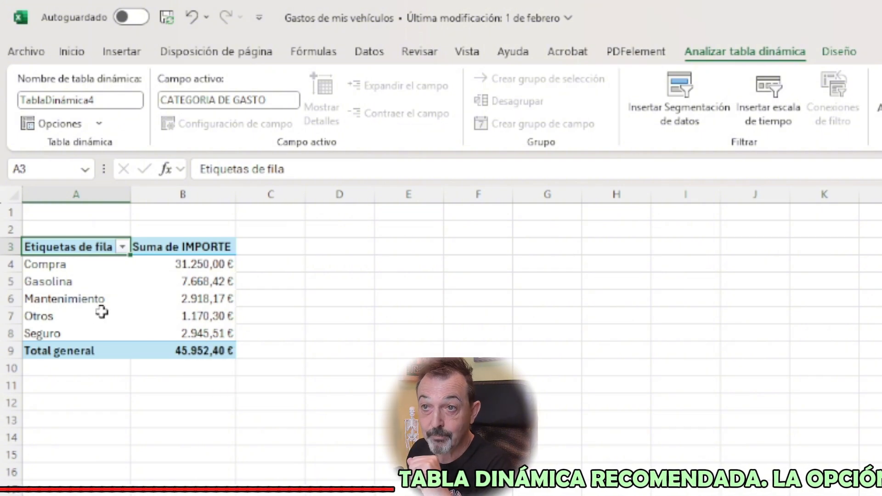
key("Down")
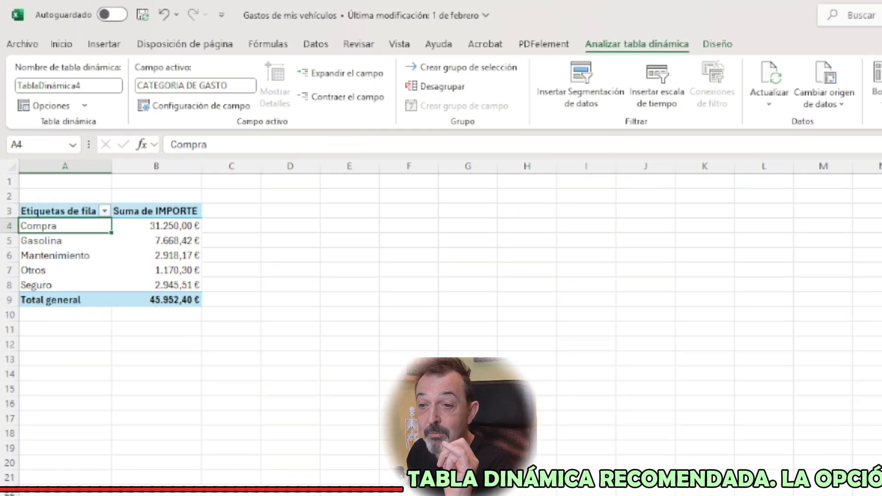
left_click(74, 466)
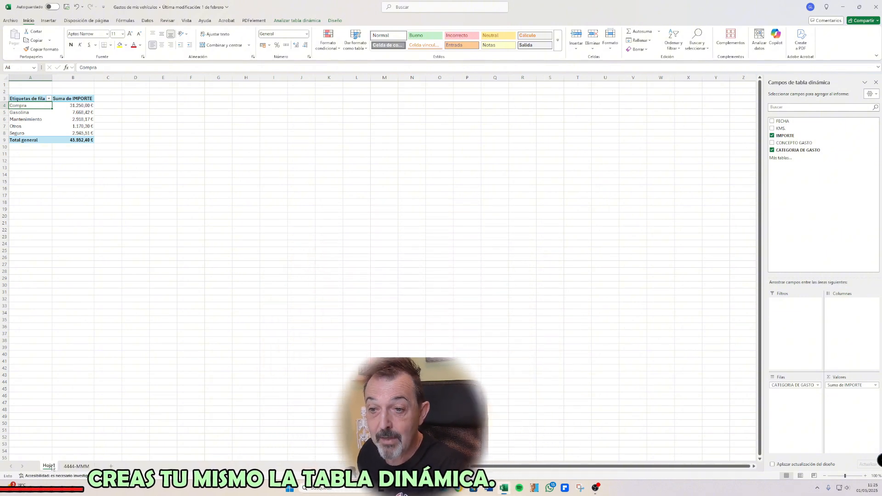
- Delete the sheet Hoja1 containing the recommended pivot table
right_click(50, 467)
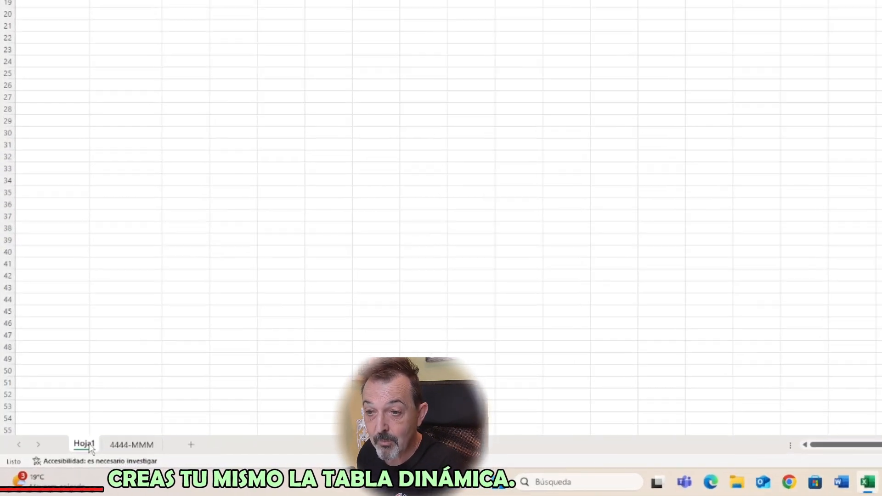
right_click(90, 448)
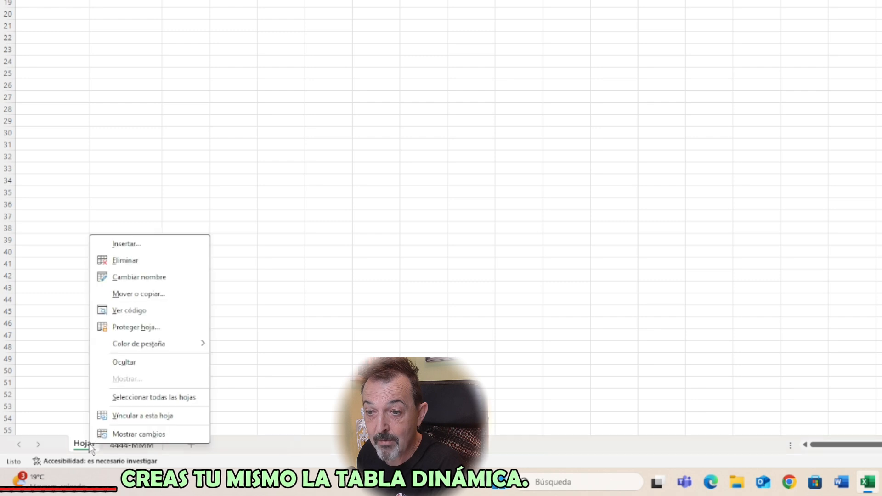
left_click(131, 262)
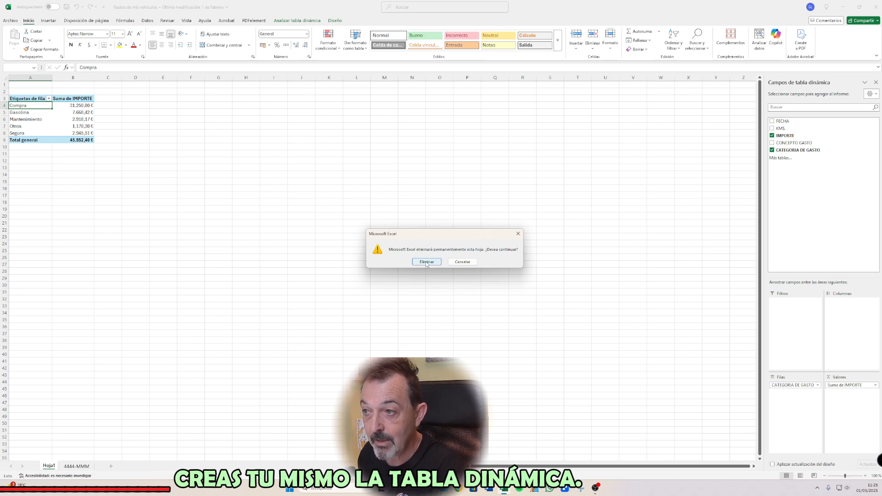
left_click(426, 262)
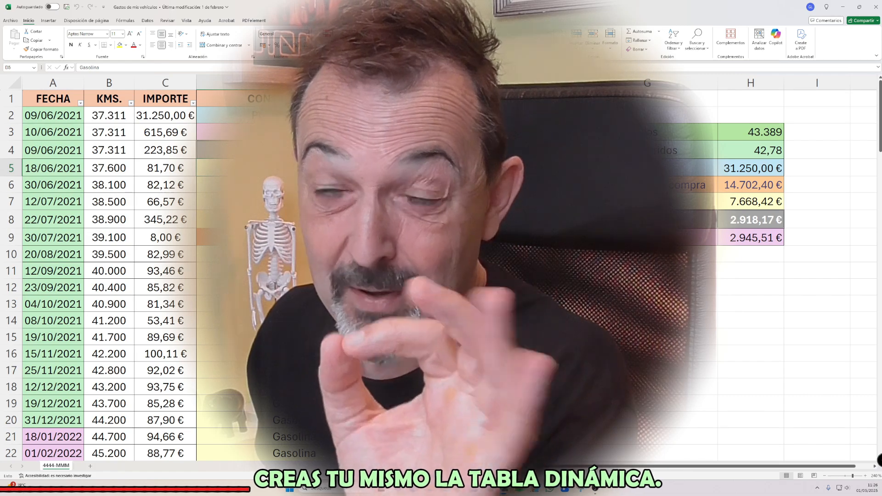
- Create a pivot table from '4444-MMM'!$A$1:$E$110 on a new worksheet, adding the fields CATEGORIA DE GASTO and IMPORTE
left_click(49, 20)
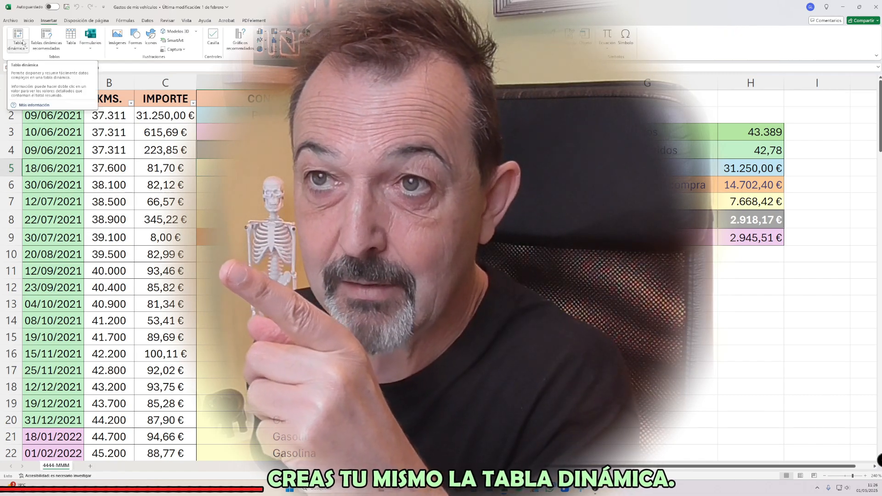
left_click(21, 45)
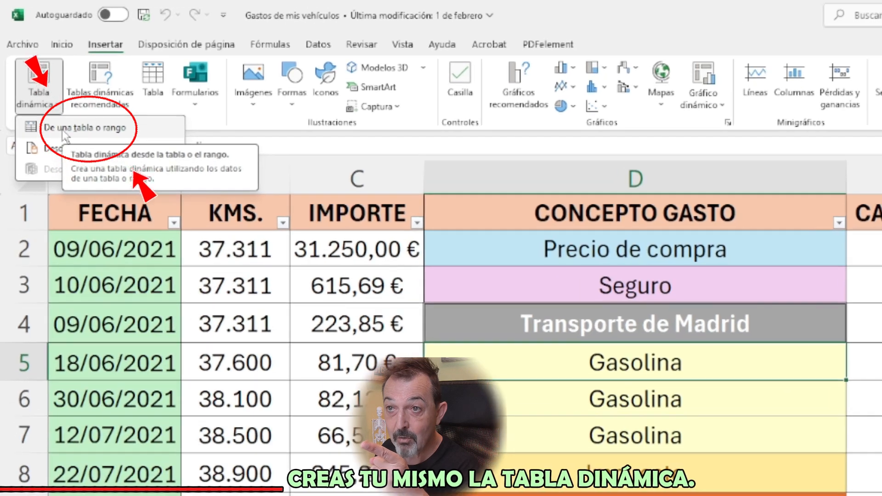
left_click(55, 105)
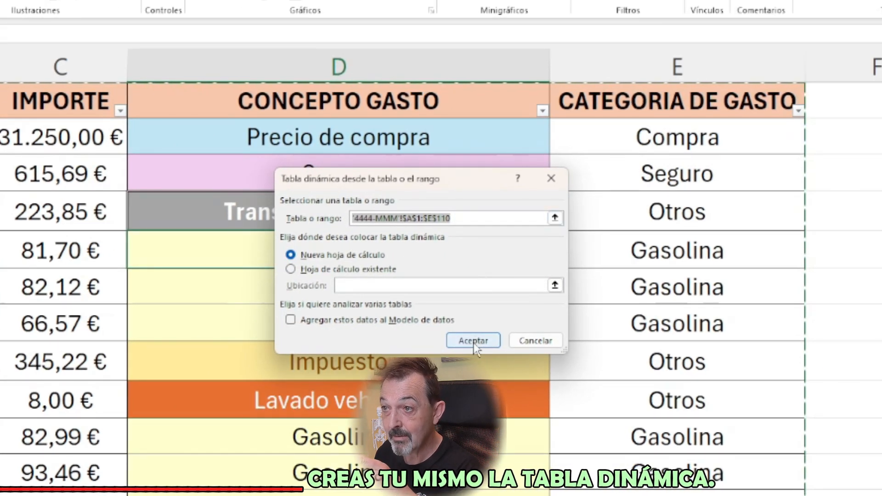
left_click(473, 341)
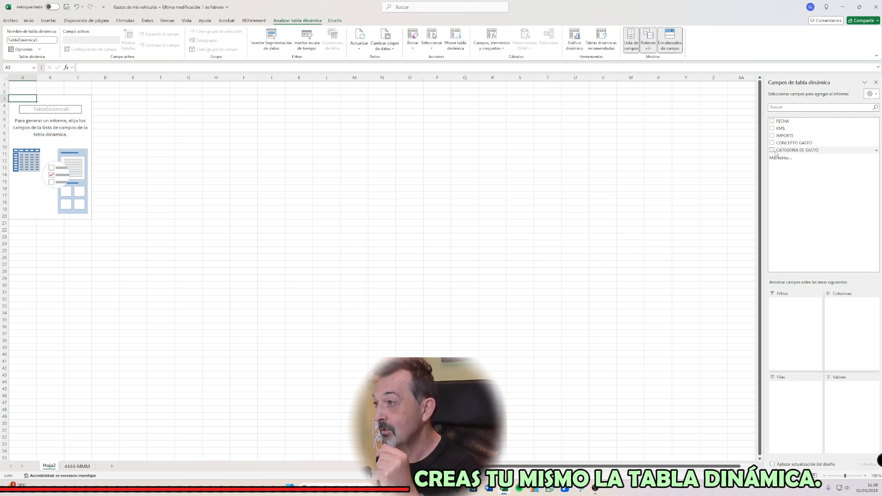
left_click(772, 150)
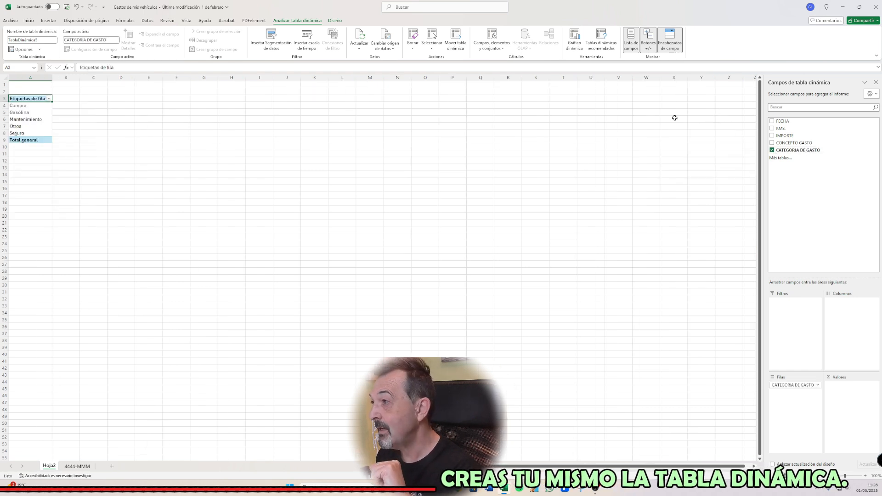
left_click(773, 136)
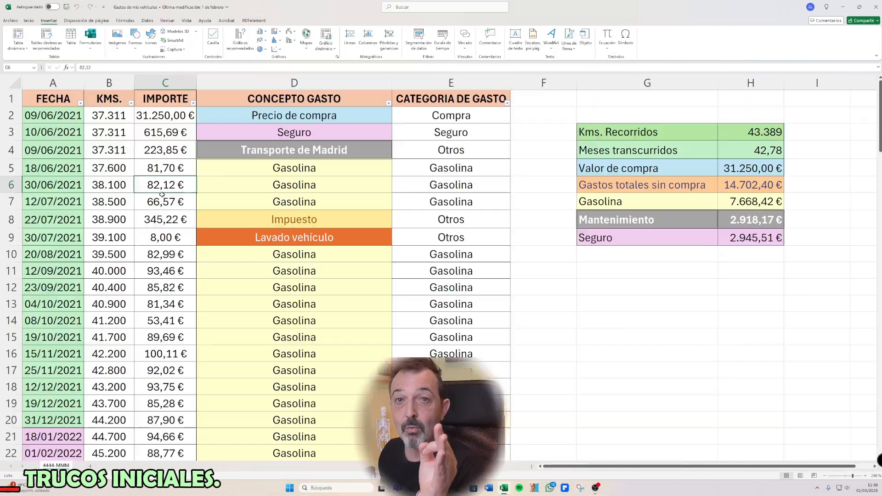
- Start a pivot table from the empty cell G13 and select the source range manually from the header row downwards
left_click(696, 305)
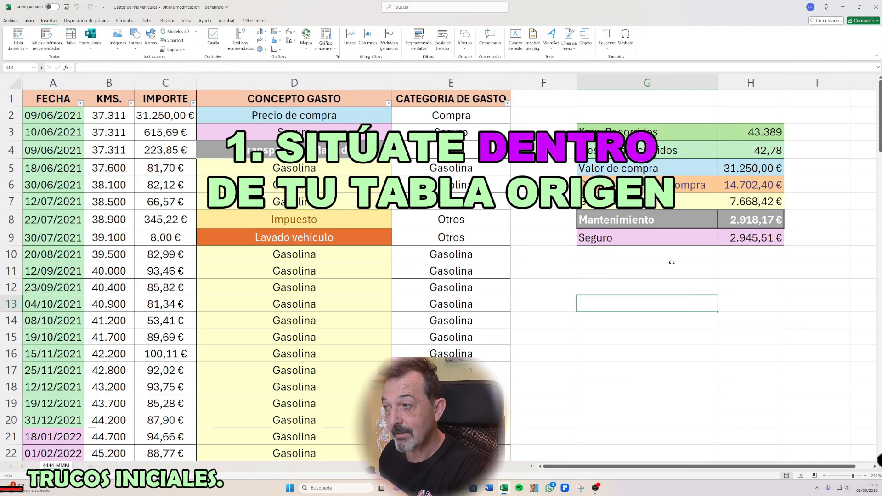
left_click(24, 48)
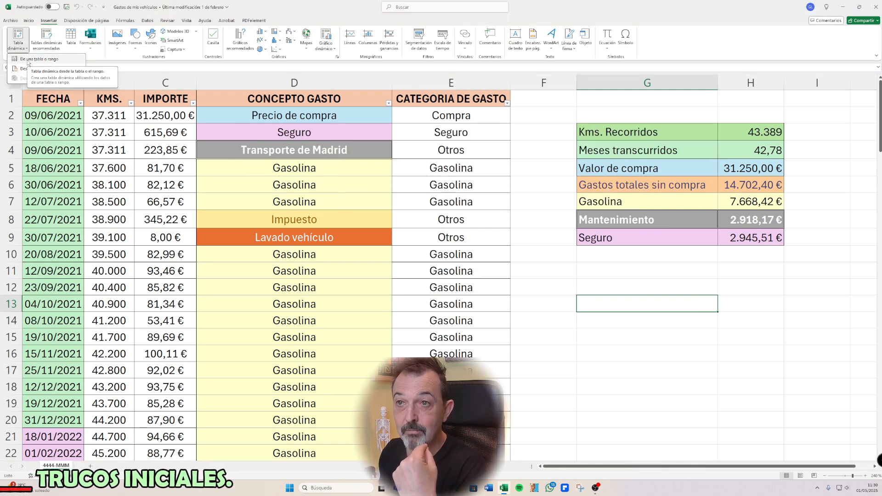
left_click(28, 60)
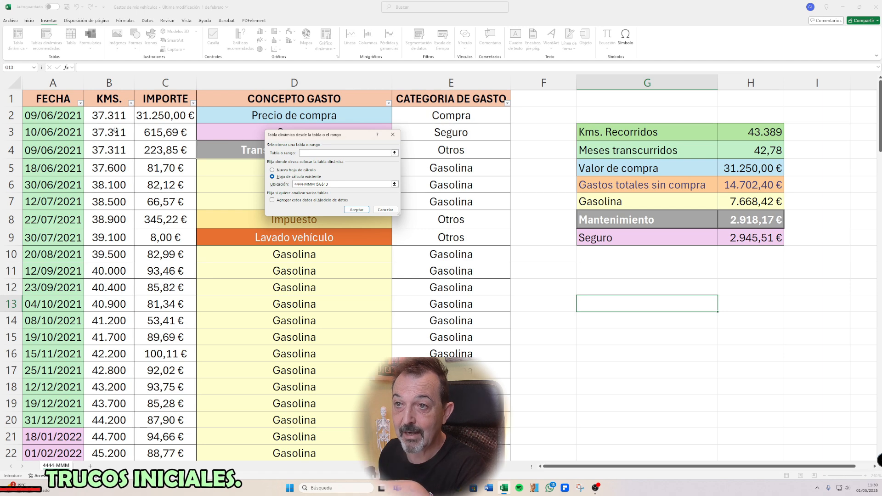
left_click_drag(63, 98, 66, 98)
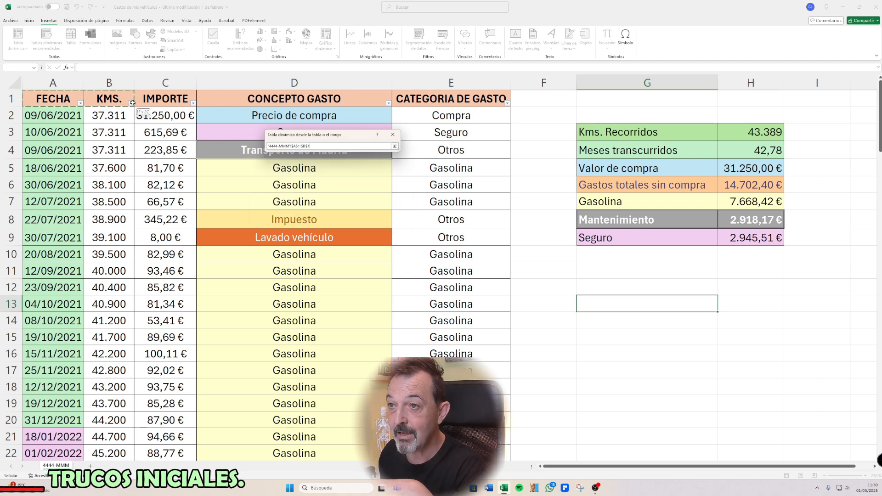
left_click_drag(132, 103, 417, 460)
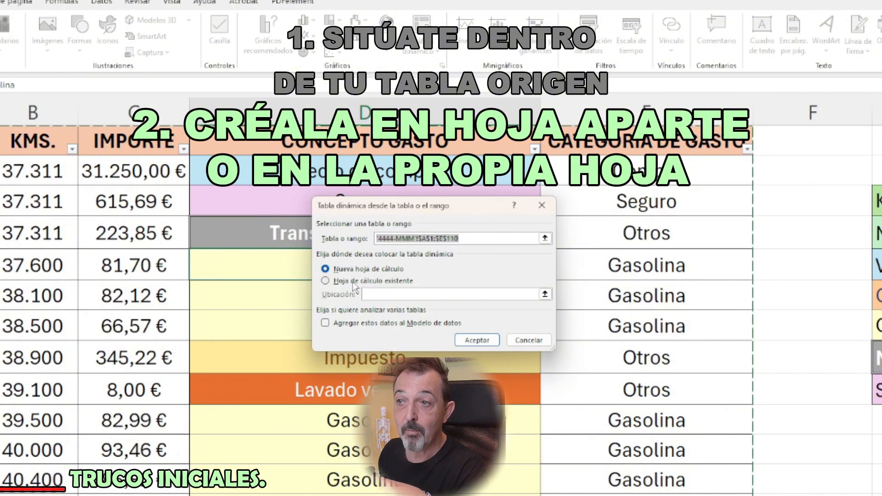
- Try cell G12 on the existing sheet as the pivot table's location, and create the table on a new worksheet instead
left_click(352, 281)
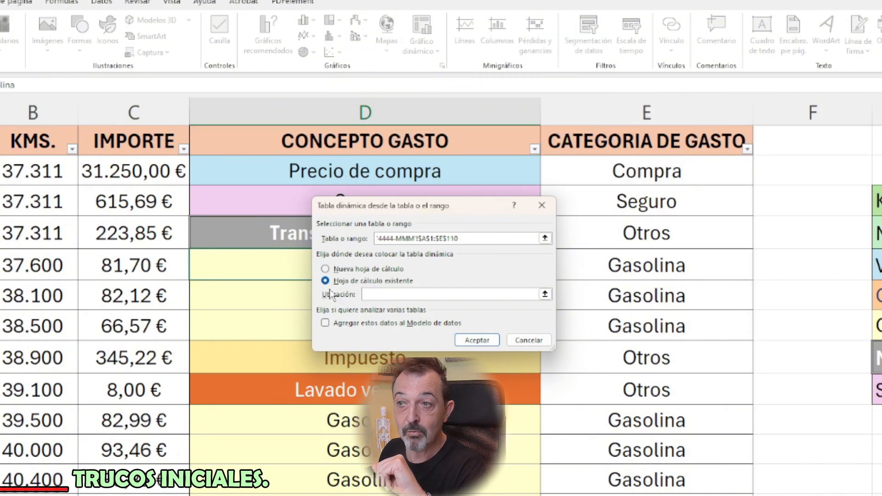
left_click(370, 297)
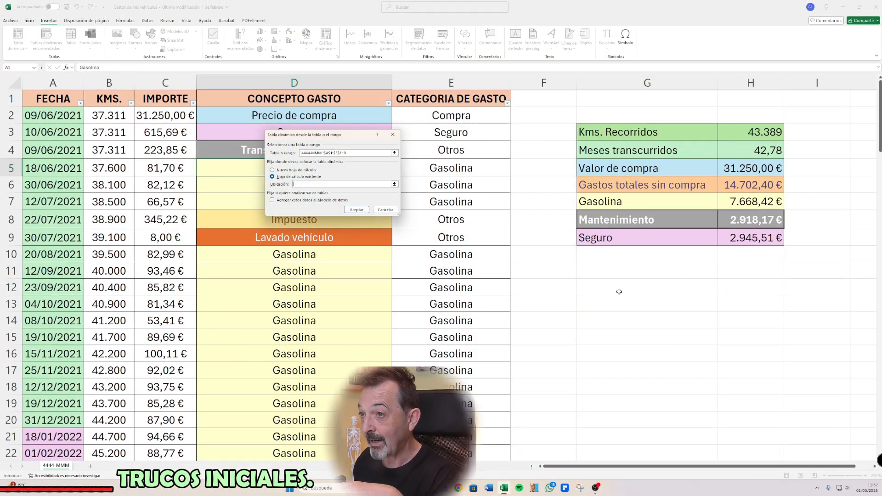
left_click(619, 292)
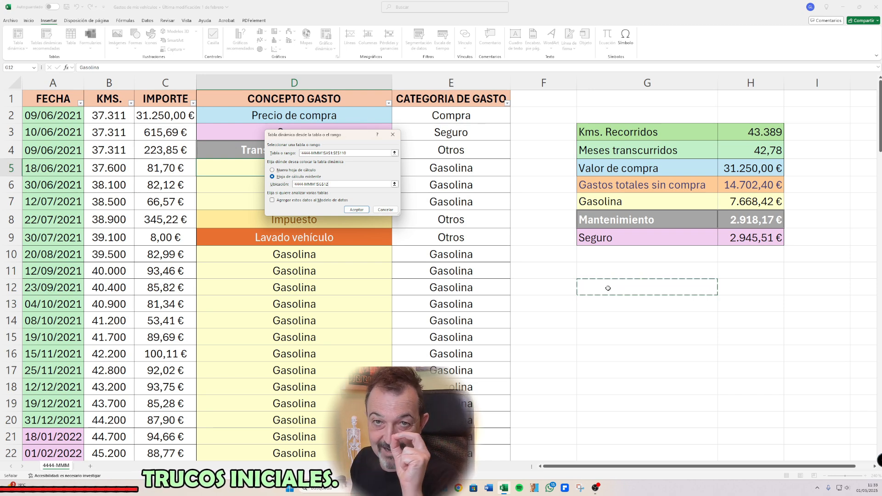
left_click(272, 170)
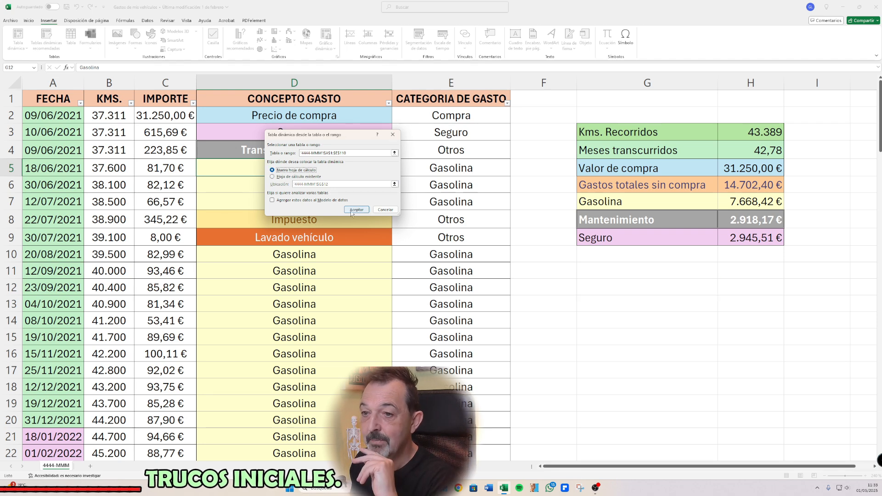
left_click(352, 211)
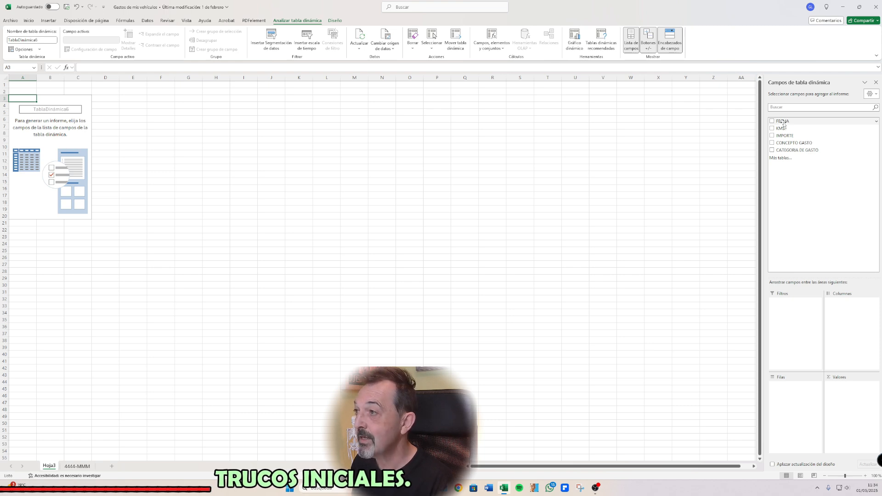
- Lay out the pivot table with FECHA in columns, CATEGORIA DE GASTO in rows and IMPORTE in values
left_click_drag(784, 122, 797, 387)
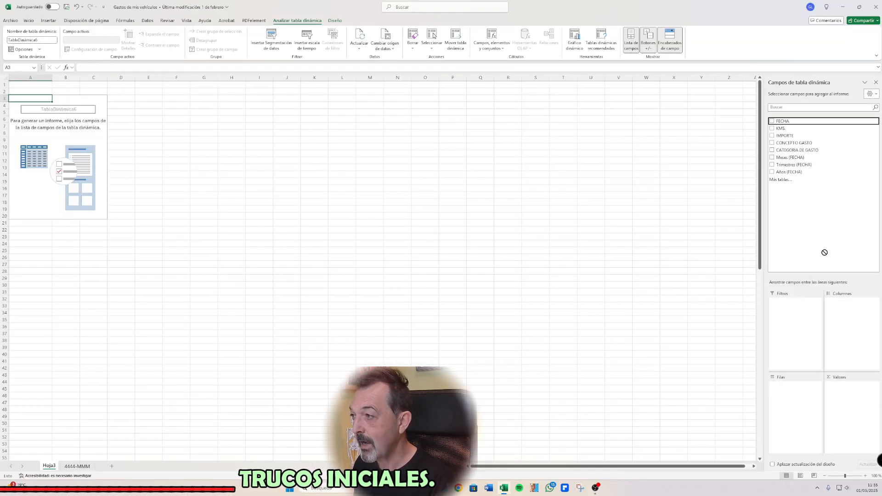
left_click_drag(824, 252, 850, 307)
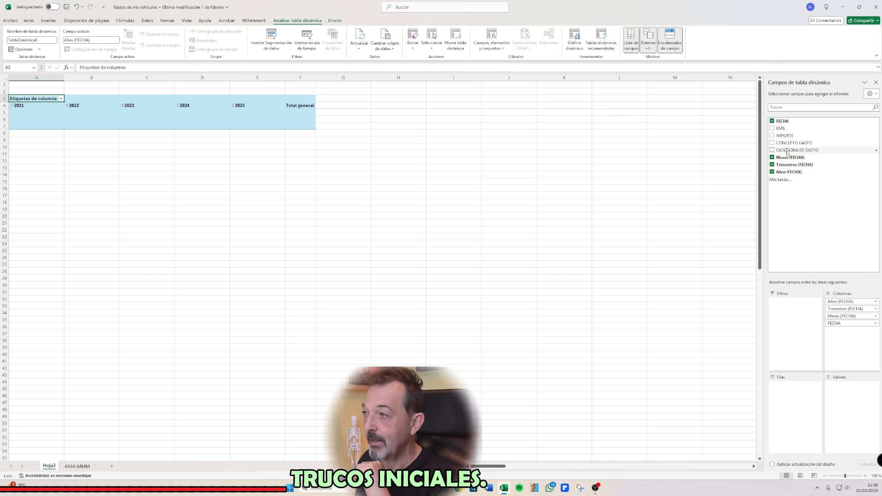
mouse_move(787, 152)
left_mouse_down()
mouse_move(766, 337)
mouse_move(784, 394)
left_mouse_up()
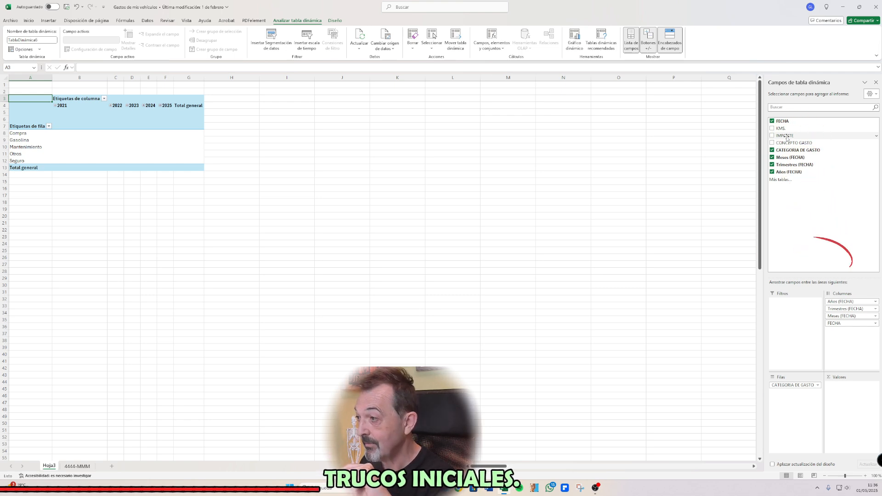
left_click_drag(787, 137, 844, 391)
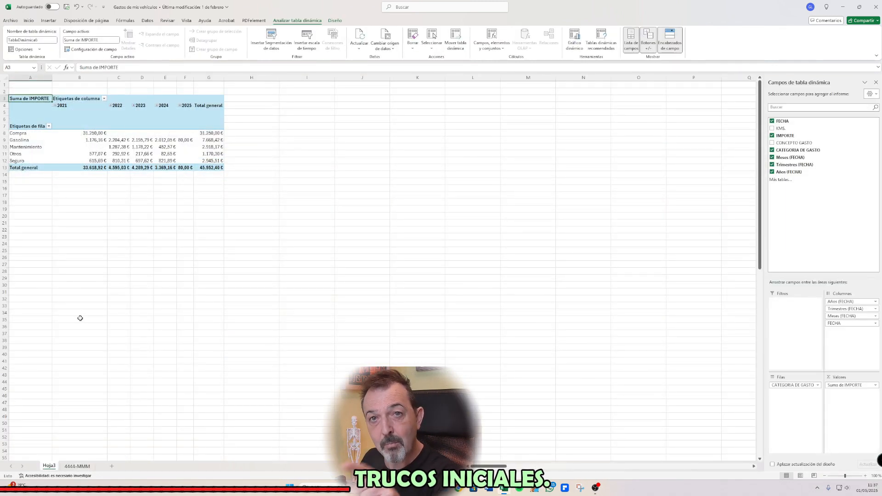
- Check the source sheet 4444-MMM and add CONCEPTO GASTO beneath CATEGORIA DE GASTO in the pivot table's rows
left_click(70, 469)
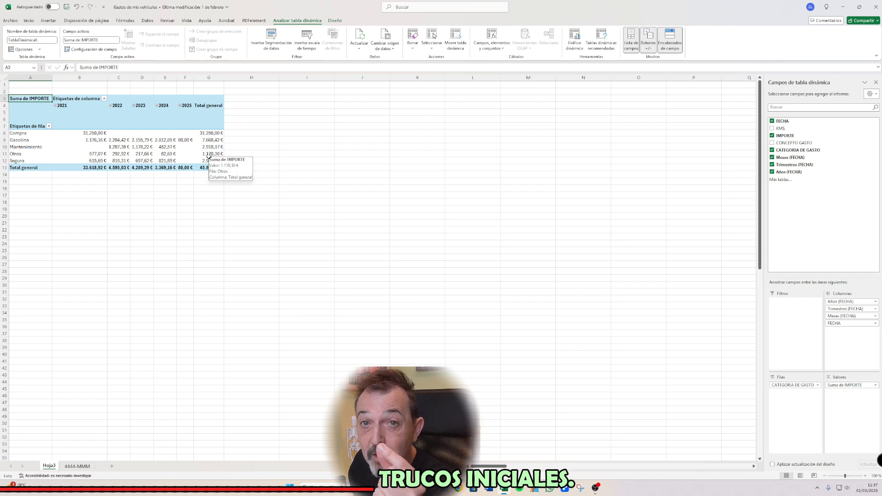
left_click(77, 466)
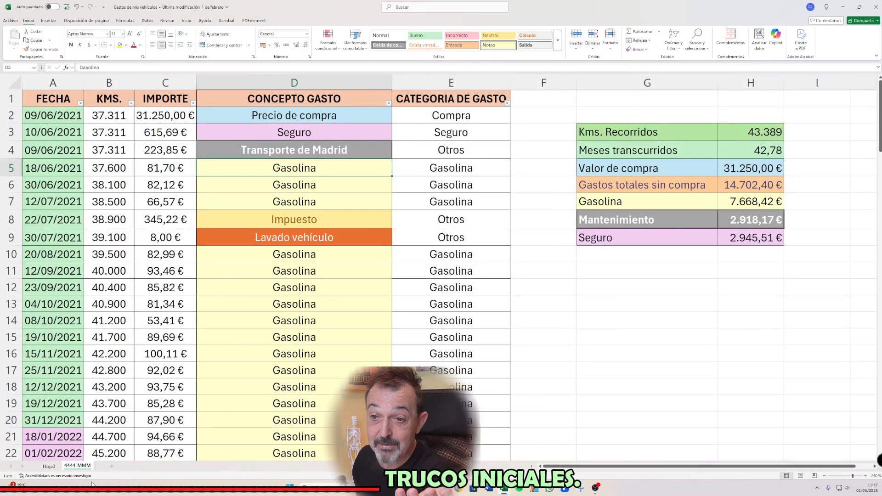
left_click(49, 466)
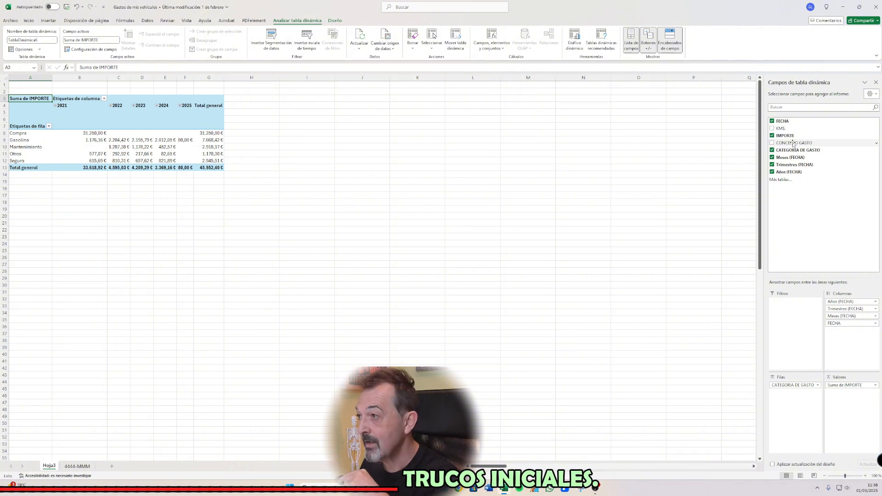
left_click_drag(793, 144, 780, 185)
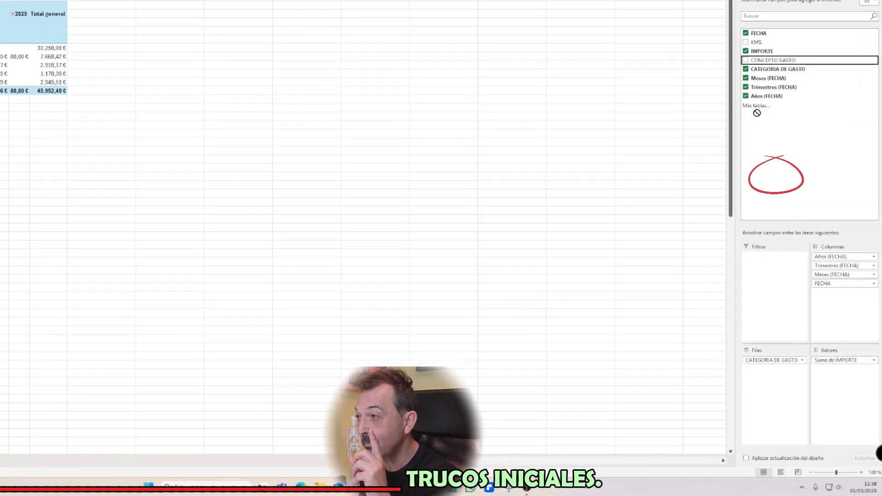
left_click_drag(757, 113, 763, 343)
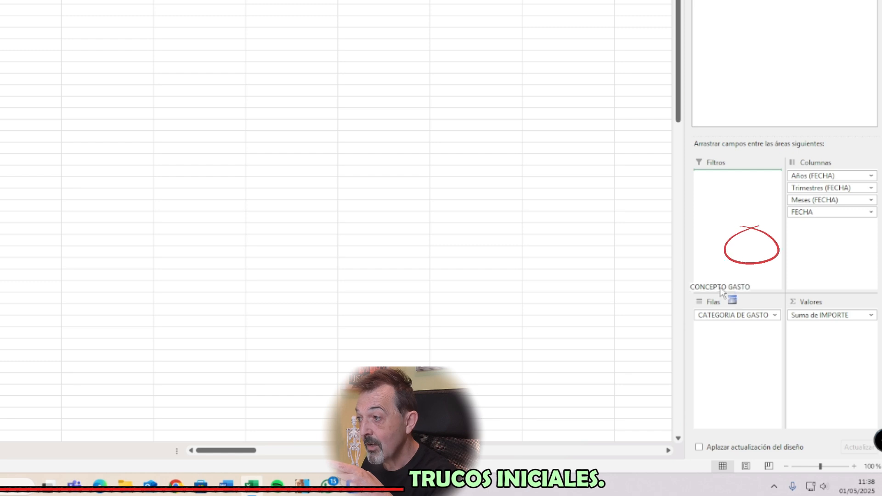
left_click_drag(722, 292, 734, 327)
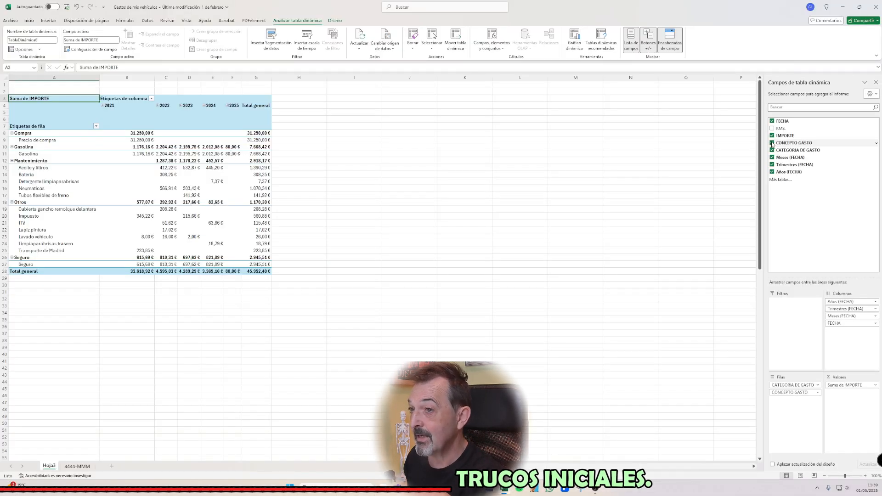
- Remove CONCEPTO GASTO from the pivot table and restore it, doing so twice
left_click(772, 143)
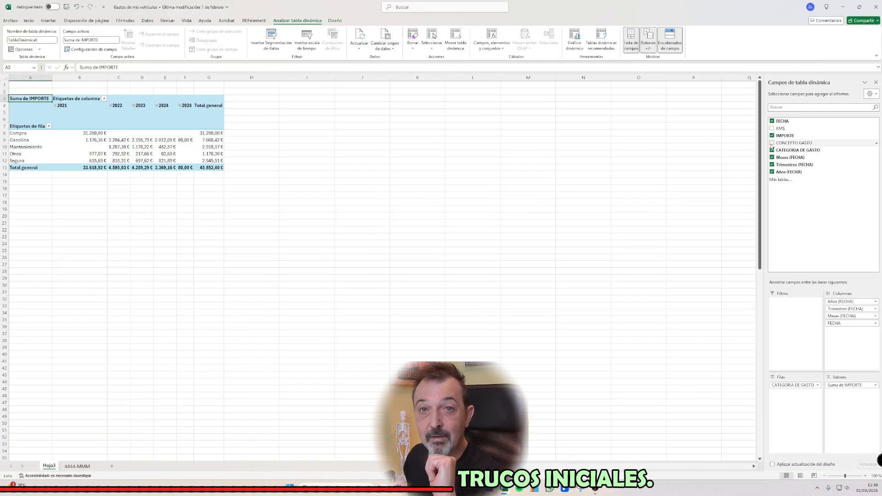
left_click(772, 143)
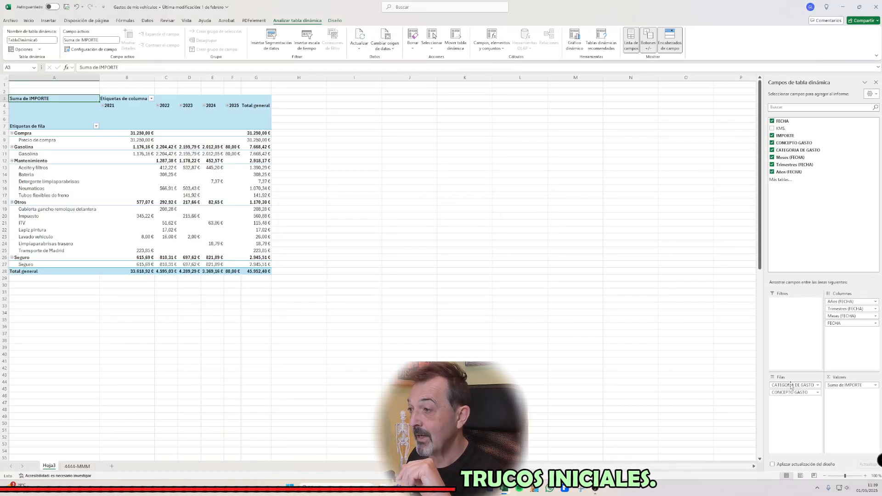
left_click_drag(789, 394, 569, 344)
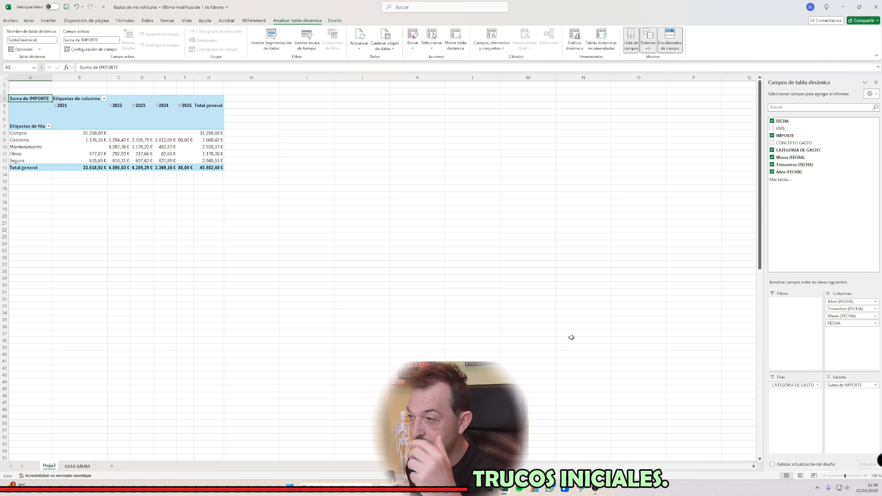
key("ctrl+z")
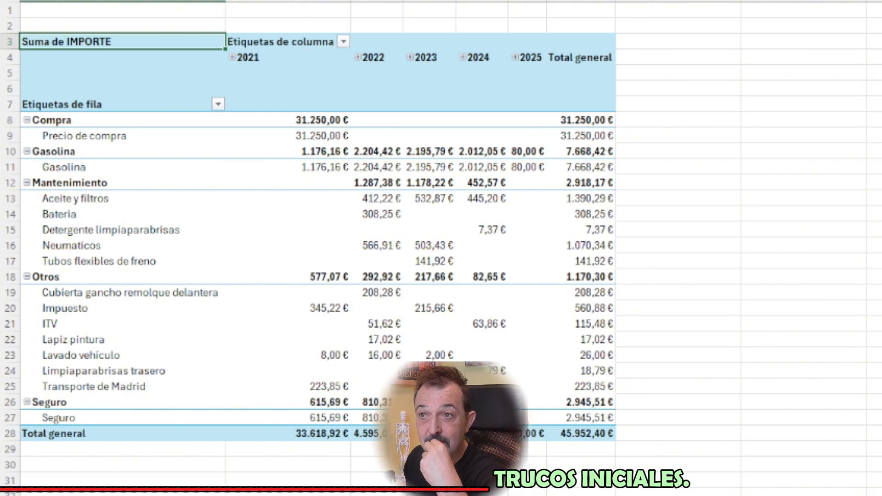
- Move FECHA from the columns to the report filters and filter the pivot table to 30/07/2021 only, with multiple selection enabled
left_click(787, 121)
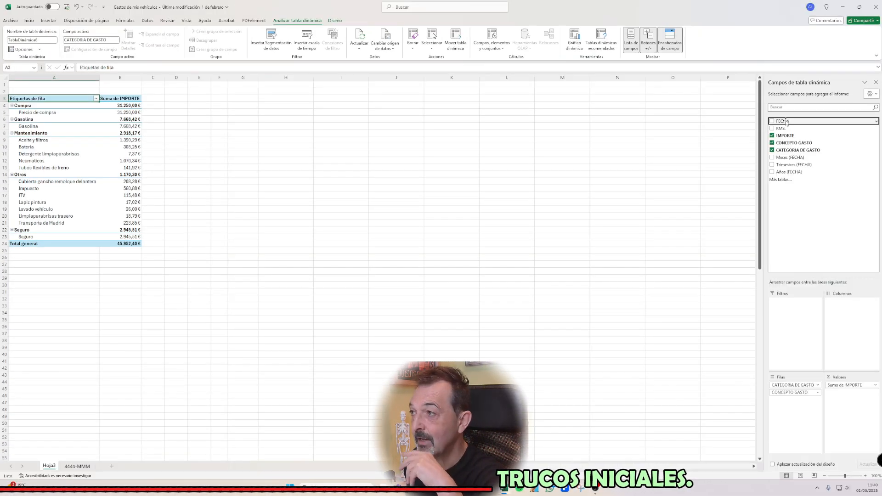
left_click_drag(806, 258, 801, 313)
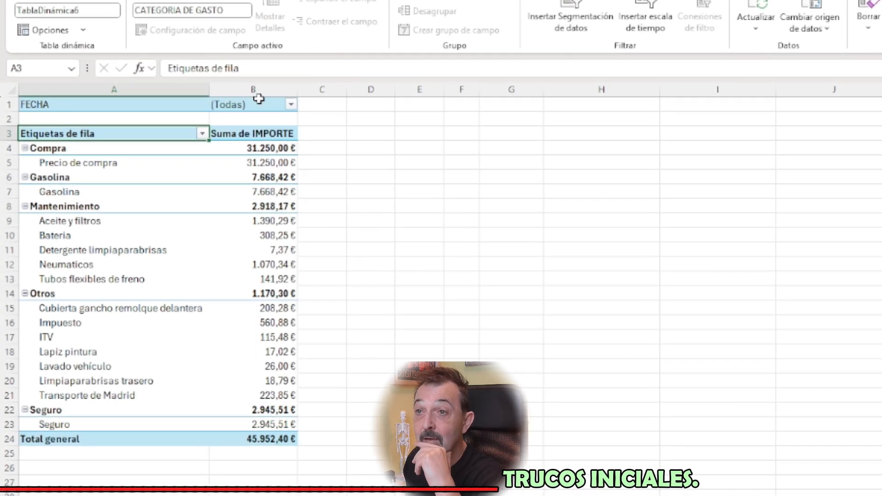
left_click(291, 105)
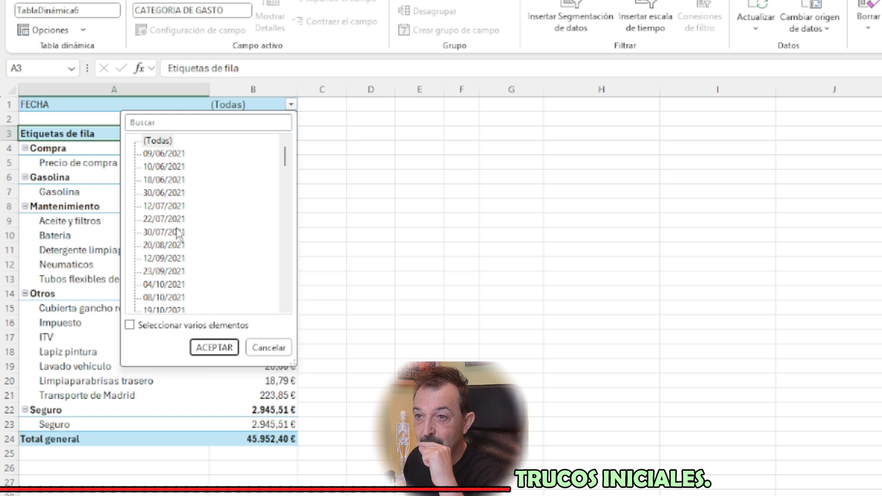
left_click(130, 325)
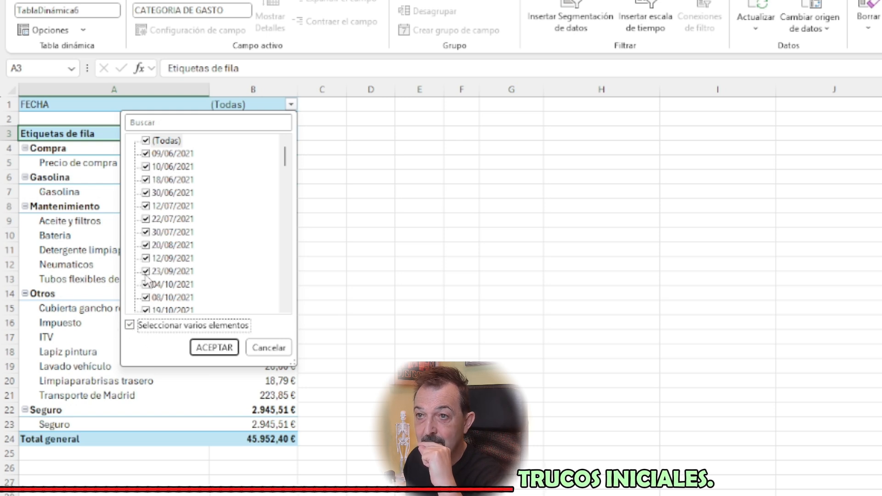
left_click(146, 141)
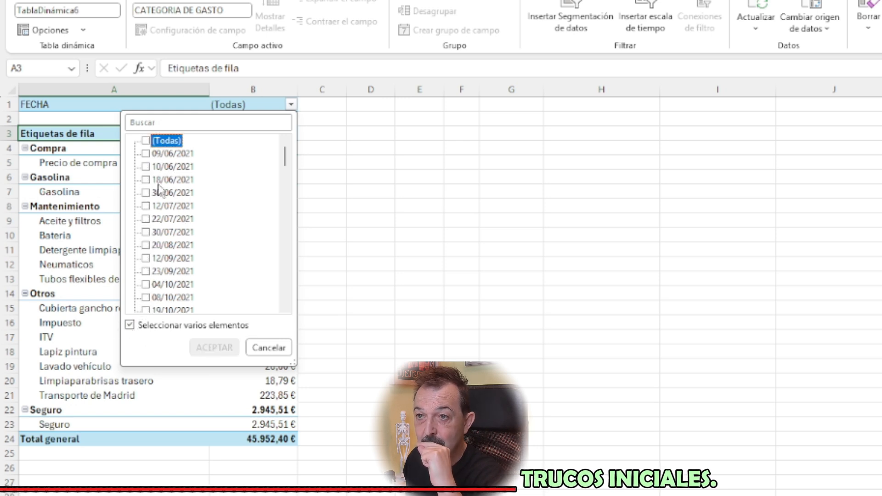
left_click(147, 232)
left_click(219, 350)
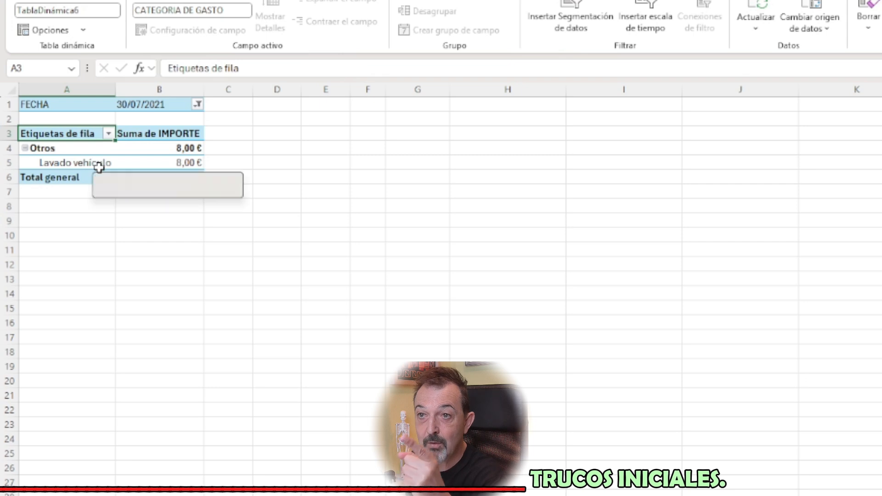
- Add 20/08/2021, 12/09/2021 and 23/09/2021 to the FECHA filter and select the Gasolina amount
left_click(197, 104)
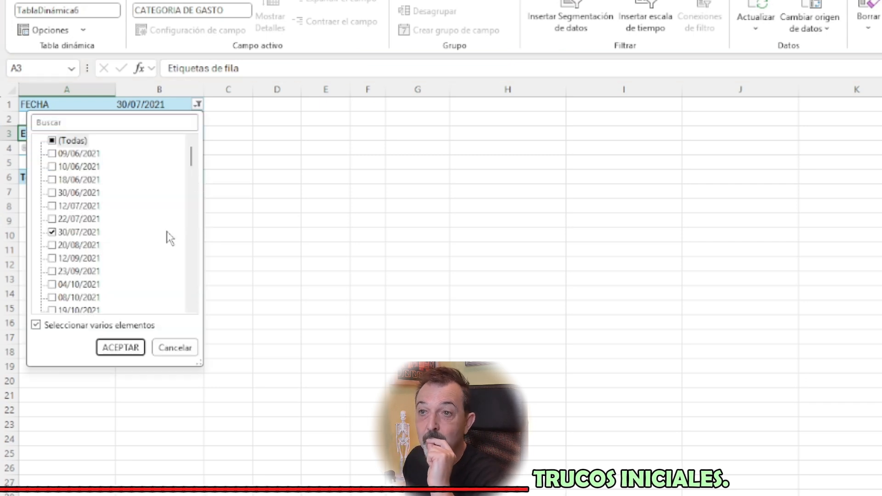
left_click(85, 259)
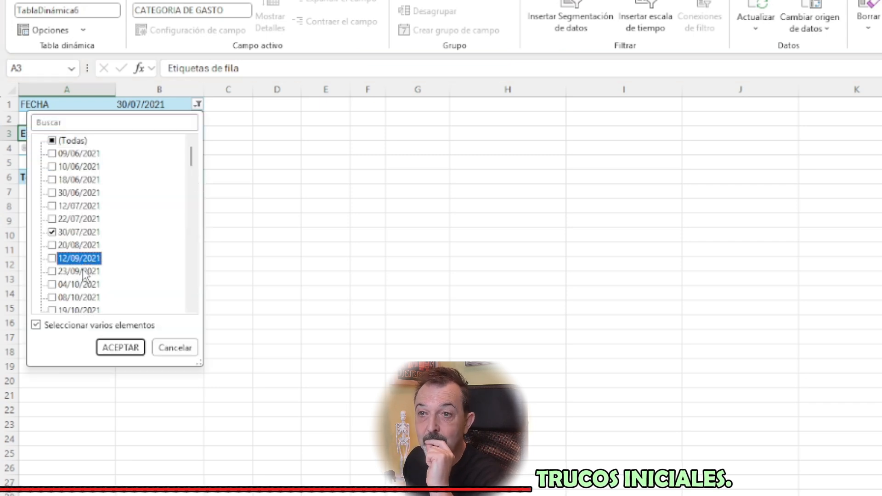
left_click(52, 245)
left_click(52, 258)
left_click(52, 272)
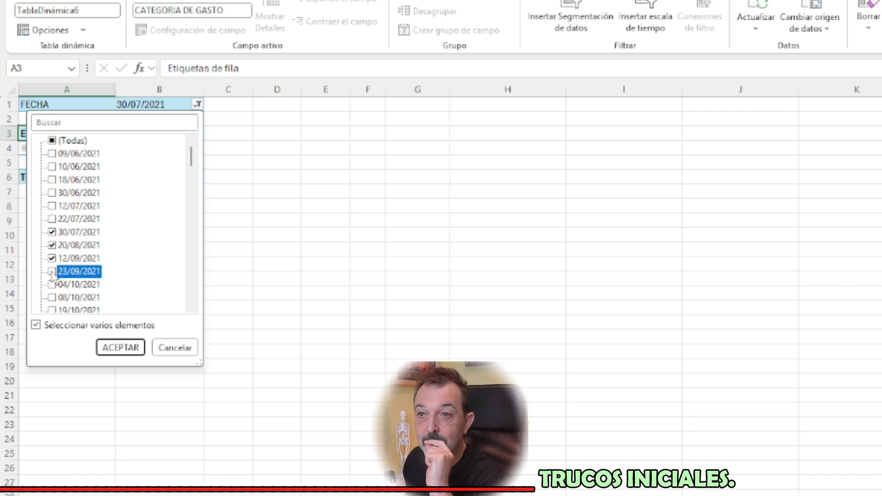
left_click(121, 348)
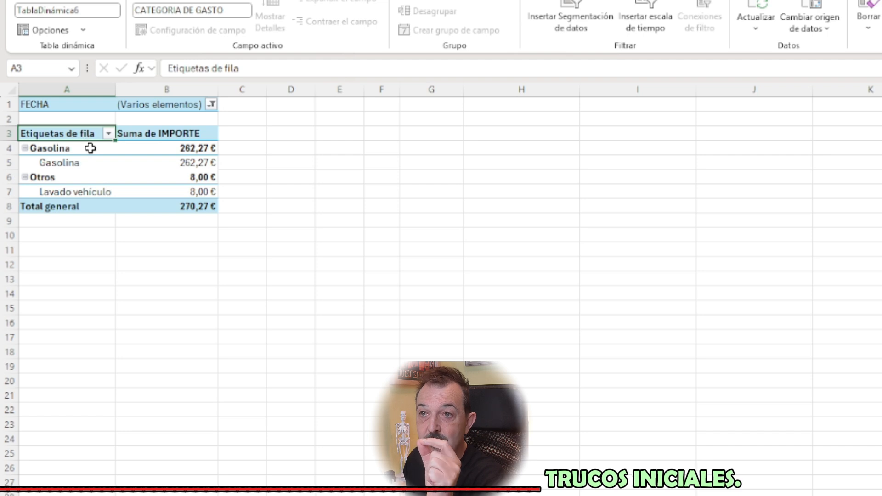
left_click(209, 163)
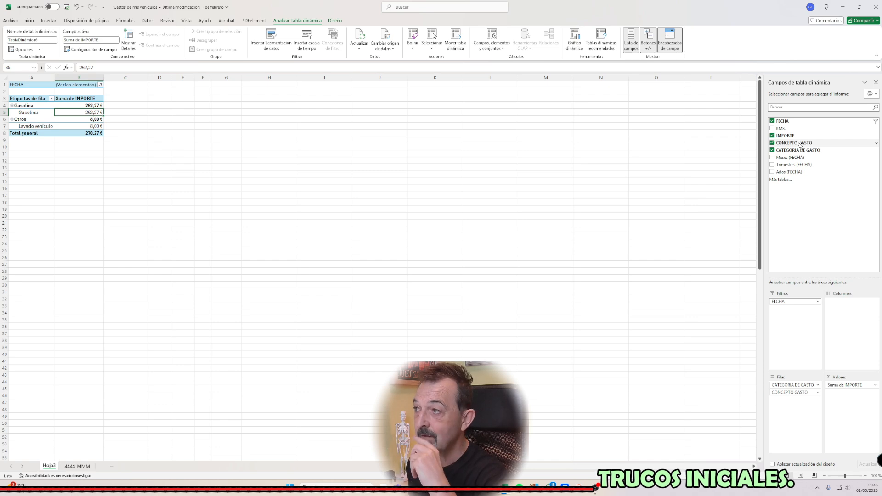
- Add a count of CONCEPTO GASTO to the pivot table's values and select the counts for Gasolina and Lavado vehículo
left_click_drag(800, 144, 843, 367)
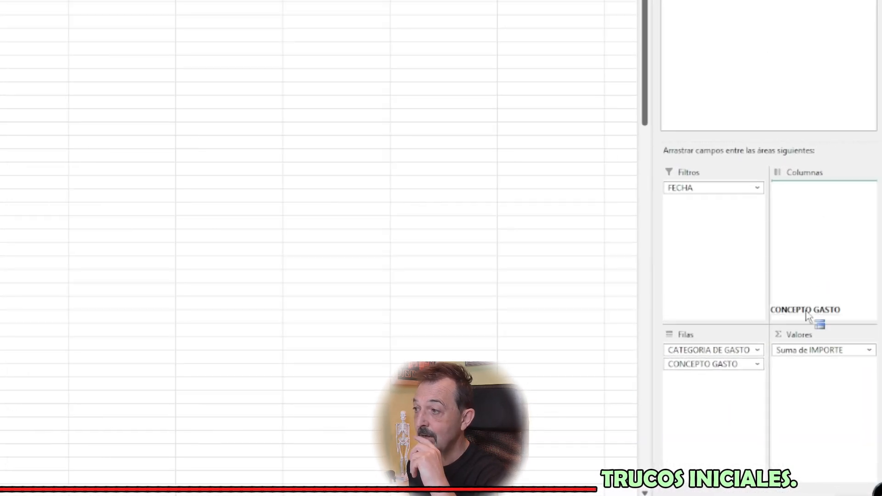
left_click_drag(807, 316, 816, 379)
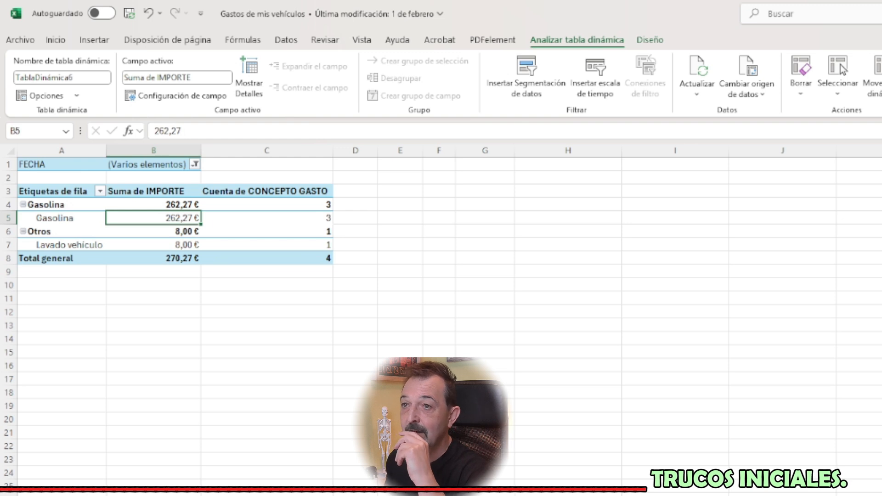
left_click(196, 166)
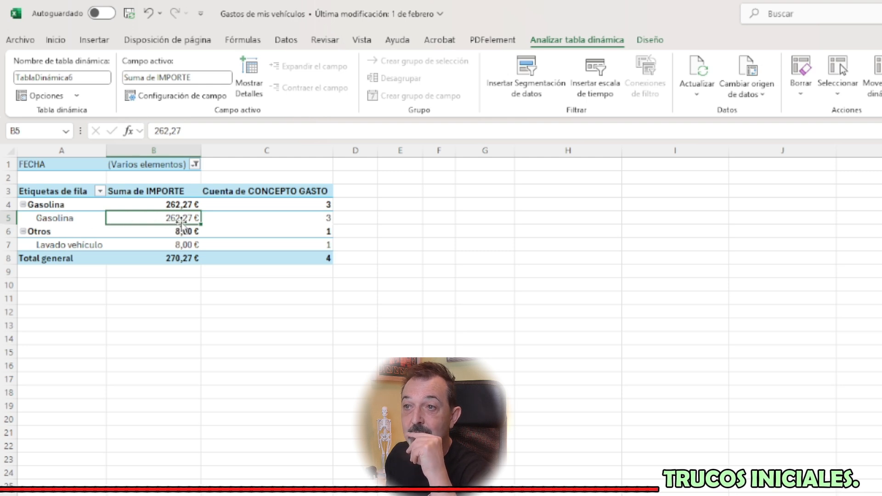
left_click(305, 219)
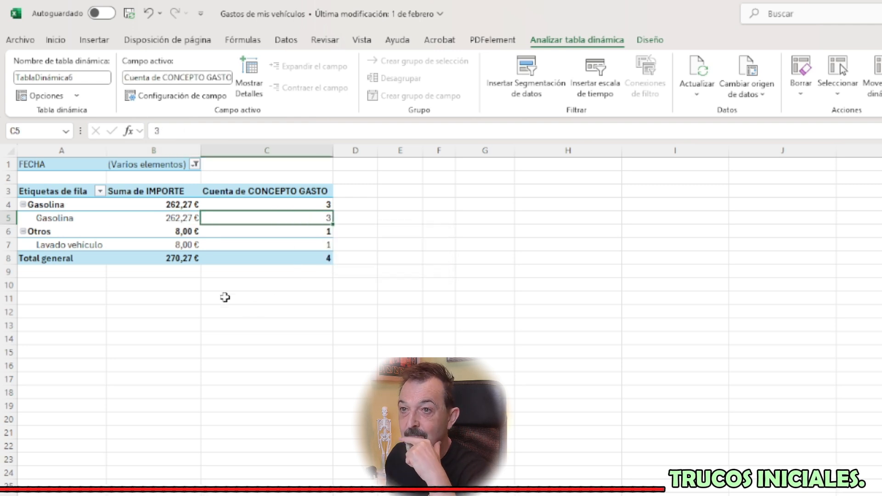
left_click(268, 245)
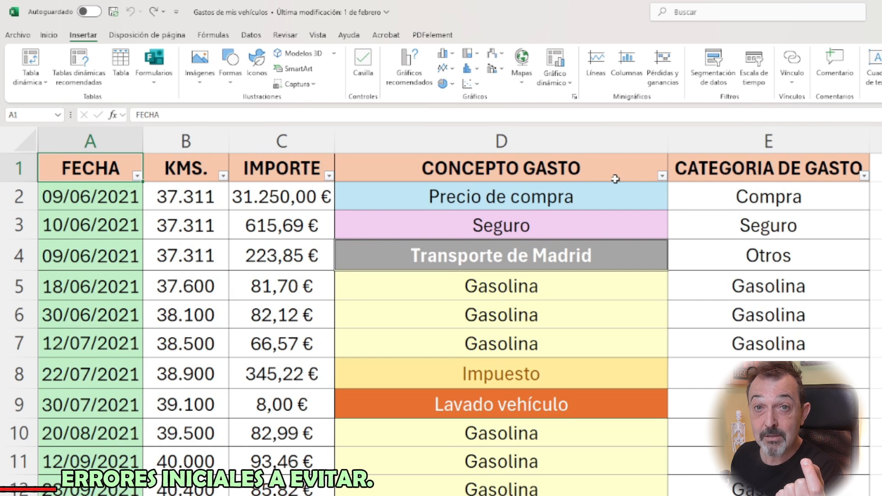
- Clear the CONCEPTO GASTO header in D1 and try to insert a pivot table on a new worksheet using the suggested range
left_click(615, 179)
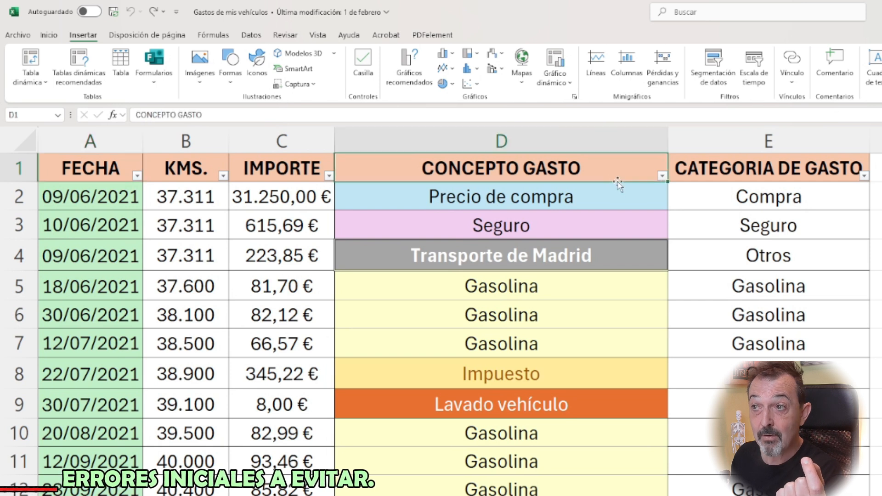
key("Delete")
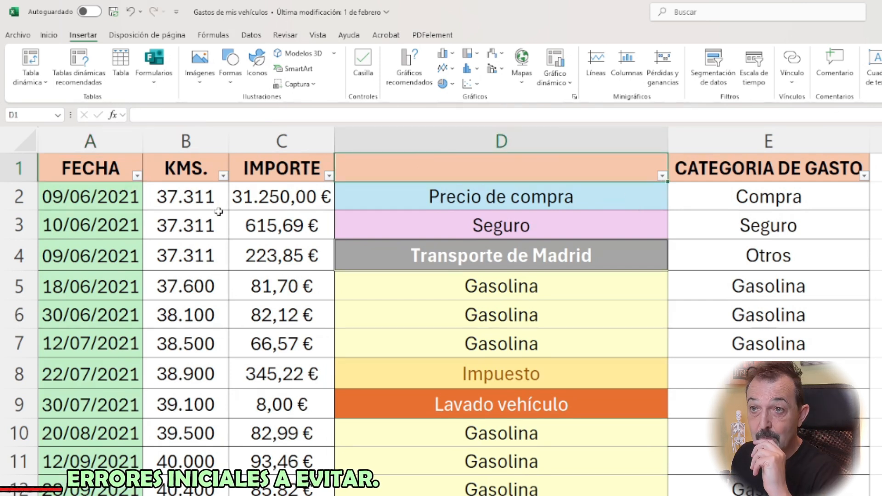
left_click(114, 172)
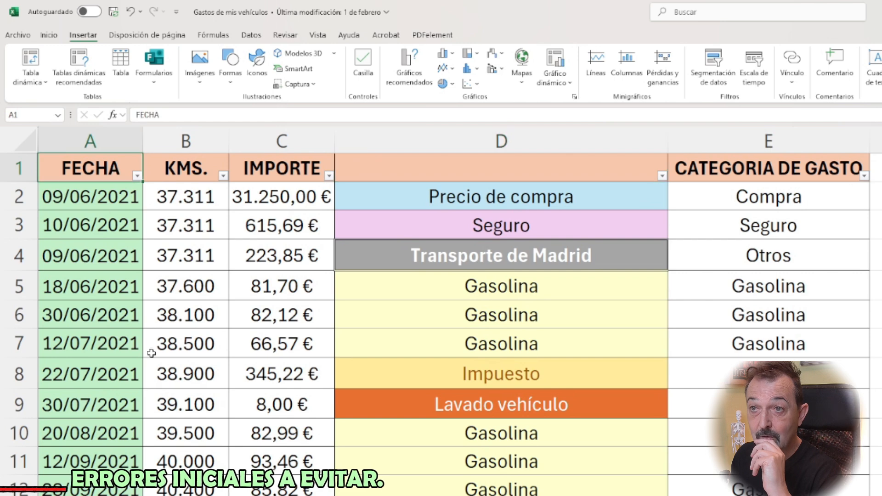
left_click(31, 77)
left_click(51, 103)
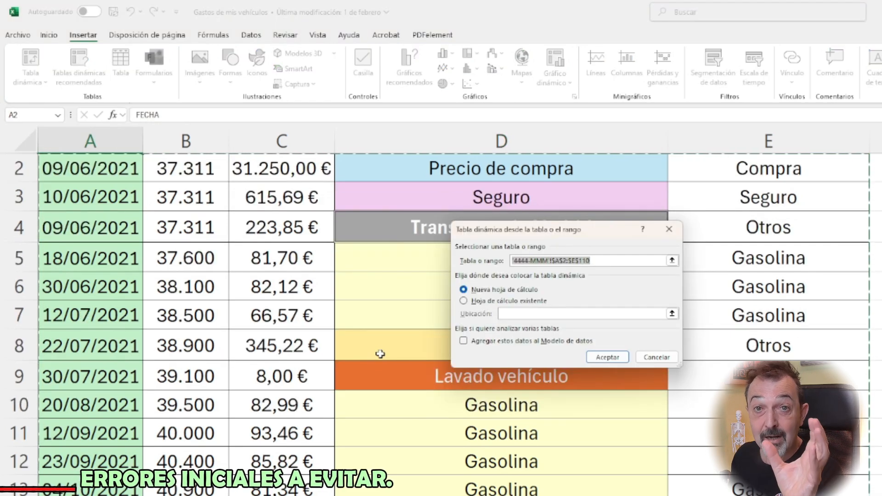
left_click(607, 358)
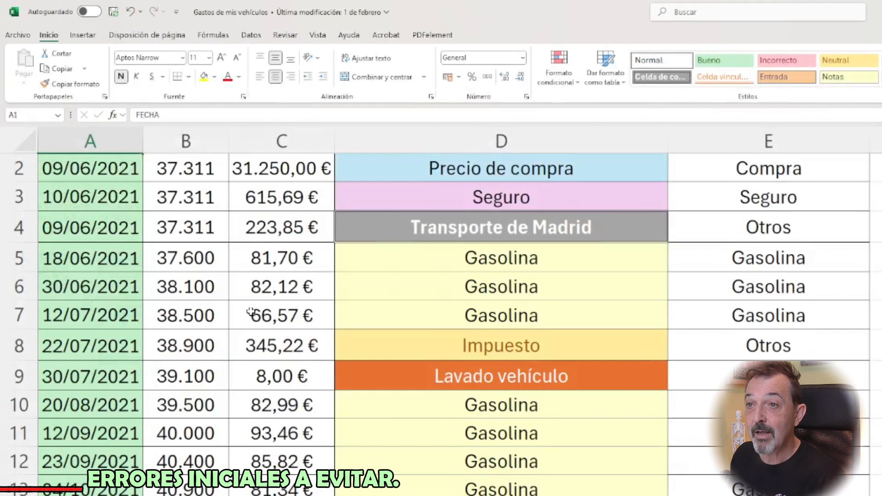
- Try to insert a pivot table on a new worksheet again, setting the source range to start at A1 with the header missing
scroll(33, 203, "up", 1)
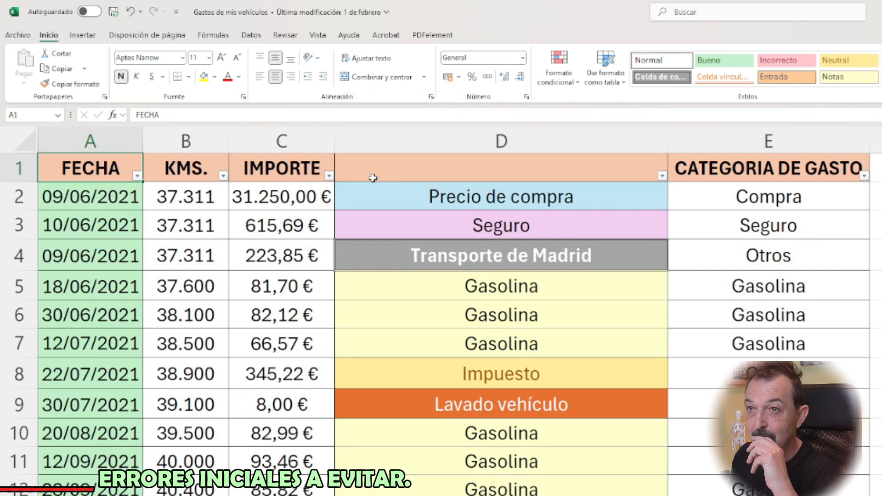
left_click(83, 35)
left_click(30, 69)
left_click(64, 102)
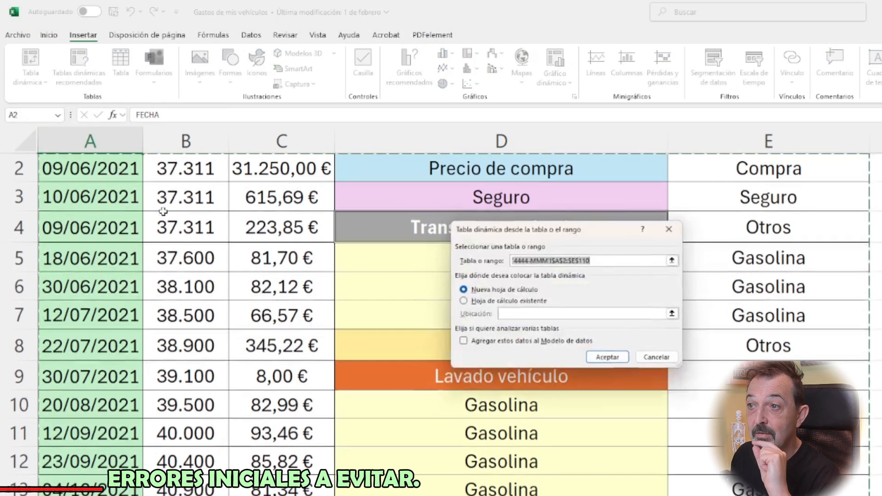
left_click(566, 262)
key("BackSpace")
type("1")
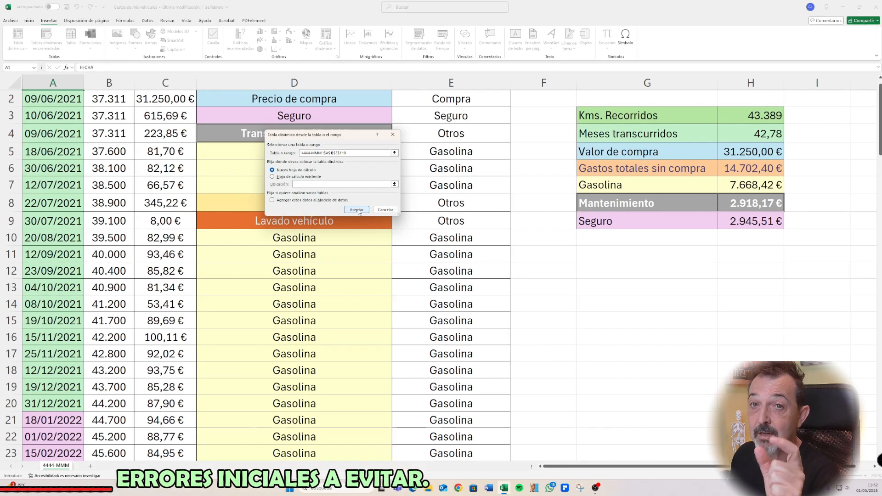
left_click(356, 210)
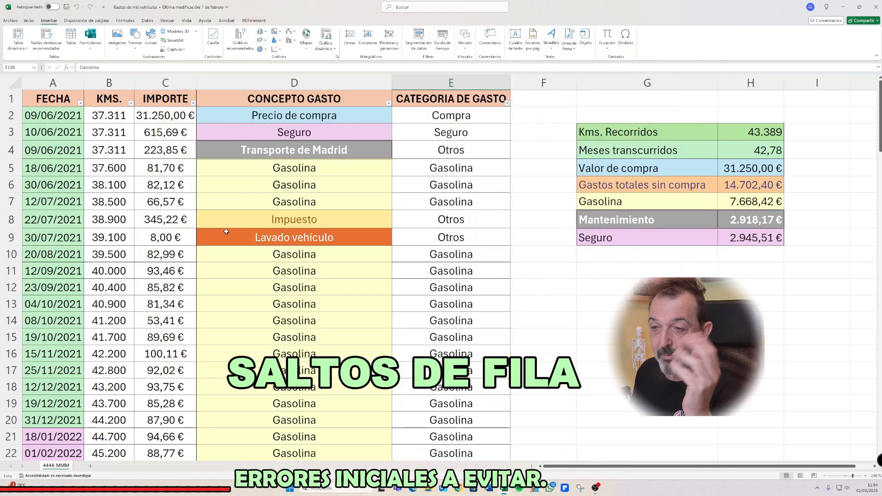
- Insert blank rows in the expense table at row 33, at row 65 and once further down, and return to cell A1
scroll(225, 235, "down", 6)
right_click(11, 344)
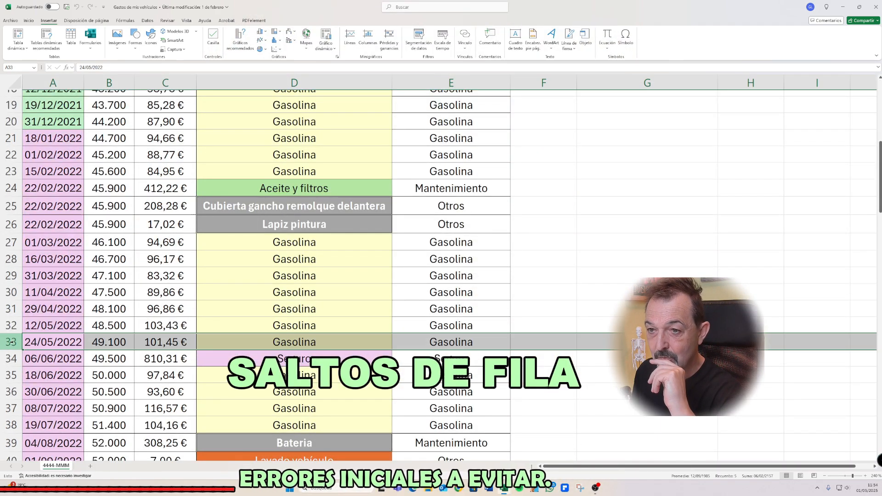
left_click(41, 265)
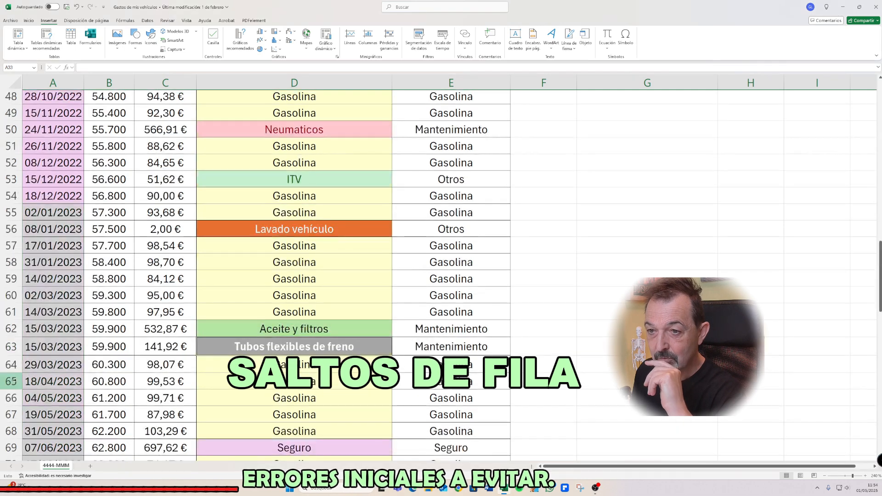
left_click(14, 381)
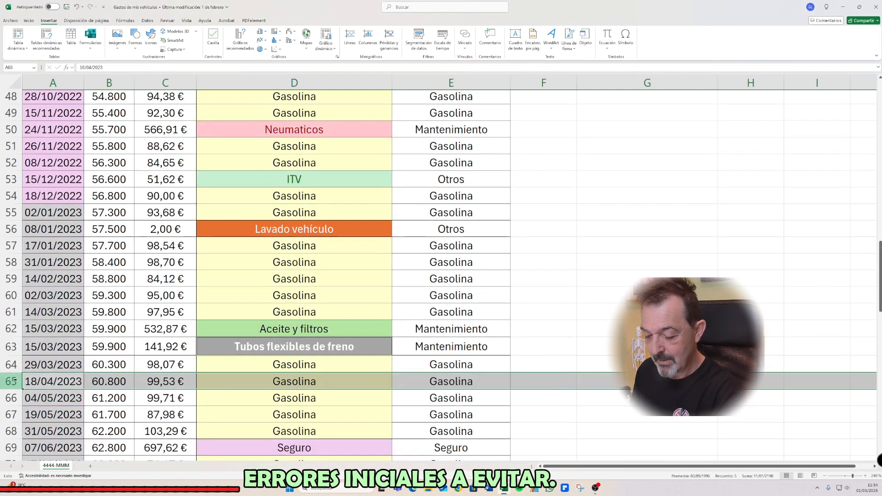
key("ctrl+plus")
scroll(14, 382, "down", 11)
key("ctrl+Home")
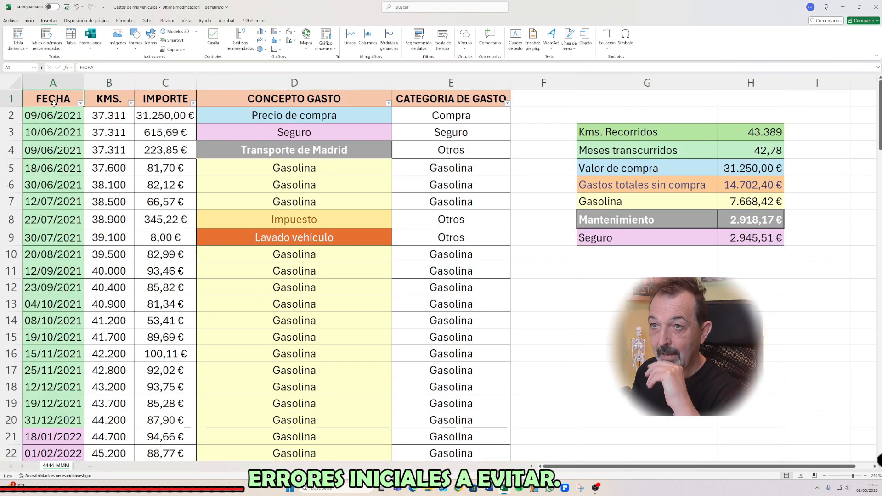
- Create a pivot table on a new worksheet, extending the source range across the blank rows to '4444-MMM'!$A$1:$E$113
left_click(21, 48)
left_click(46, 59)
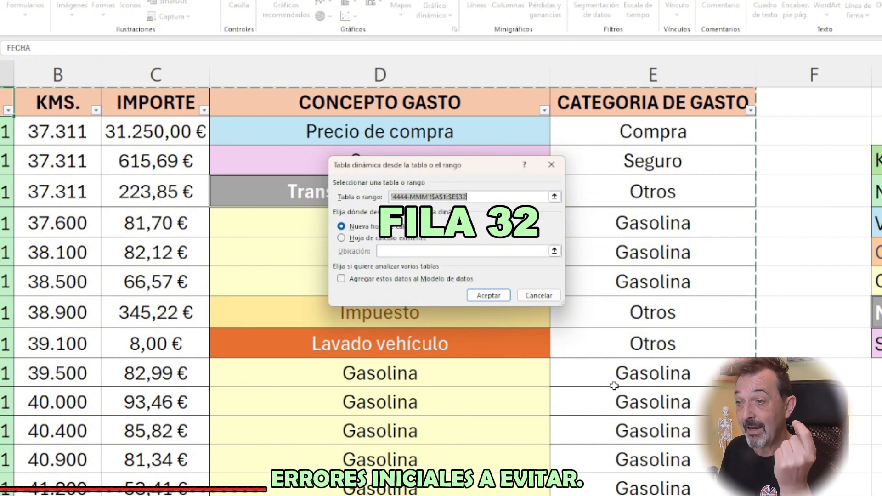
scroll(632, 405, "down", 7)
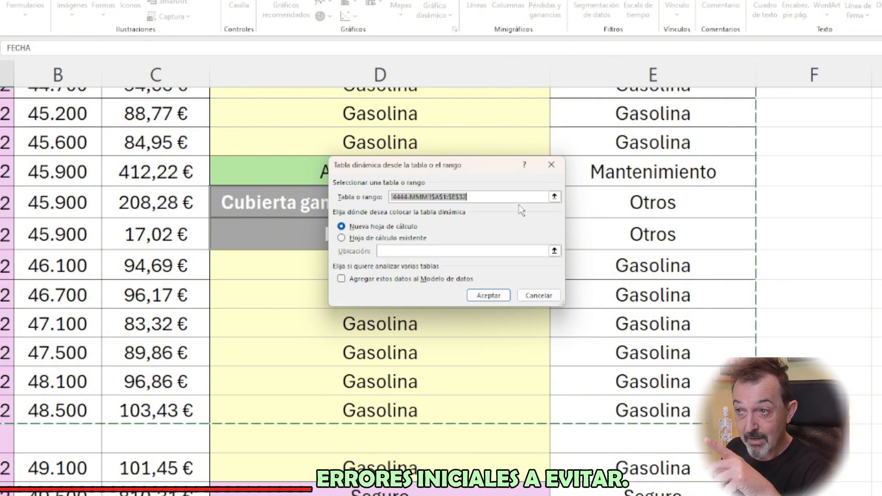
scroll(666, 231, "down", 20)
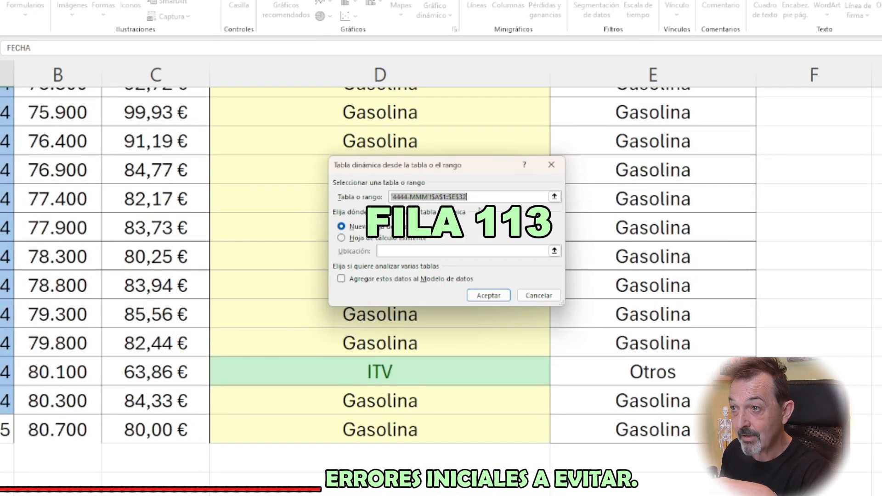
left_click(478, 197)
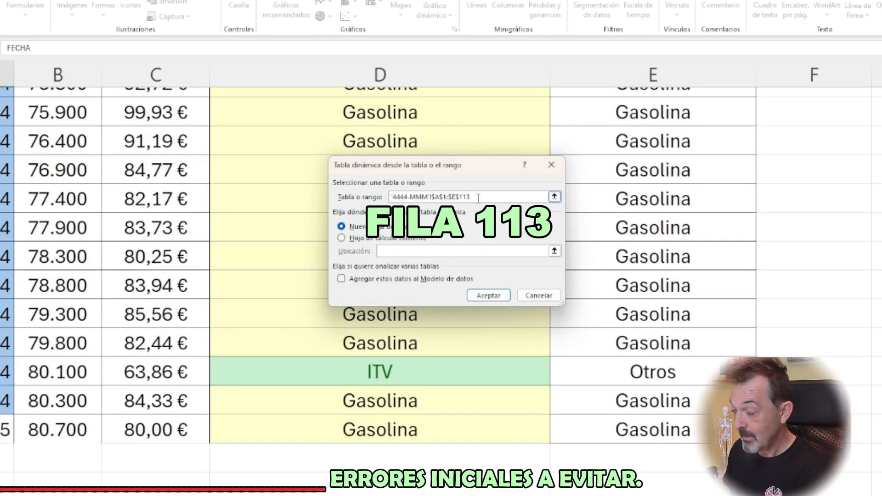
type("113")
left_click(489, 295)
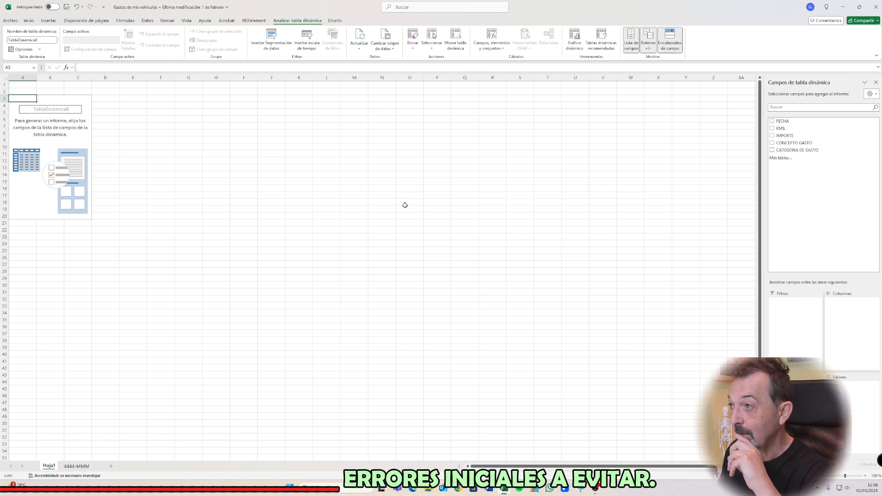
- Add CONCEPTO GASTO to the pivot table's rows and the sum of IMPORTE to its values, and select the (en blanco) row
left_click(773, 143)
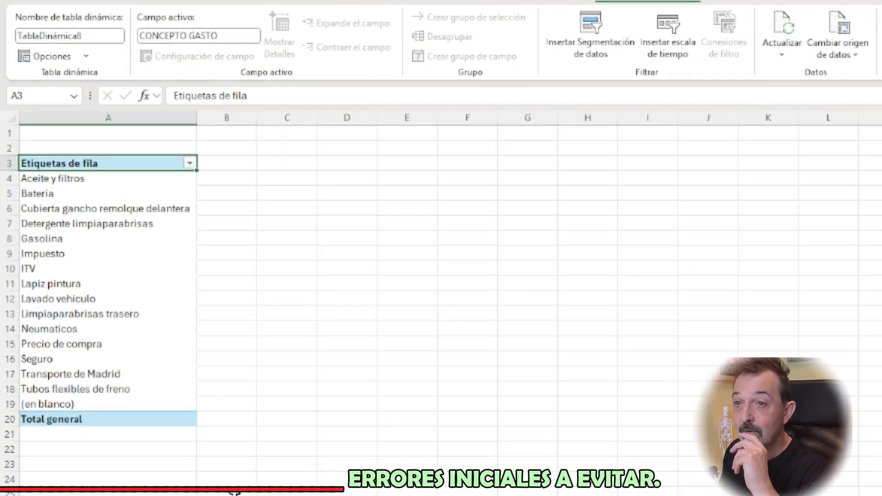
left_click(10, 404)
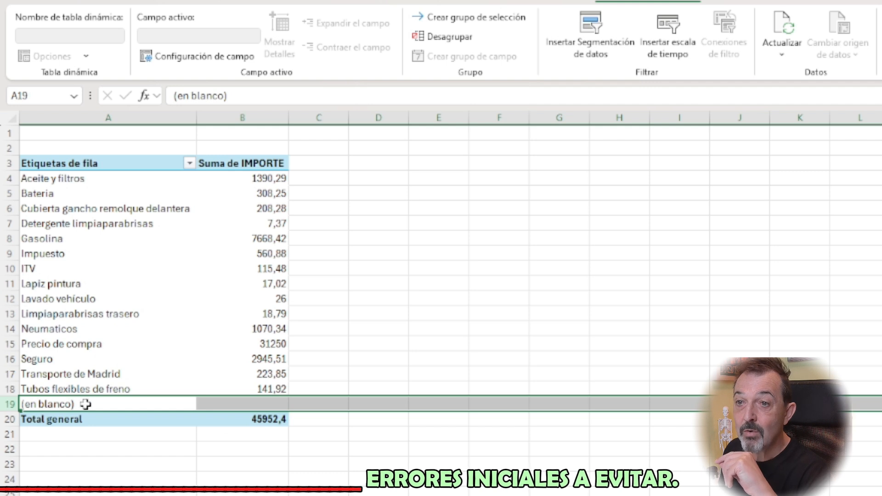
left_click(234, 403)
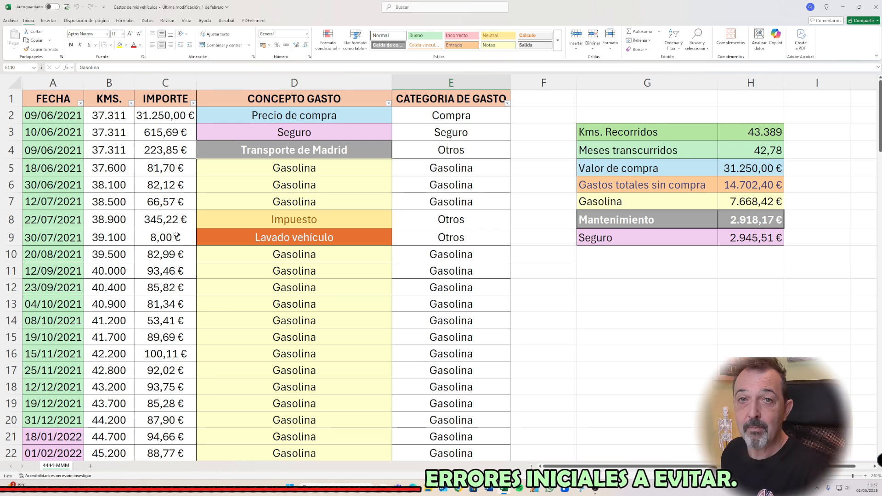
- Replace the text in D13, D42 and D85 with Carburante, in D88 with Filtros y aceite, and in E45 with Varios
left_click(318, 304)
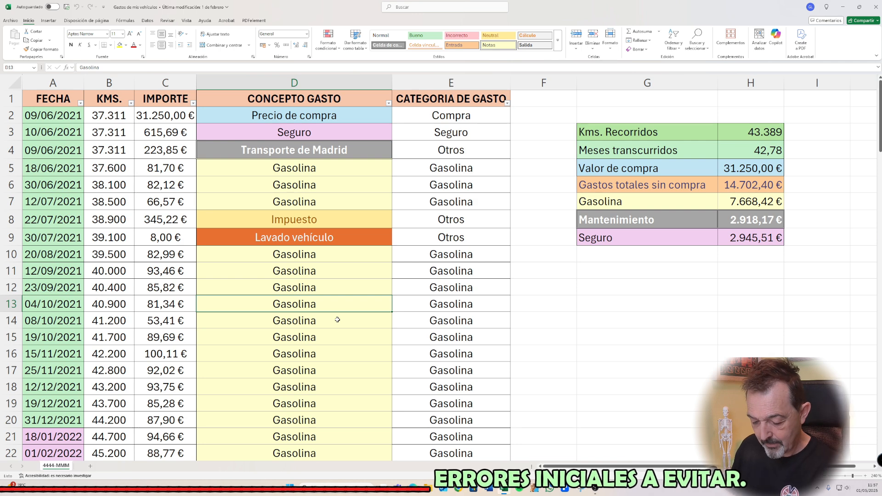
type("Carburante")
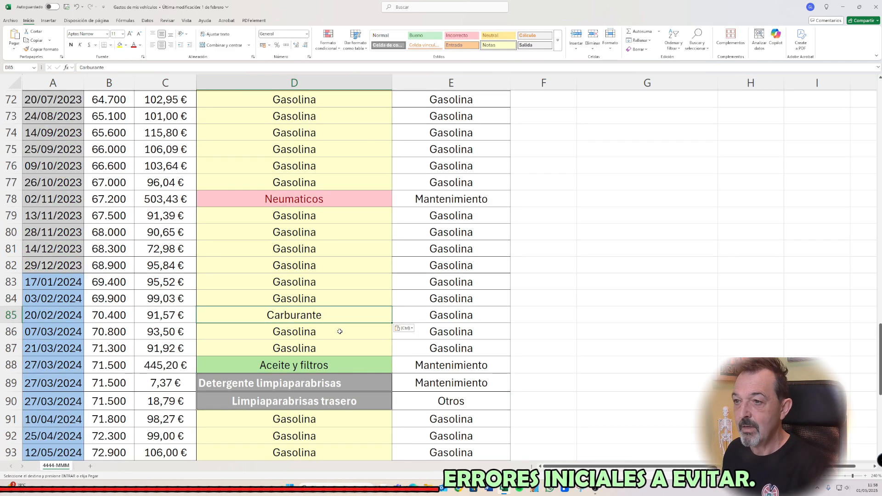
left_click(340, 366)
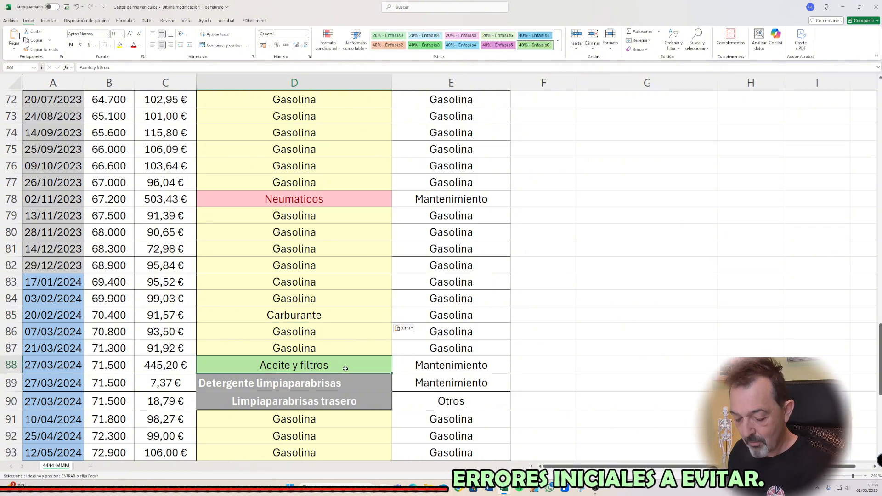
type("Filtros y aceite")
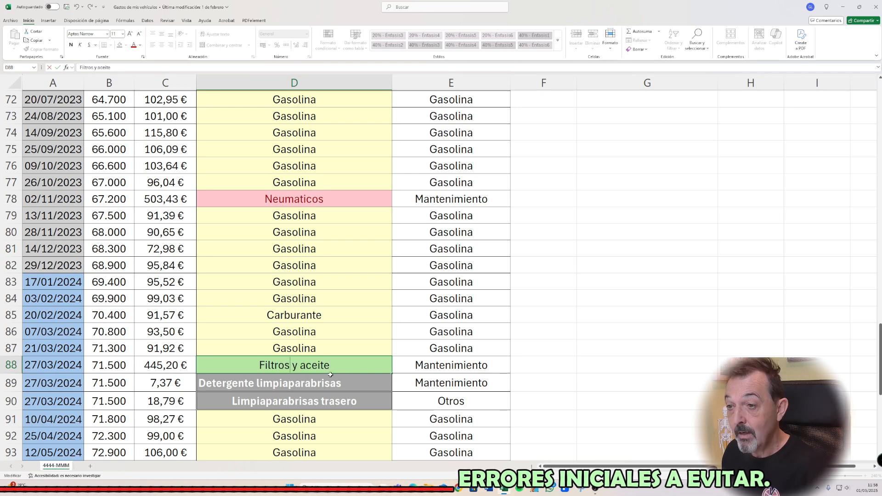
scroll(330, 375, "up", 2)
scroll(331, 373, "up", 3)
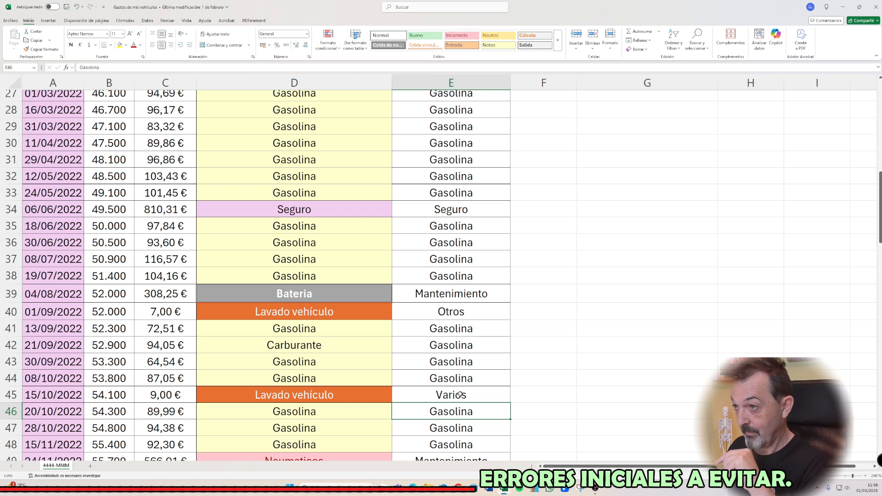
- Check the Gasolina amount in the source sheet's summary, and compare the Carburante and Gasolina rows in the pivot table of expense concepts
scroll(830, 303, "up", 9)
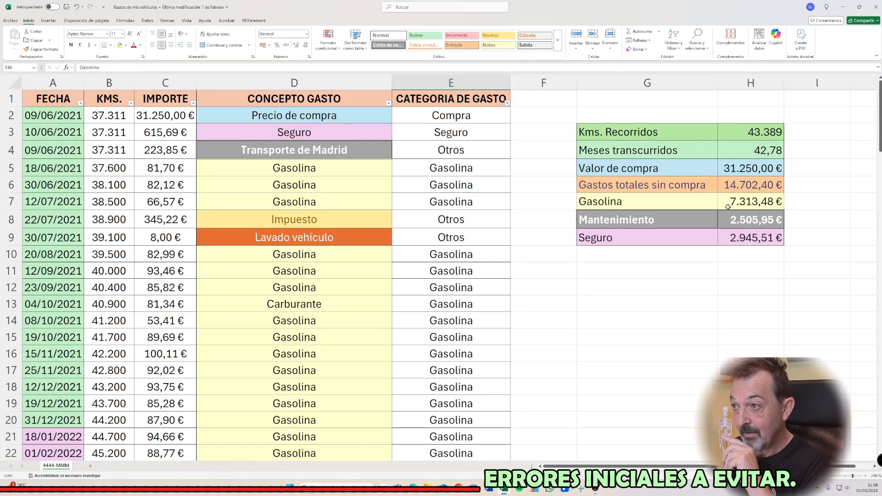
left_click(658, 203)
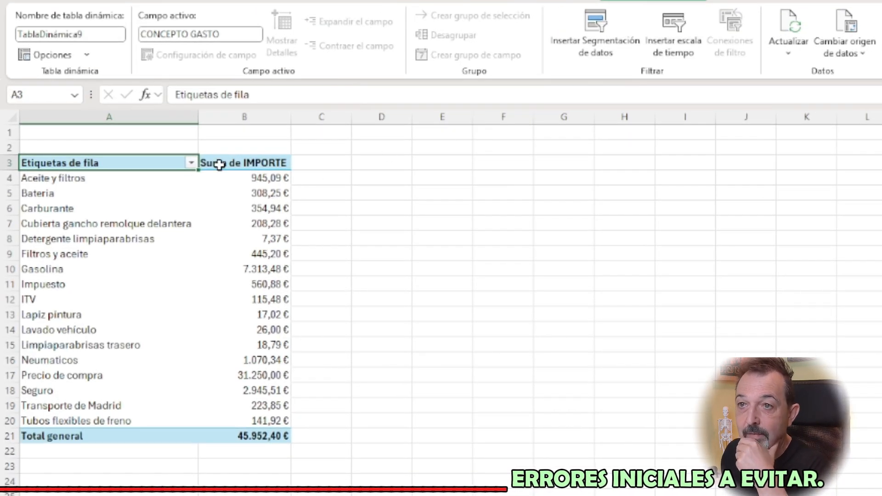
left_click(4, 208)
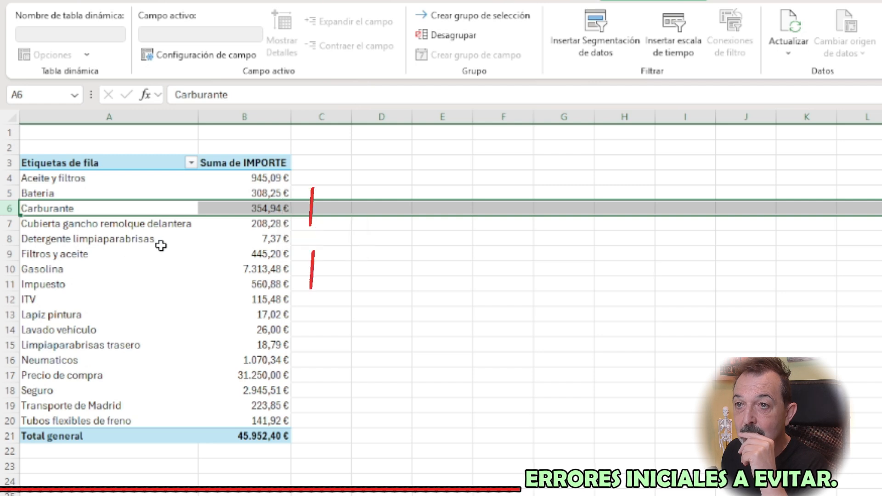
left_click(9, 269)
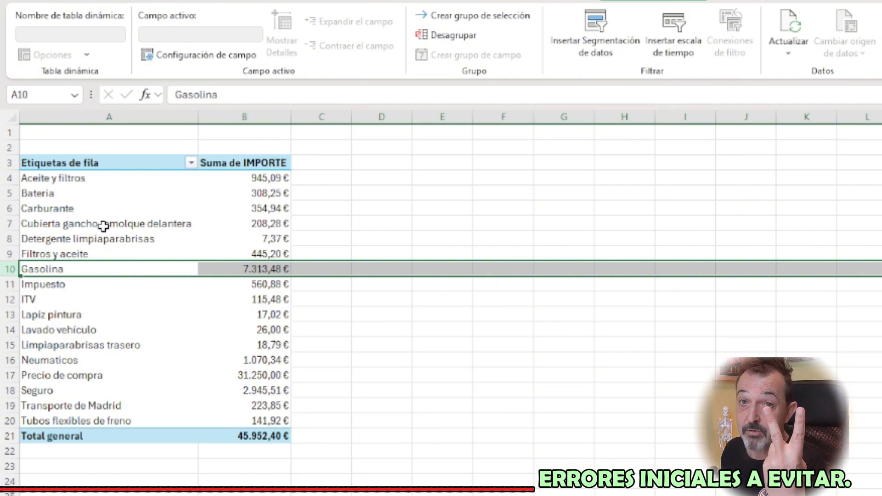
- Compare the Aceite y filtros and Filtros y aceite rows in the expense concept pivot table
left_click(4, 179)
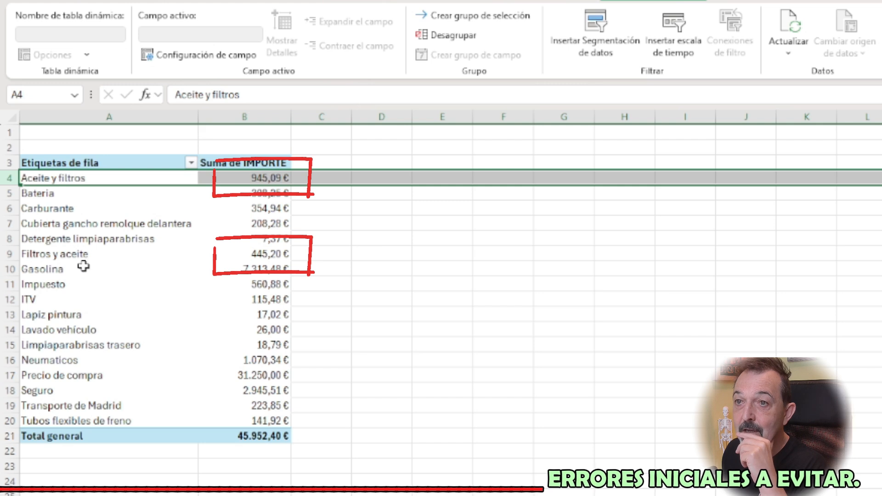
left_click(4, 254)
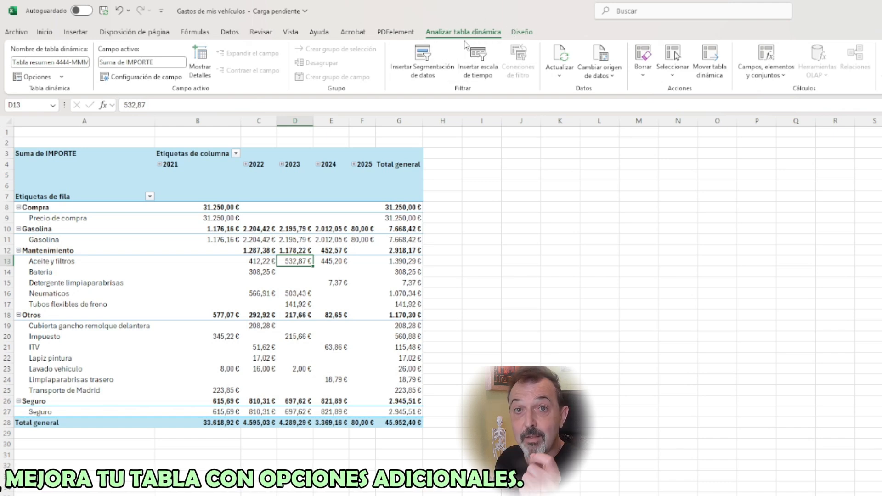
- Rename the pivot table as "Resumen Gast"
left_click(523, 32)
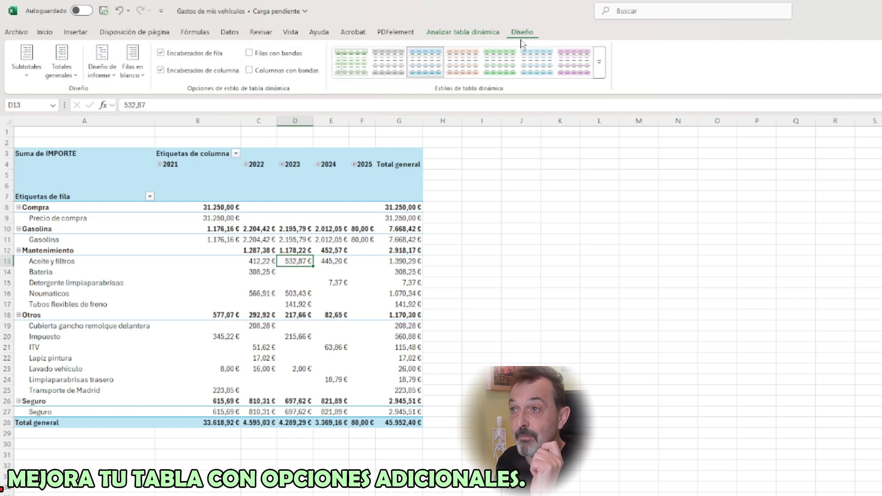
left_click(483, 33)
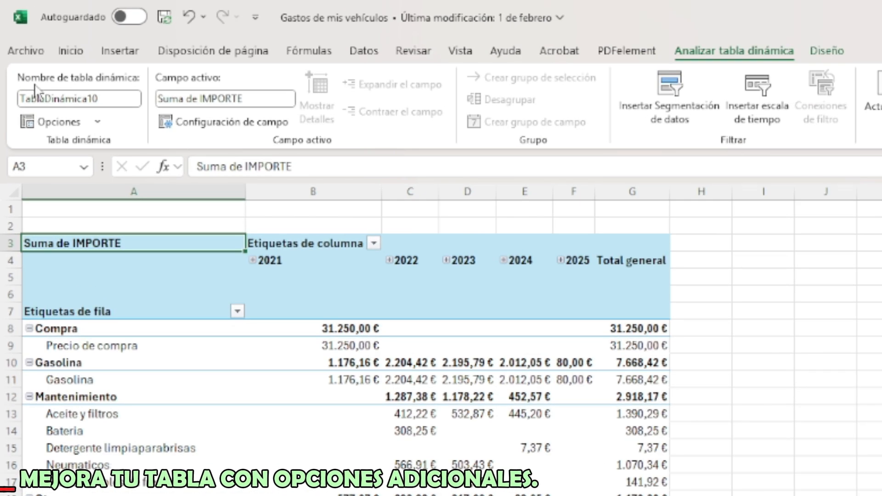
double_click(108, 102)
type("R")
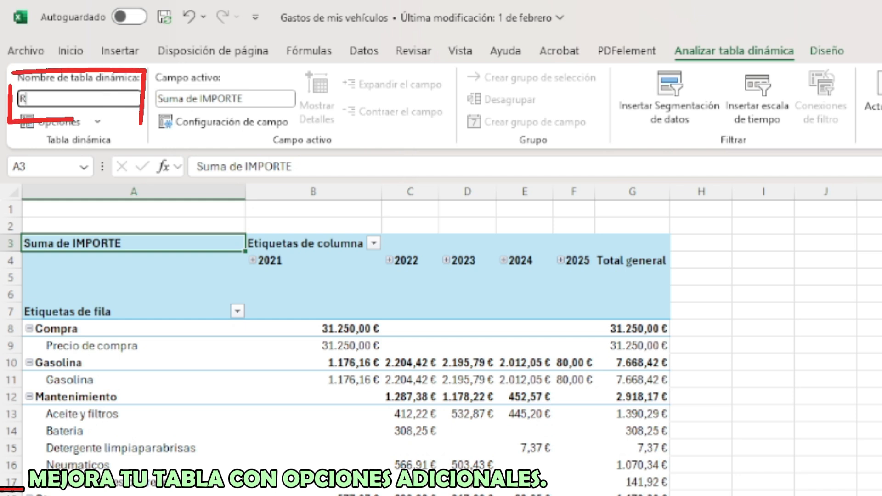
type("esumen Gast")
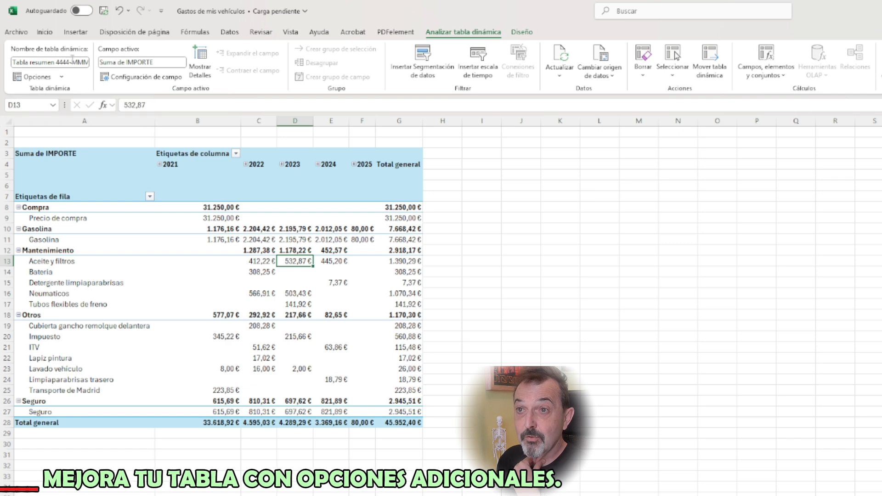
- Turn on merging and centring of label cells in the pivot table's layout and format options
left_click(61, 79)
left_click(40, 95)
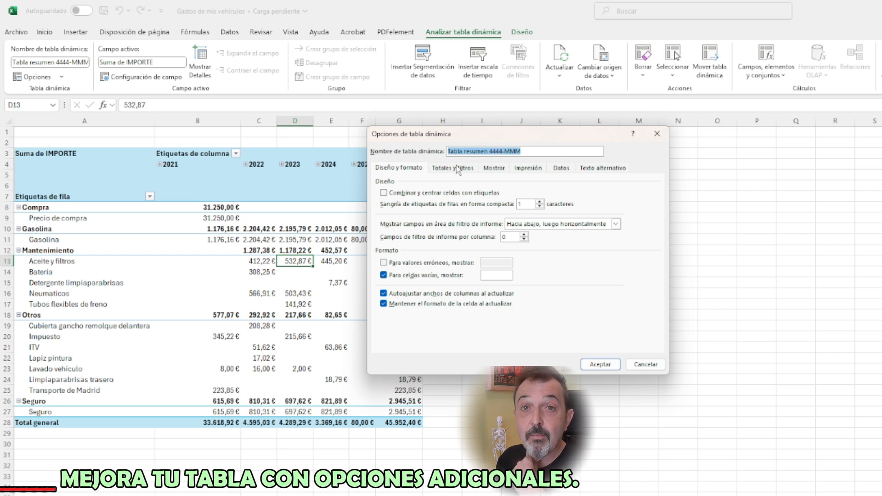
left_click(415, 168)
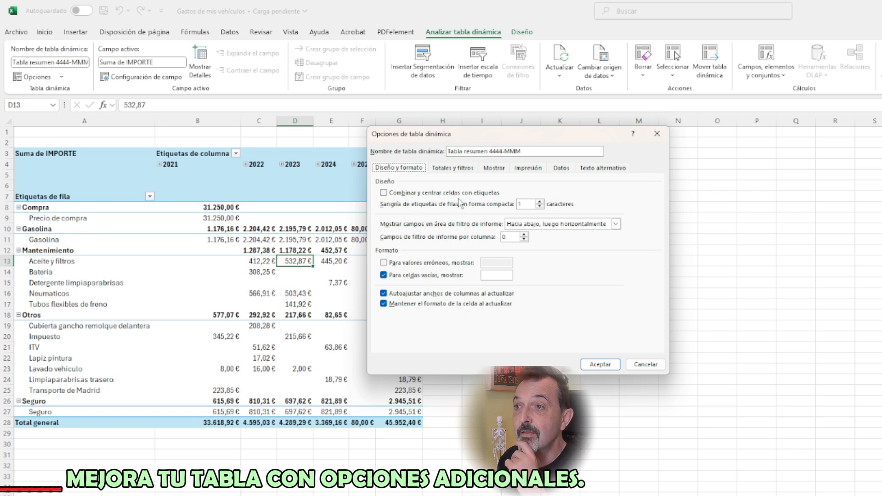
left_click(384, 193)
key("Return")
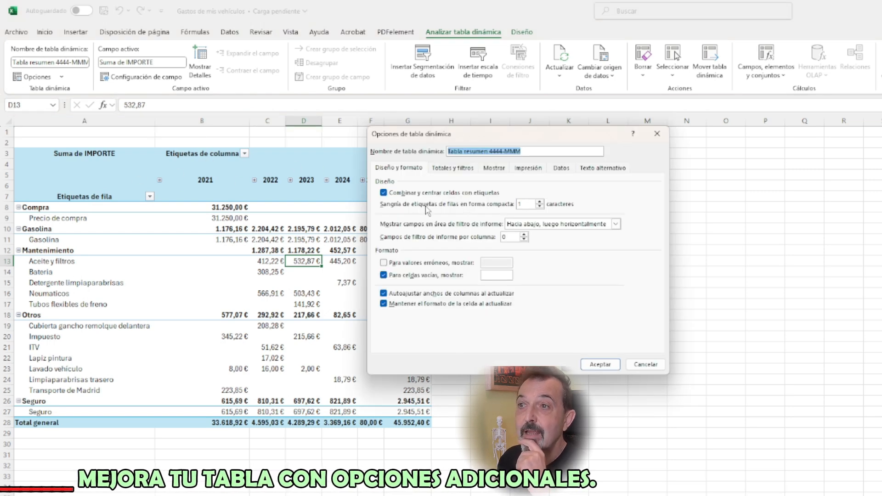
- Set the pivot table's compact-form row label indent to 6 characters
left_click(539, 202)
left_click(539, 202)
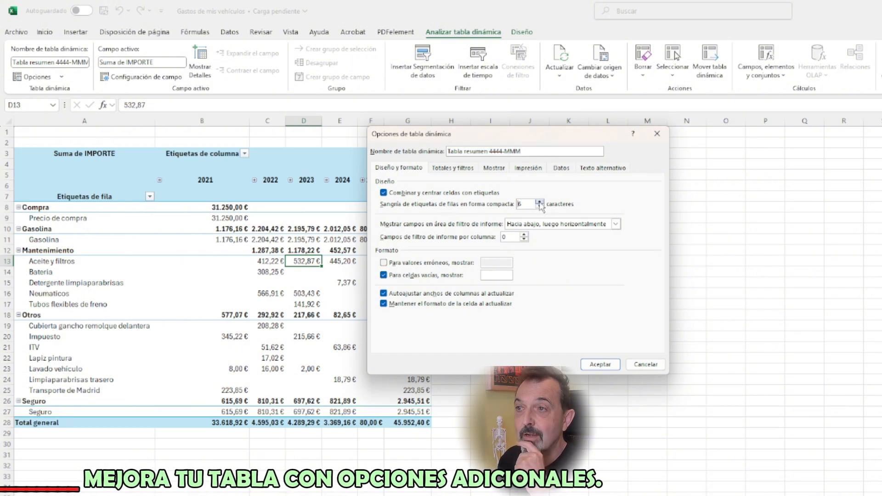
left_click(600, 364)
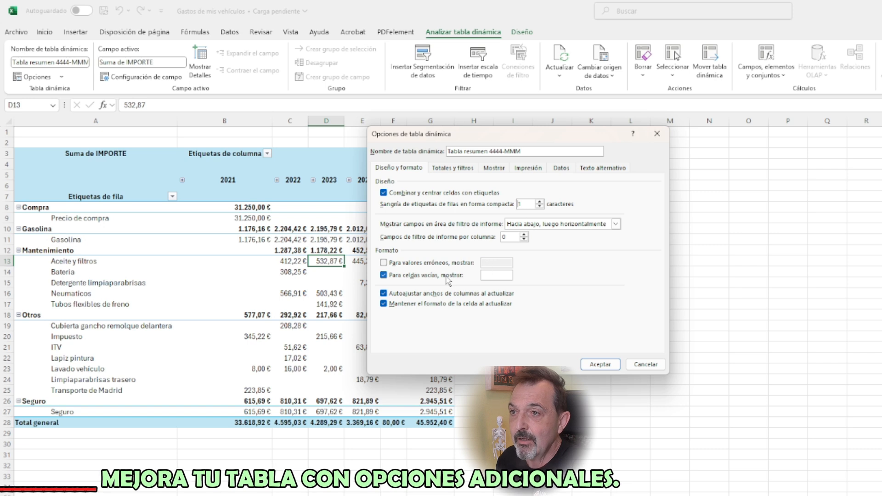
- Set "No aplica" as the text for error values in the pivot table, and turn that option back off
left_click(383, 264)
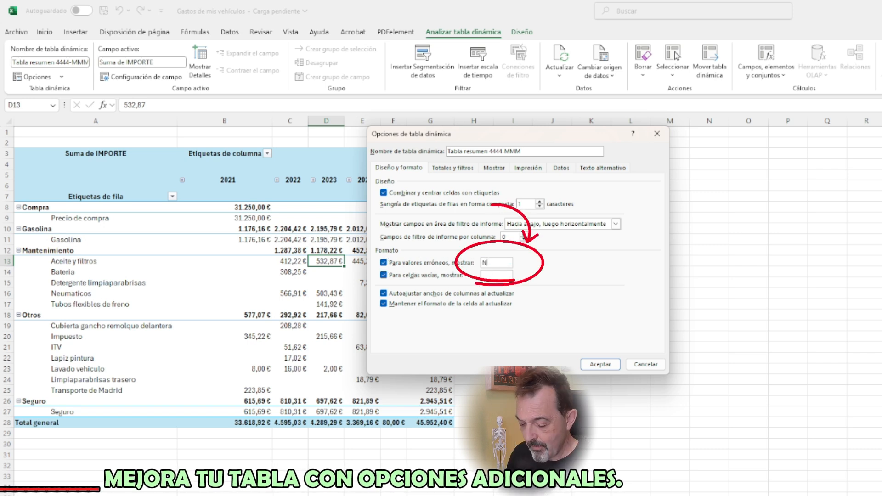
type("No aplica")
left_click(409, 262)
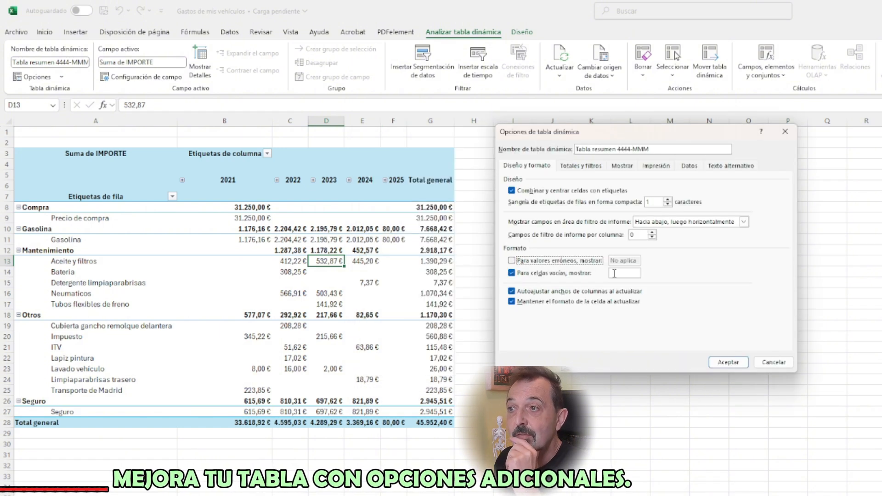
- Try showing zeros and a "No" text in the pivot table's empty cells
left_click(616, 274)
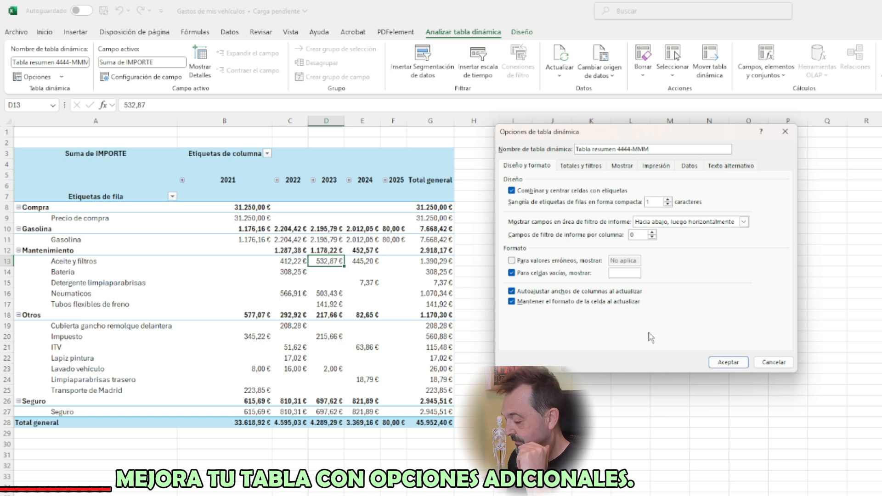
left_click(729, 362)
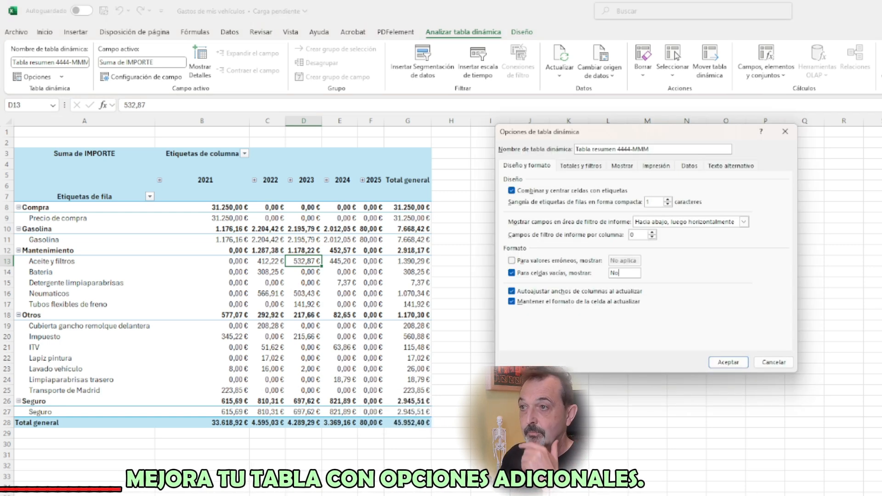
key("Return")
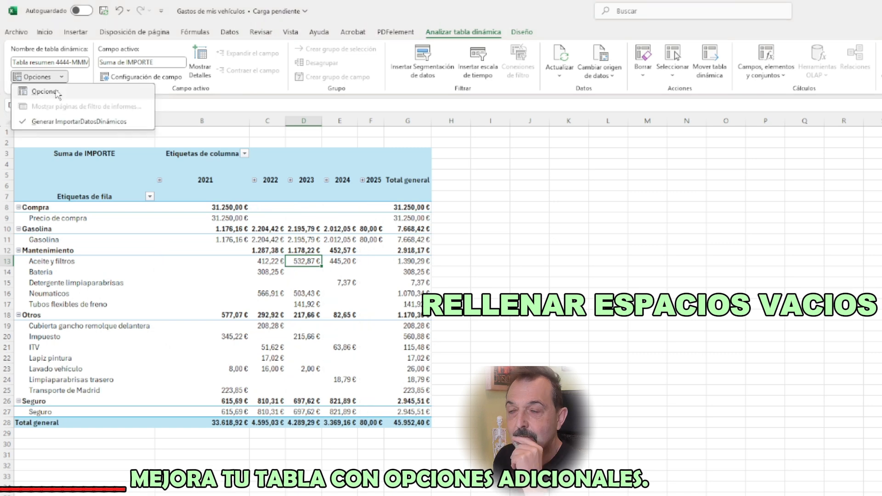
- Turn off the grand totals for both rows and columns in the pivot table options
left_click(35, 91)
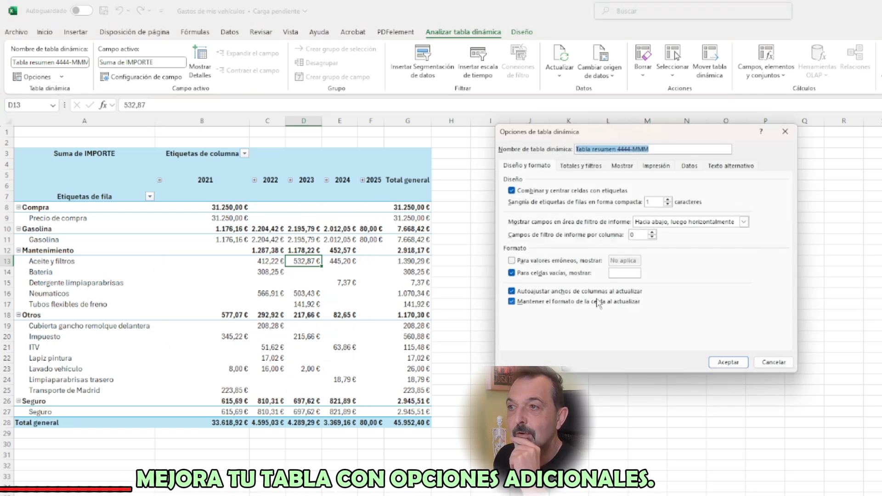
left_click(578, 166)
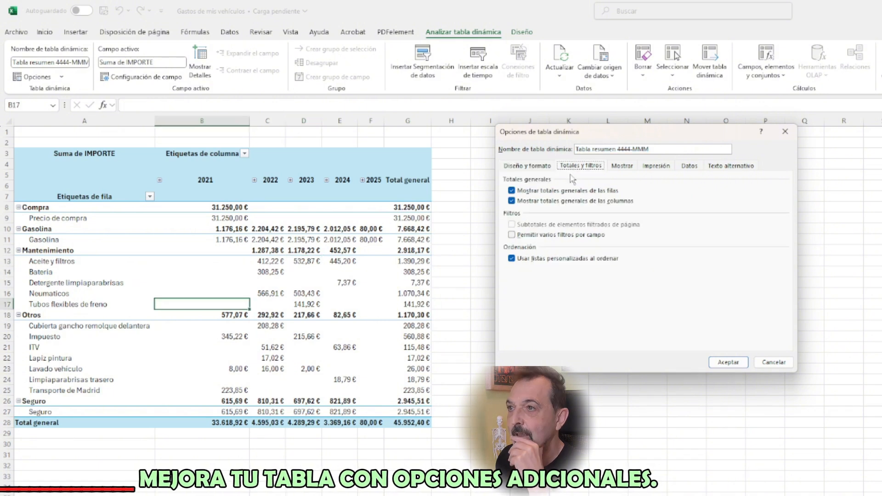
left_click(512, 190)
left_click(511, 200)
left_click(728, 362)
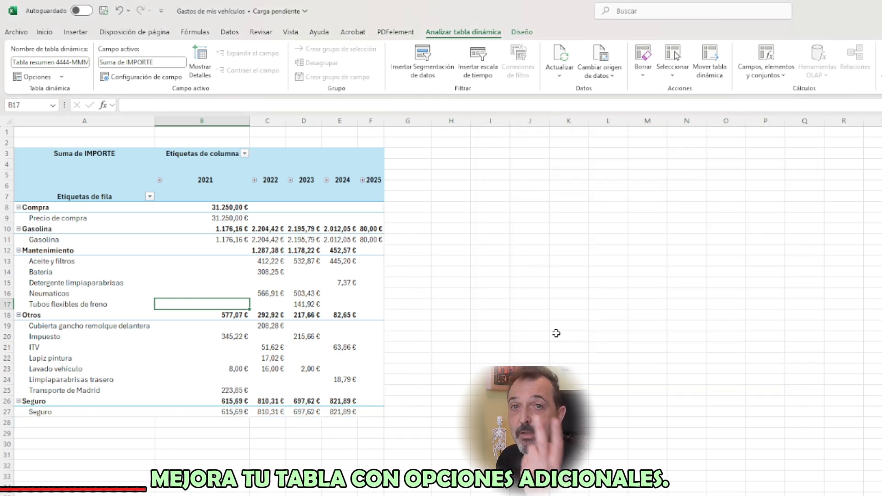
- Hide the pivot table's expand and collapse buttons, and turn them back on
left_click(62, 81)
left_click(625, 167)
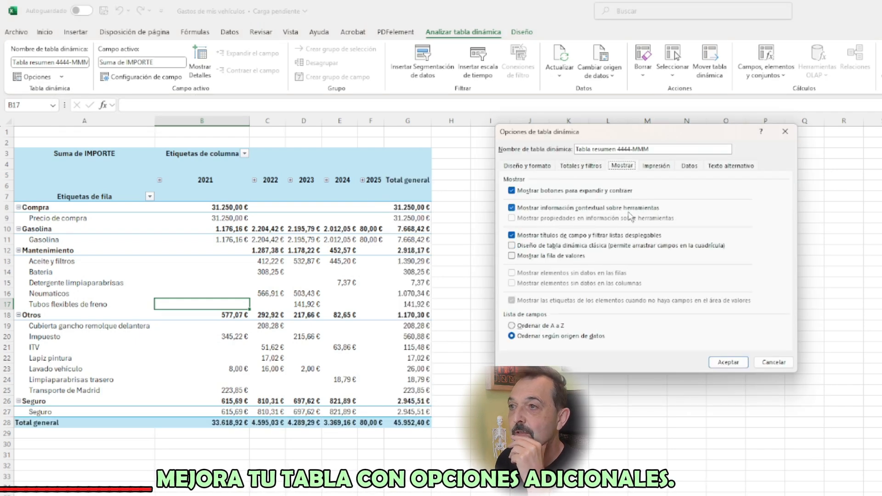
left_click(600, 191)
left_click(728, 362)
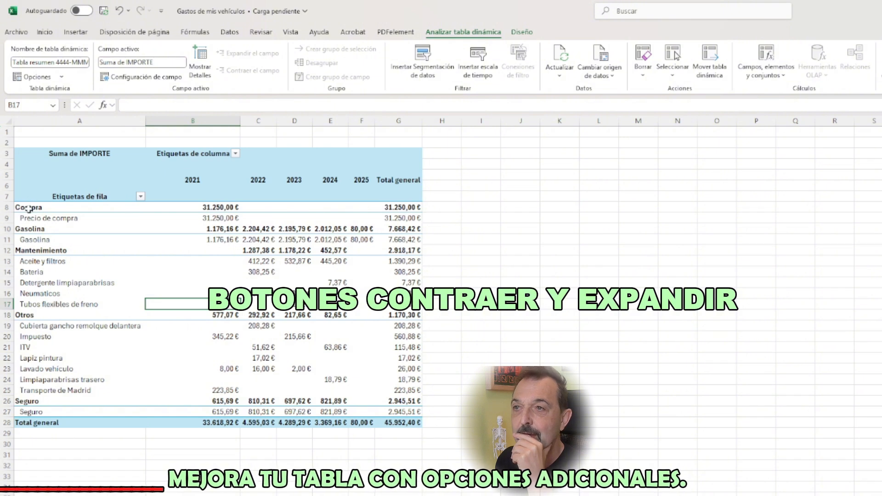
left_click(36, 77)
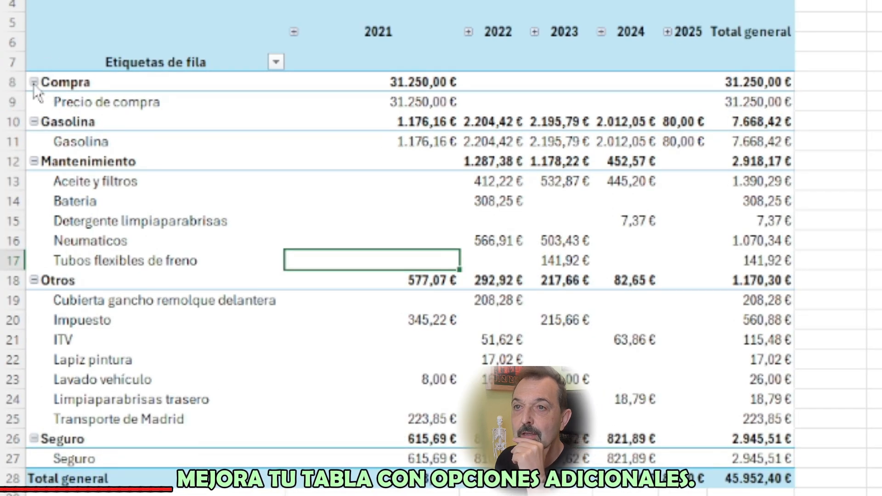
- Collapse the Compra, Gasolina, Mantenimiento, Otros and Seguro categories one by one
left_click(34, 82)
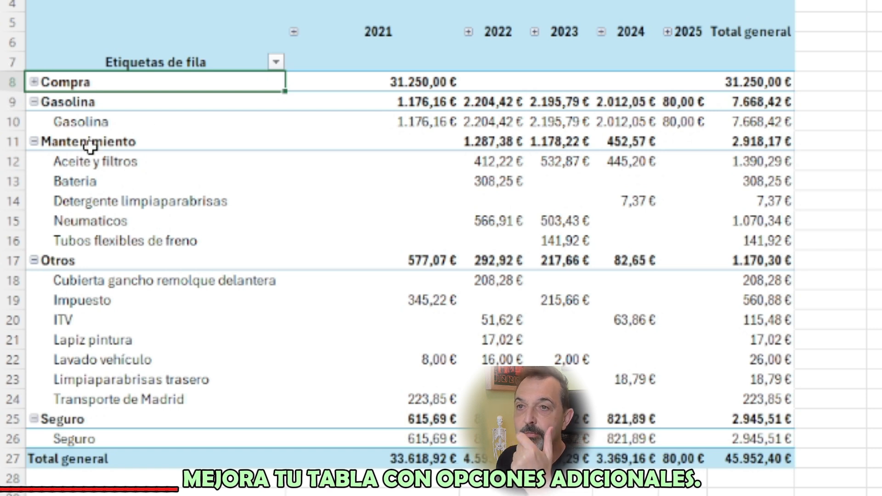
left_click(34, 102)
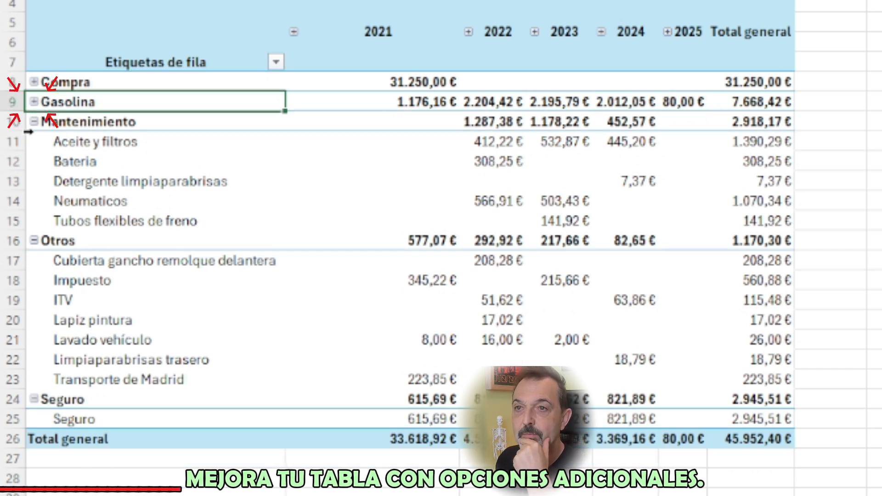
left_click(34, 122)
left_click(34, 141)
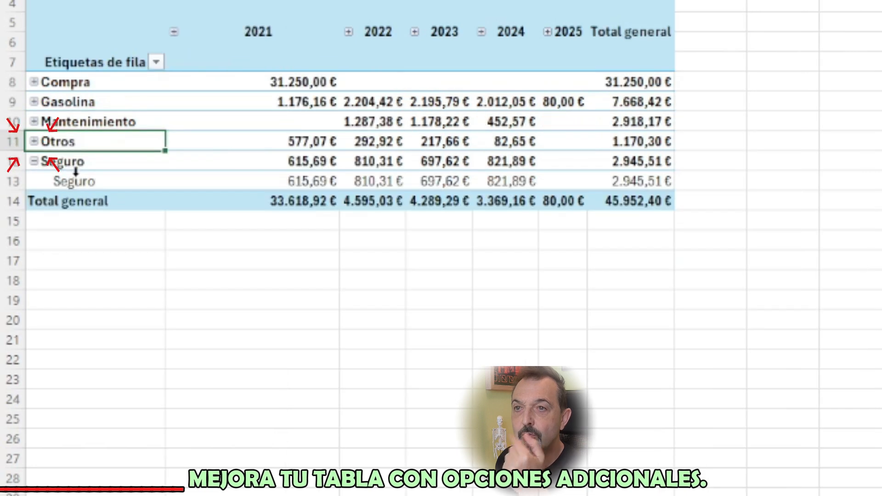
left_click(34, 161)
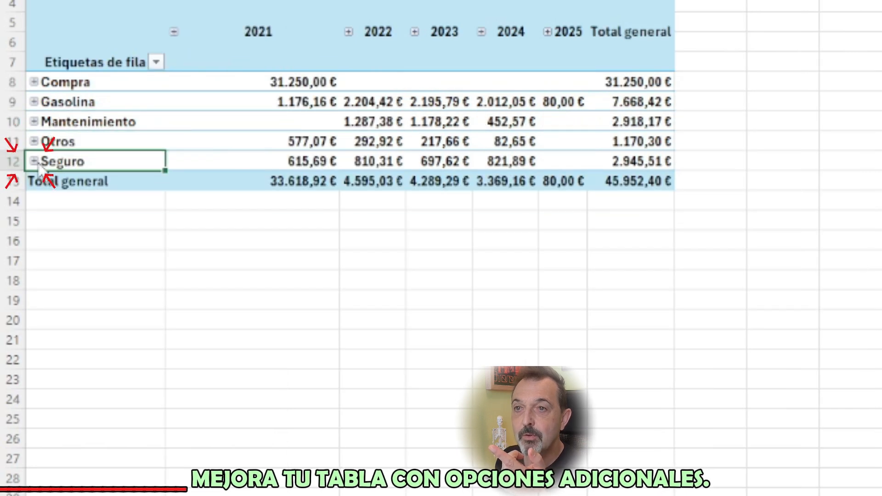
- Expand Seguro and Otros individually, and expand and collapse all the expense categories at once
left_click(34, 161)
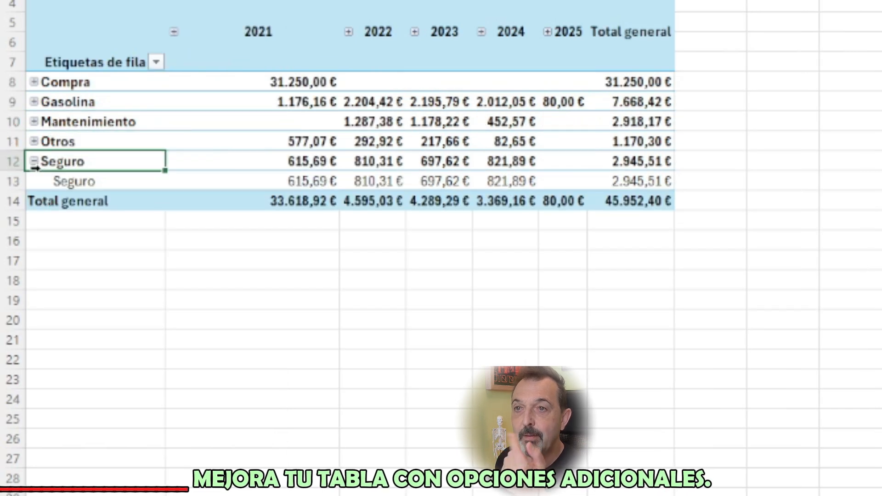
left_click(34, 141)
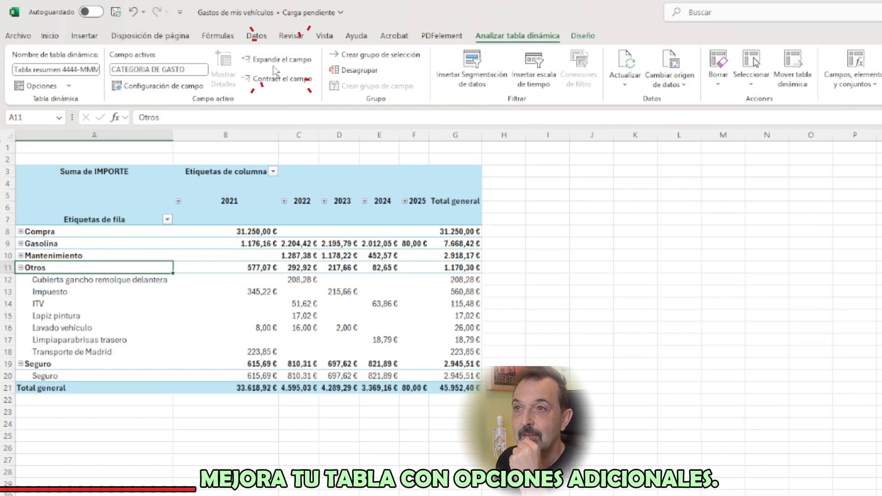
left_click(275, 59)
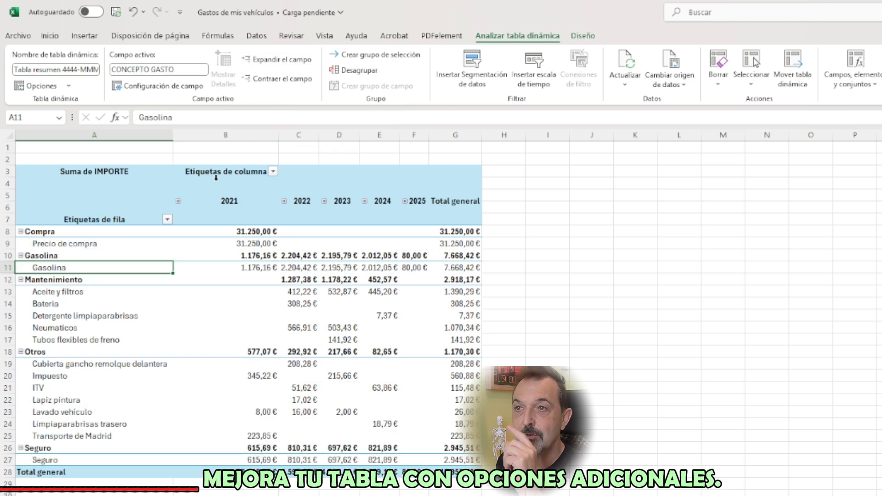
left_click(286, 81)
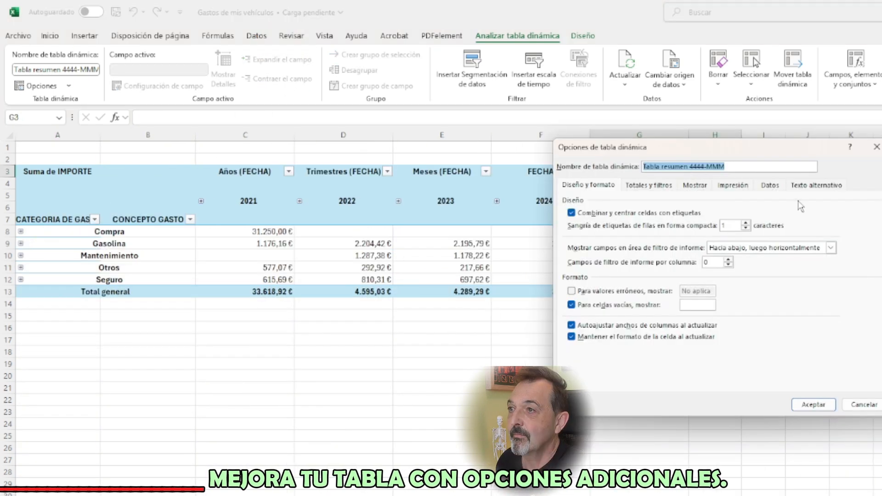
- Enable the classic pivot table layout, and practise removing IMPORTE and adding it back through the Values area and directly on the grid
left_click(695, 186)
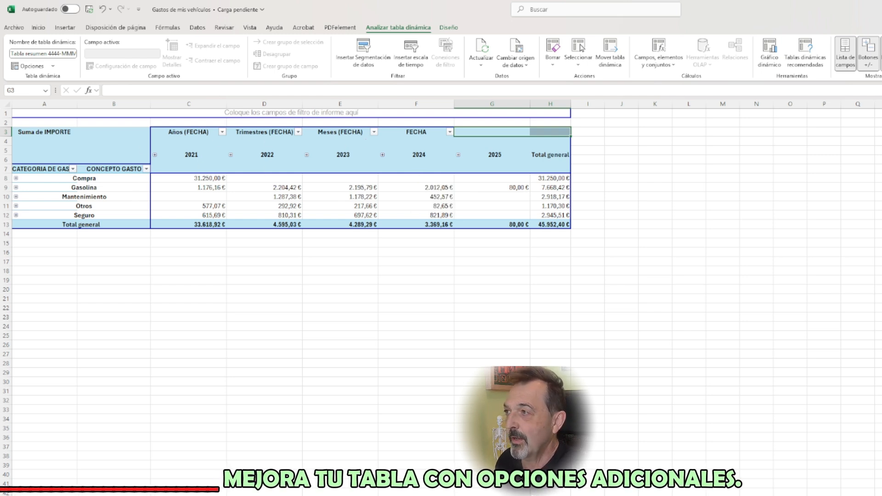
left_click(783, 137)
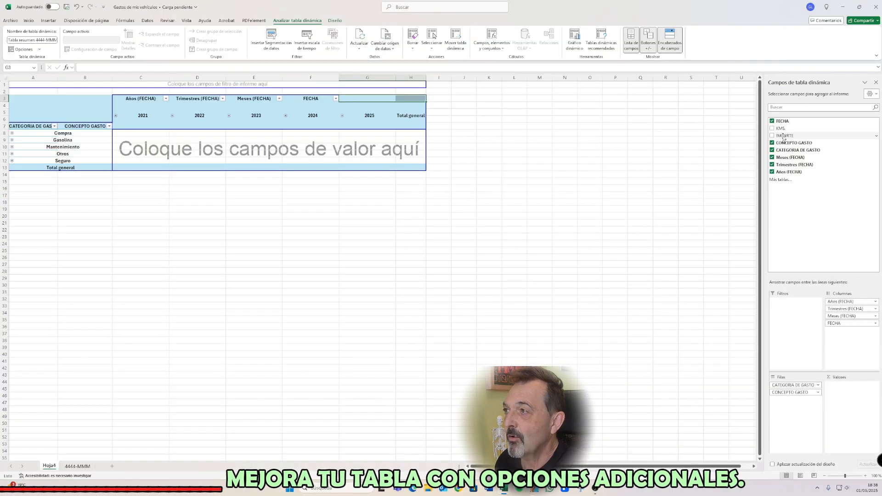
left_click_drag(783, 139, 784, 154)
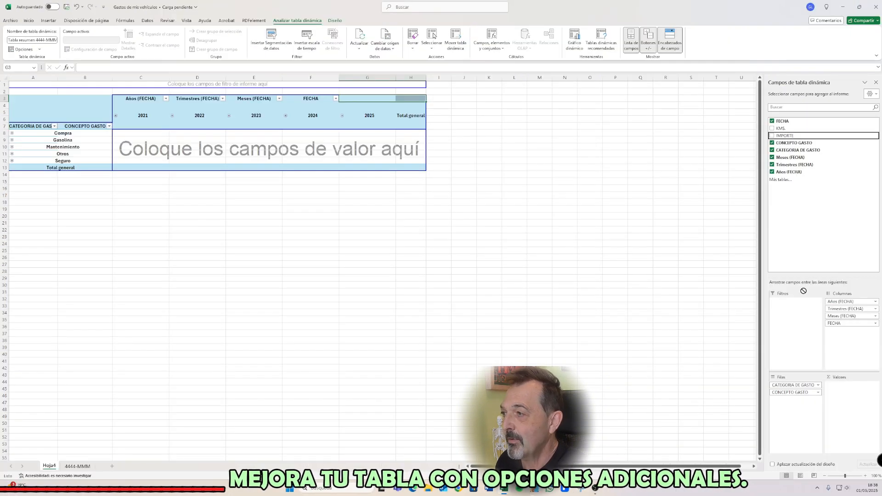
left_click_drag(803, 291, 848, 397)
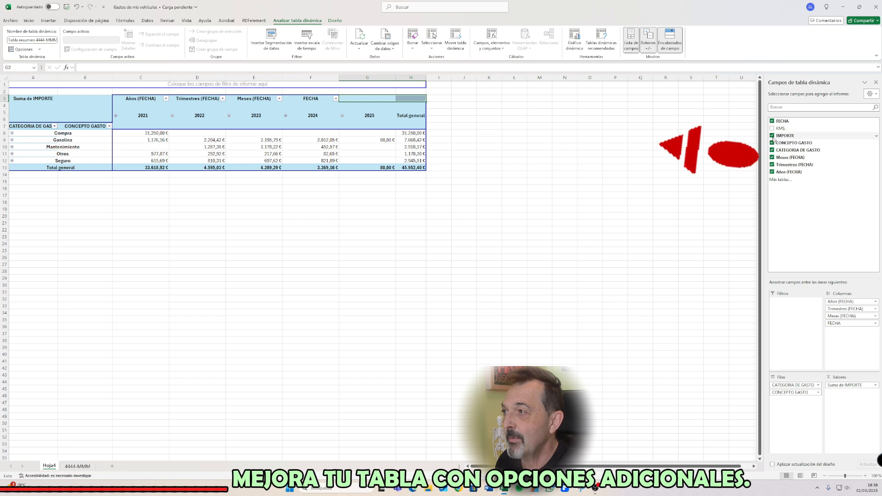
left_click_drag(774, 138, 375, 161)
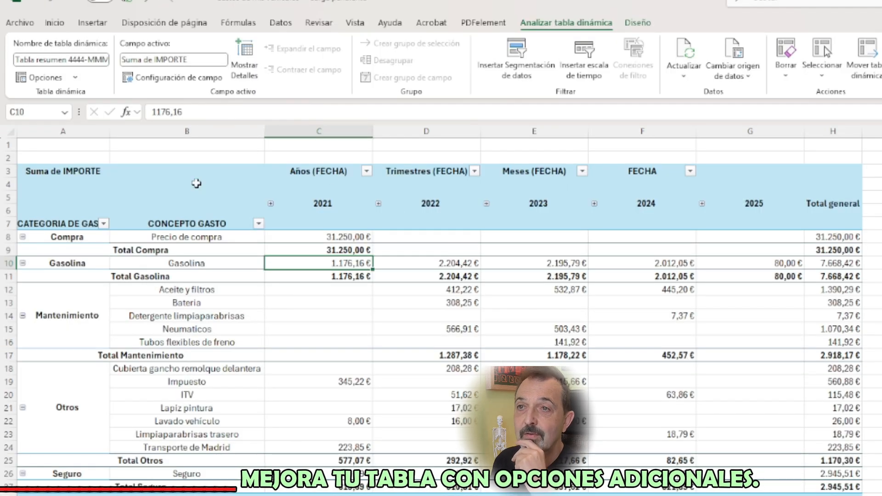
- Select the pivot table header, a Gasolina category cell and several amount cells to examine which field becomes active for each
left_click_drag(94, 198, 680, 173)
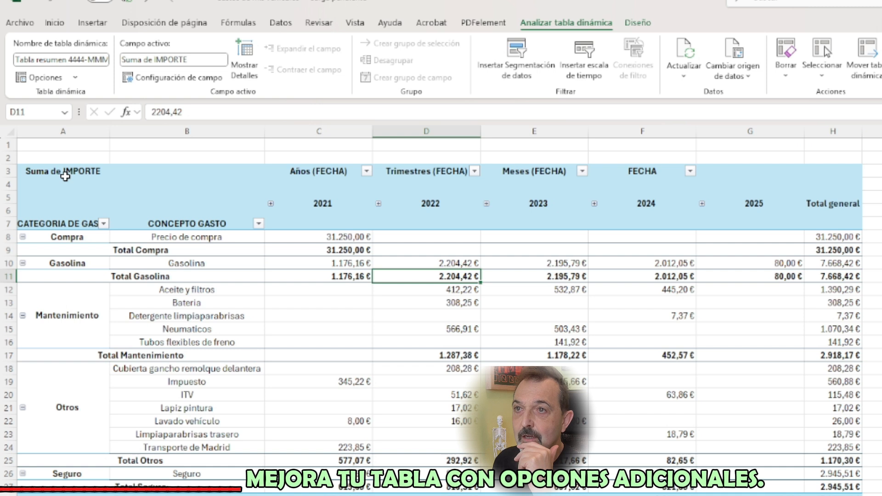
left_click_drag(65, 175, 850, 221)
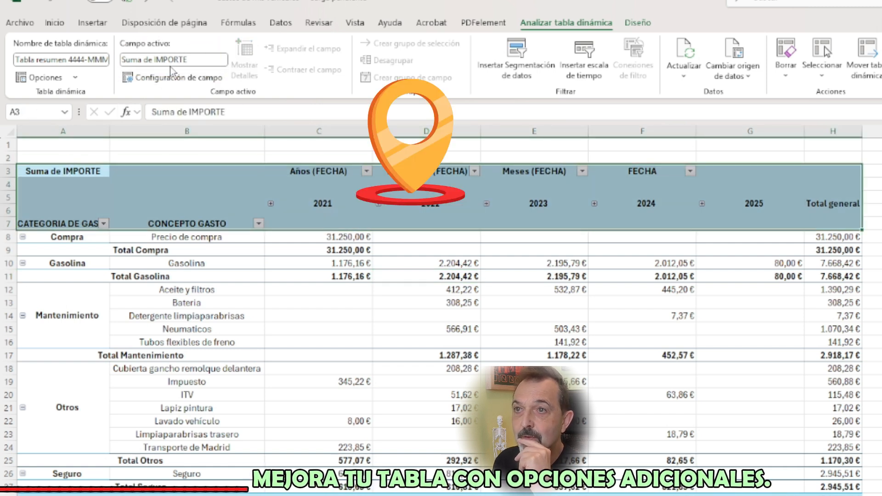
left_click(70, 264)
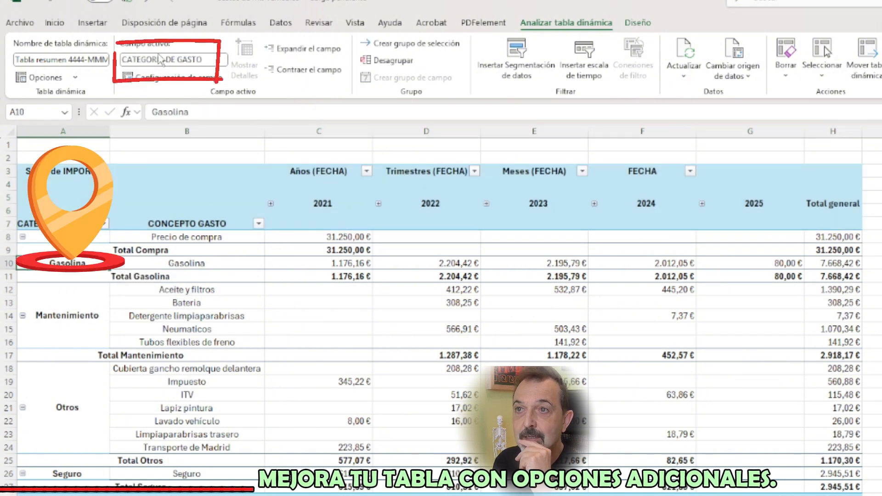
left_click(358, 277)
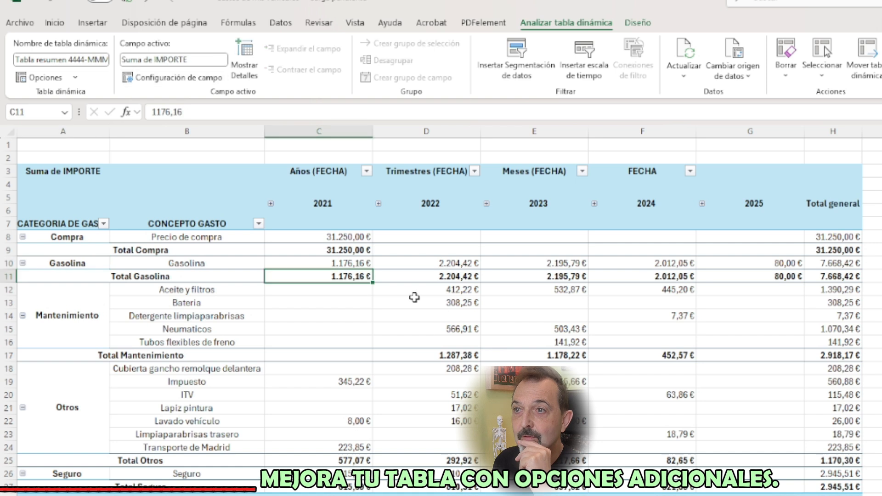
left_click(459, 280)
left_click(427, 316)
left_click(363, 328)
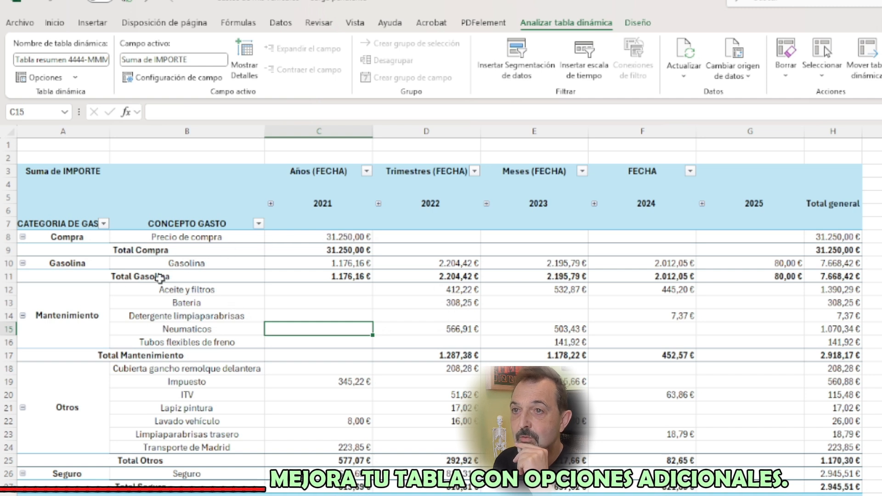
- Set the CATEGORIA DE GASTO field to custom subtotals using the Recuento function
left_click(67, 238)
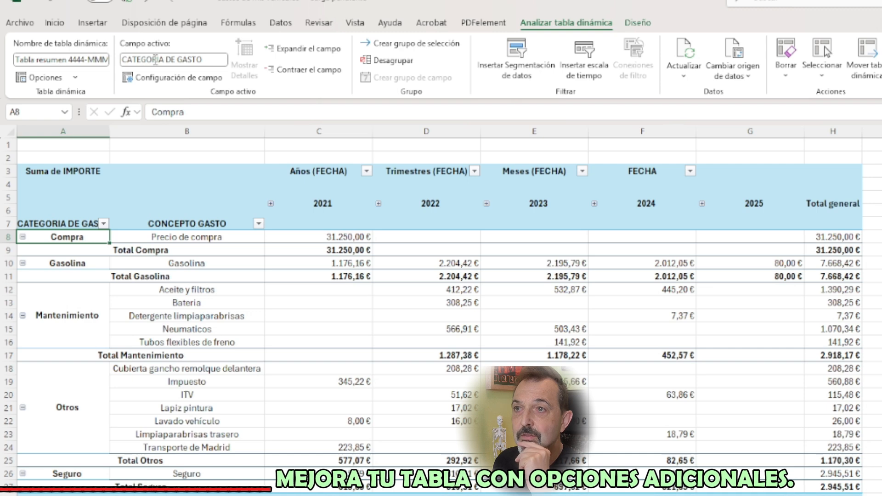
left_click(152, 77)
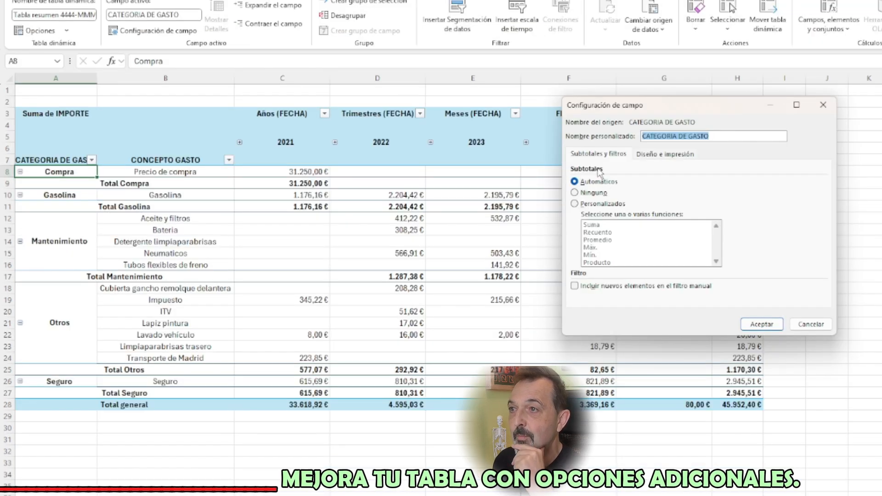
left_click(603, 194)
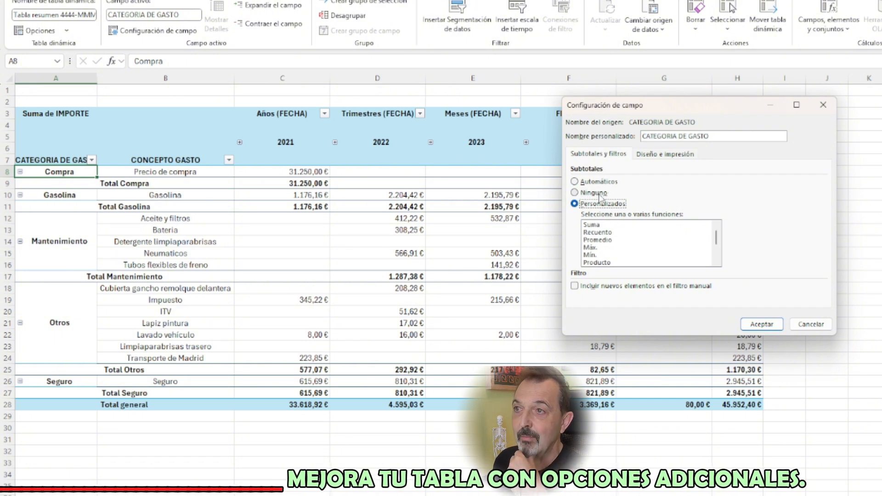
left_click(761, 324)
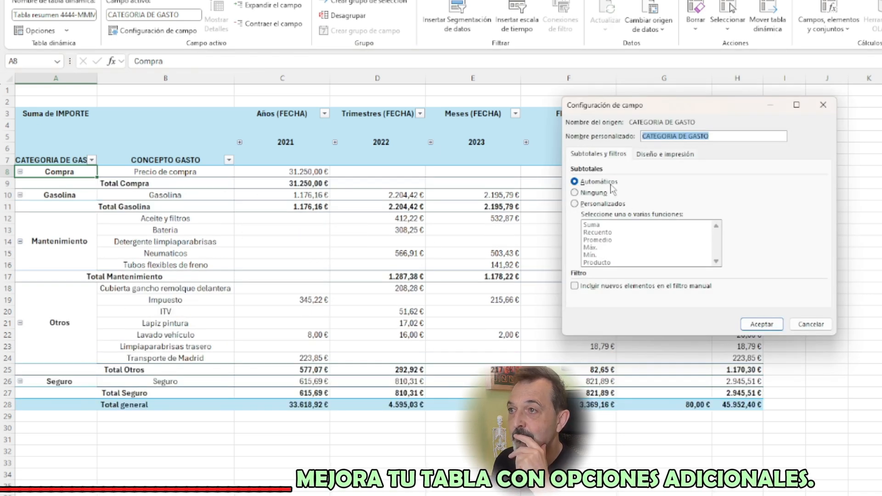
left_click(574, 203)
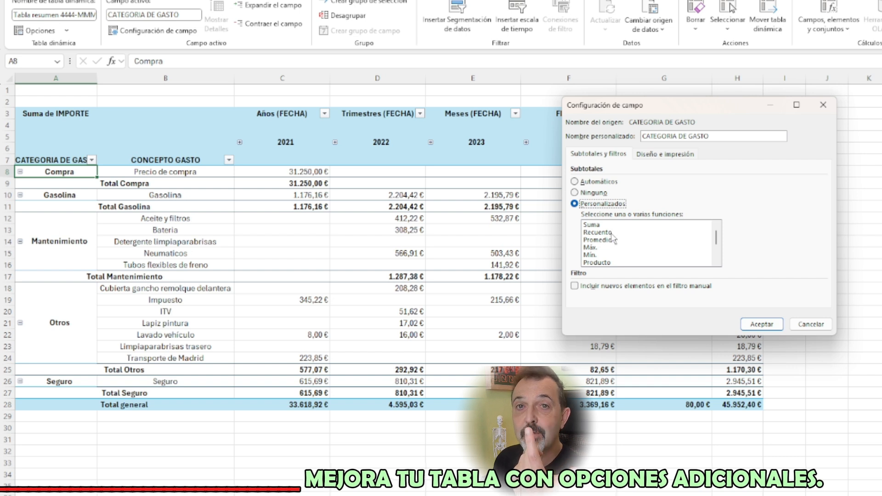
left_click(602, 233)
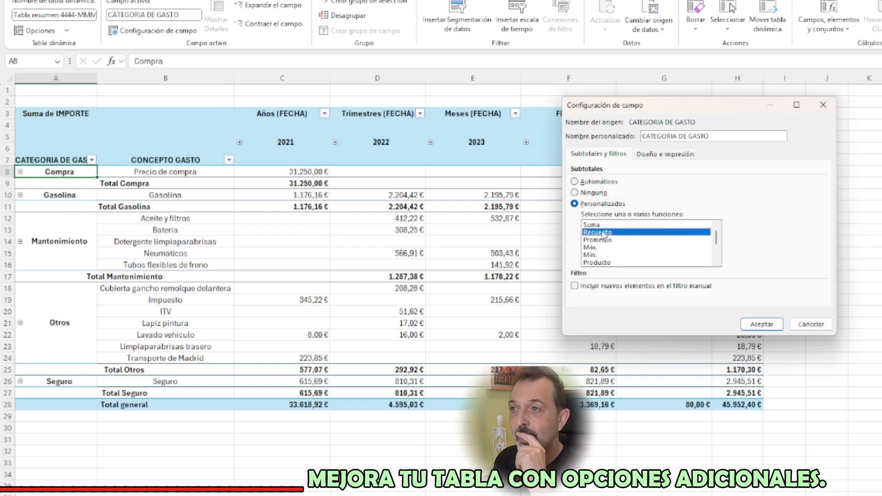
key("Return")
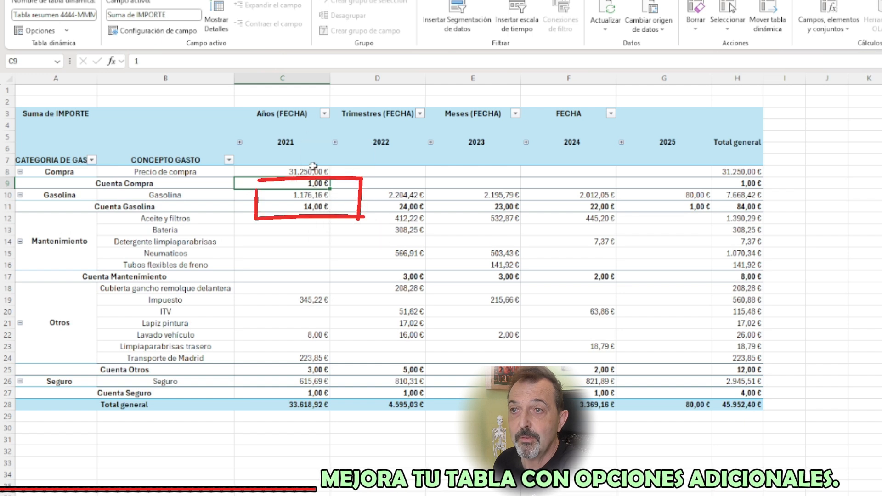
- Add Promedio to the custom subtotals of CATEGORIA DE GASTO and check the Gasolina count and average cells
left_click(317, 206)
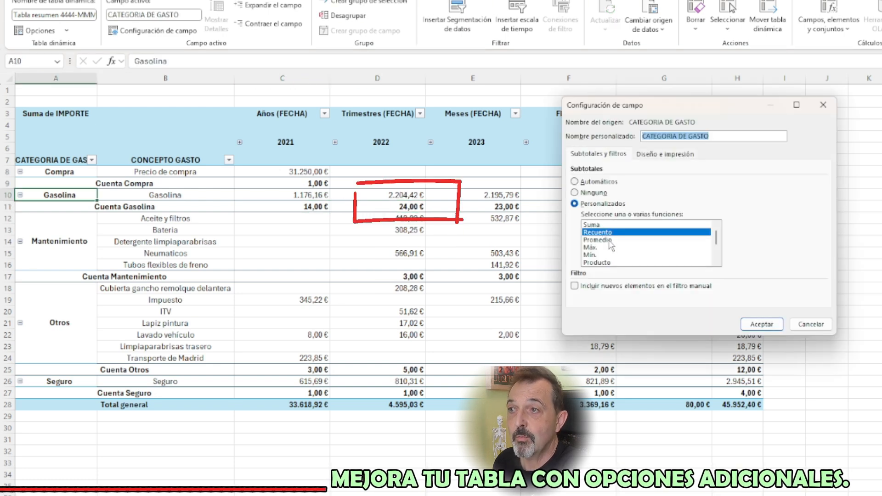
left_click(610, 241)
left_click(738, 324)
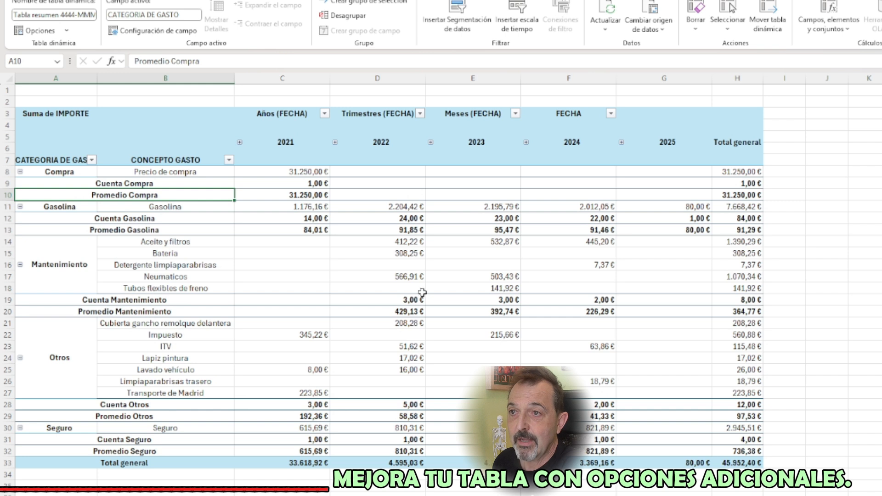
left_click(320, 220)
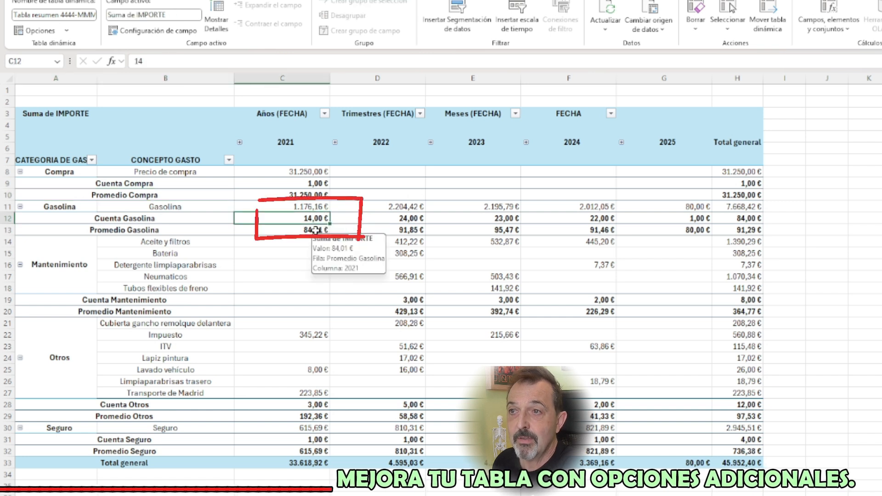
left_click(315, 230)
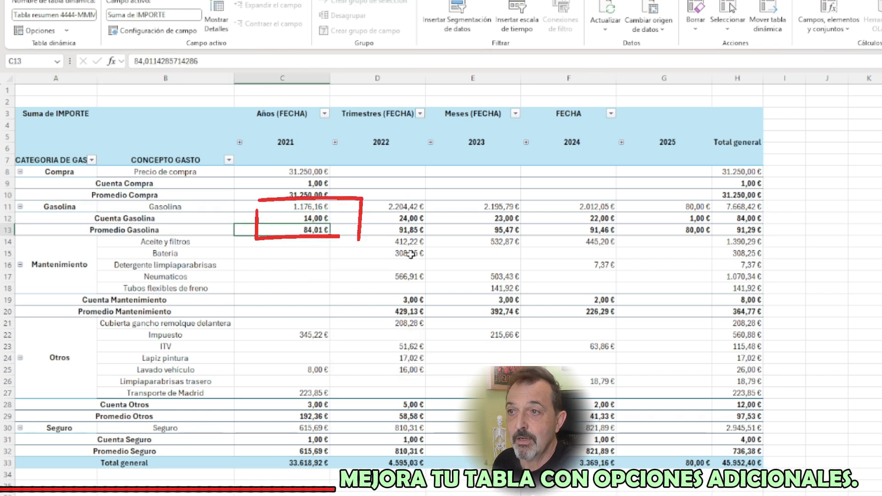
left_click(473, 230)
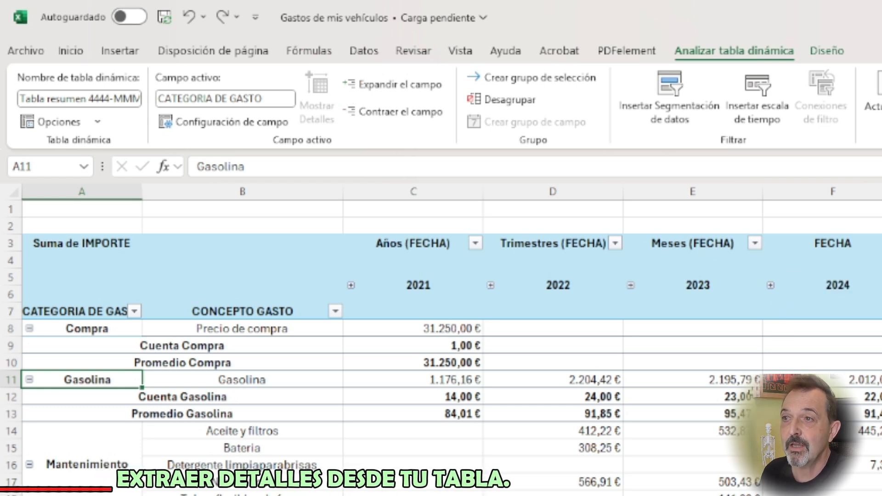
- Extract the detail records behind the 2022 Gasolina figure and the 2022 Promedio Mantenimiento subtotal
left_click(614, 397)
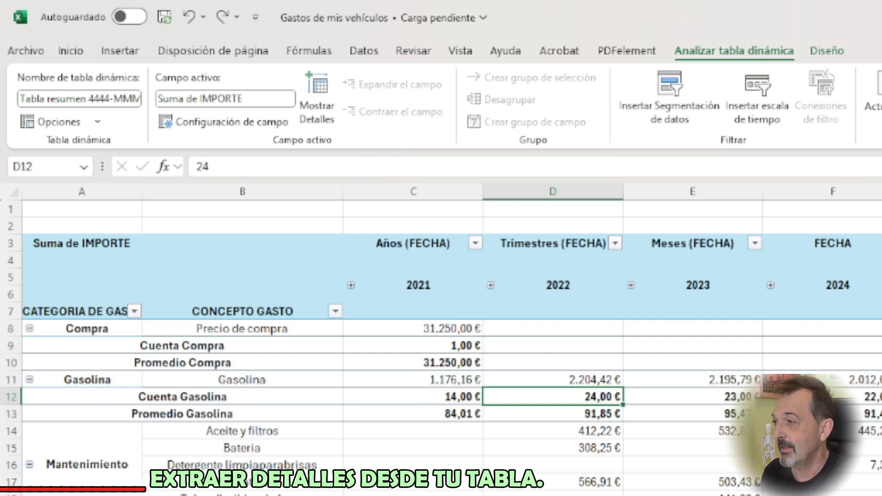
double_click(593, 379)
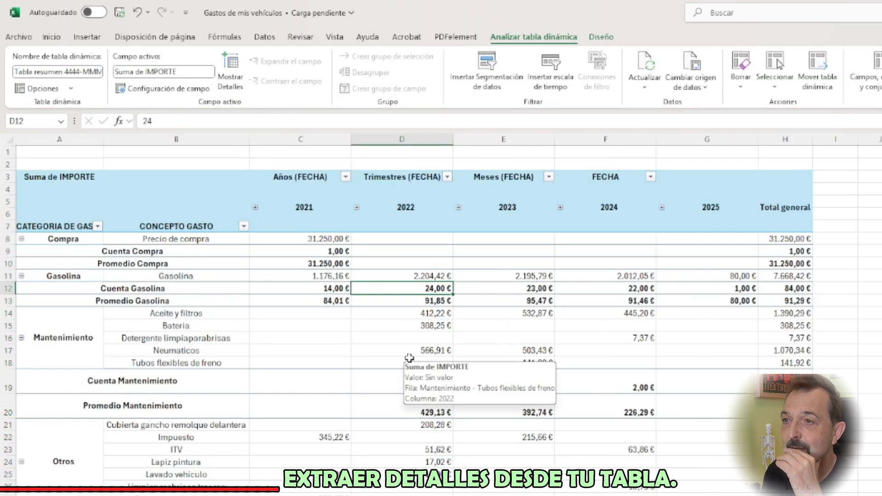
left_click(442, 405)
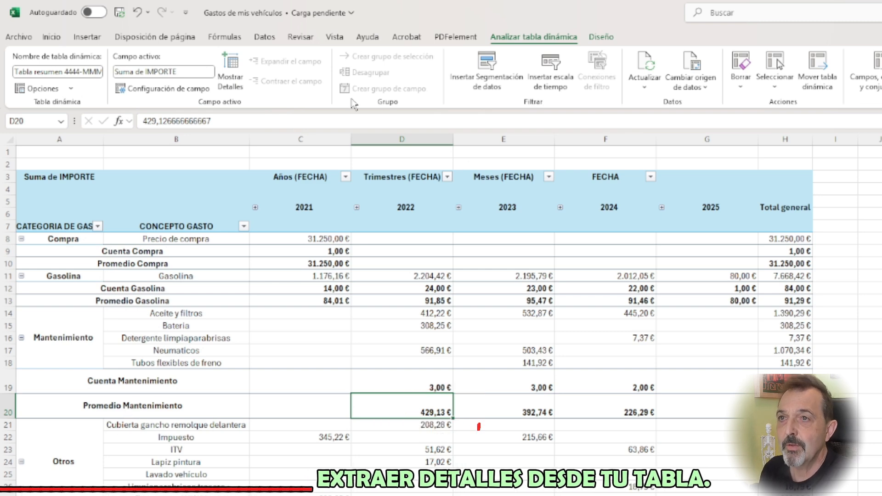
left_click(231, 70)
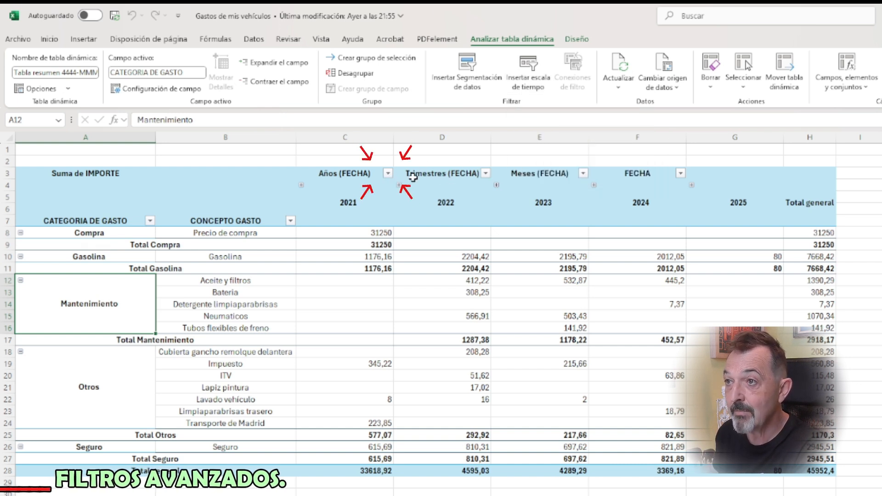
- Examine the filter options of the Años, Trimestres, CATEGORIA DE GASTO and CONCEPTO GASTO fields without applying any filter
left_click(389, 174)
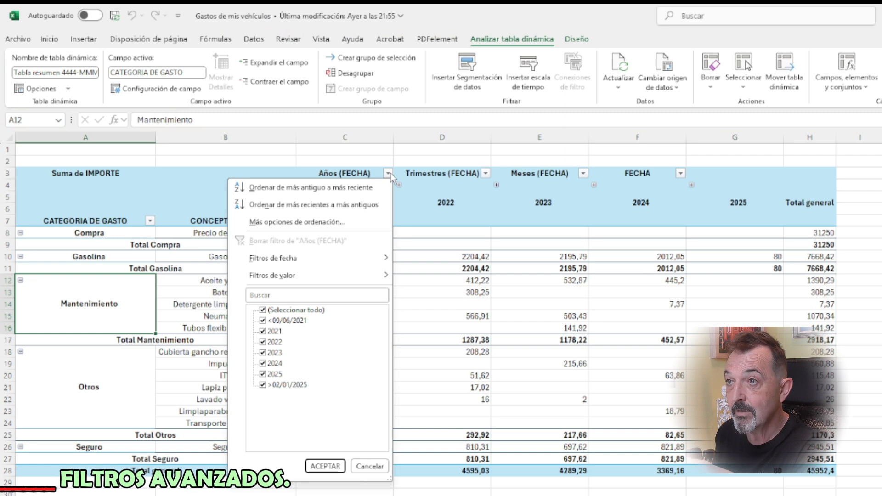
left_click(391, 177)
left_click(486, 174)
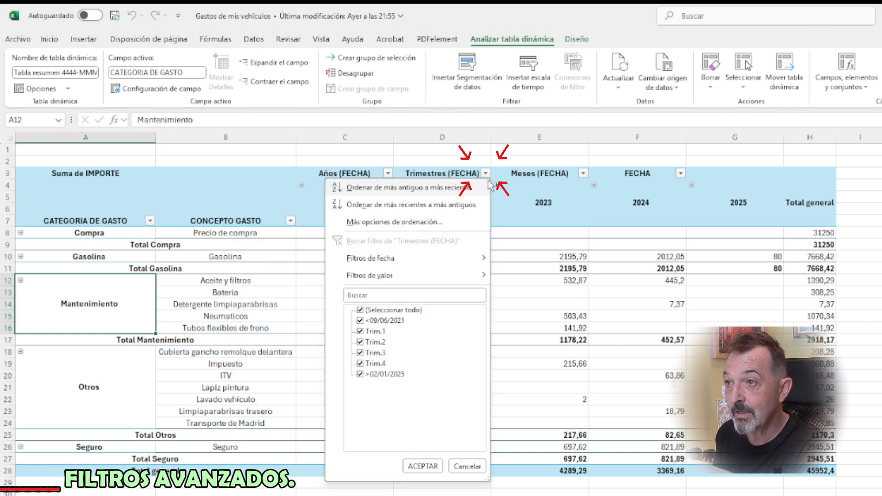
left_click(490, 184)
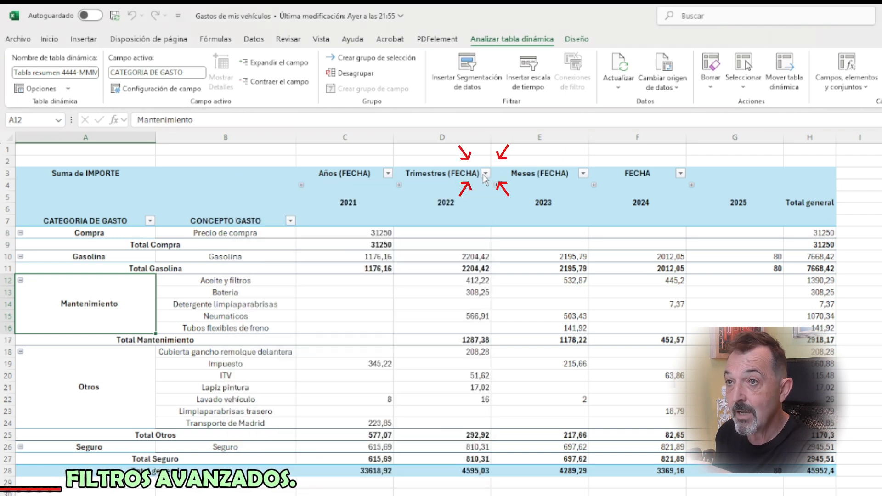
left_click(150, 221)
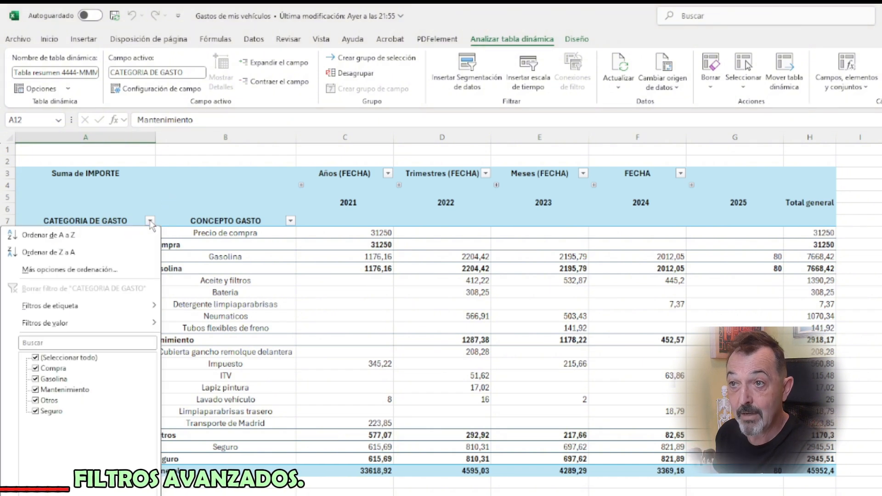
left_click(150, 221)
left_click(290, 222)
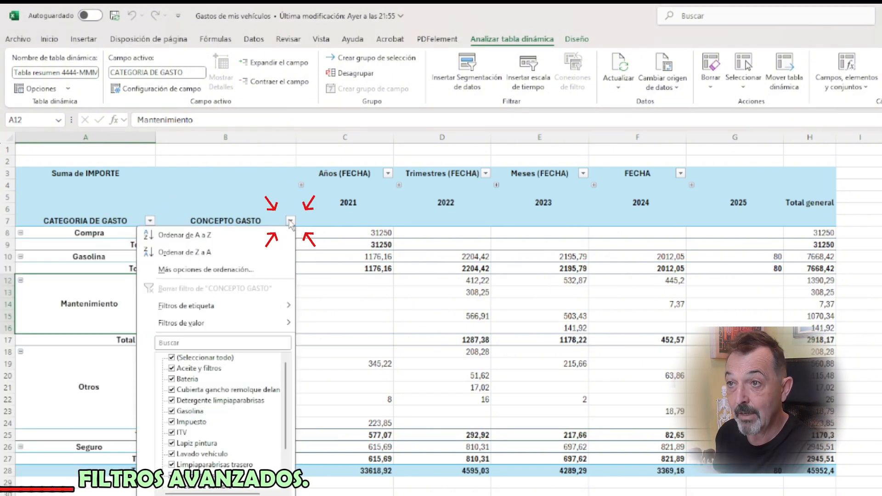
left_click(290, 222)
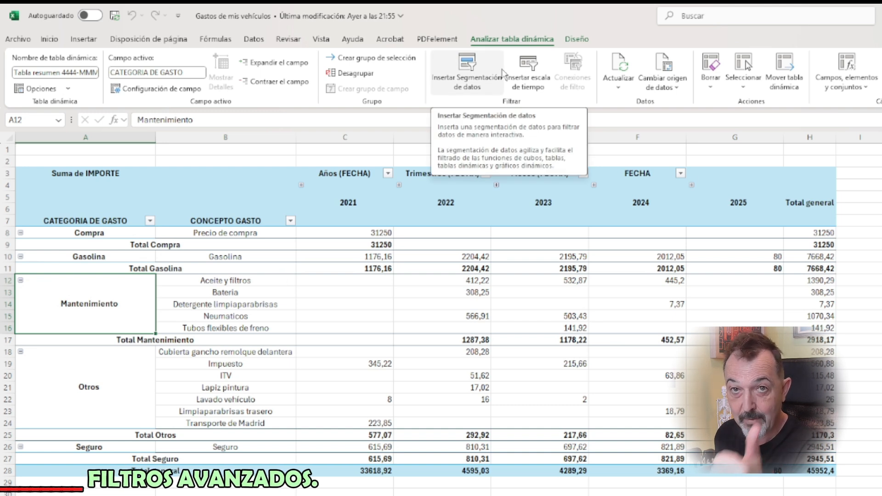
- Insert a slicer for CONCEPTO GASTO and place it beside the pivot table, near the header rows past the Total general column
left_click(471, 72)
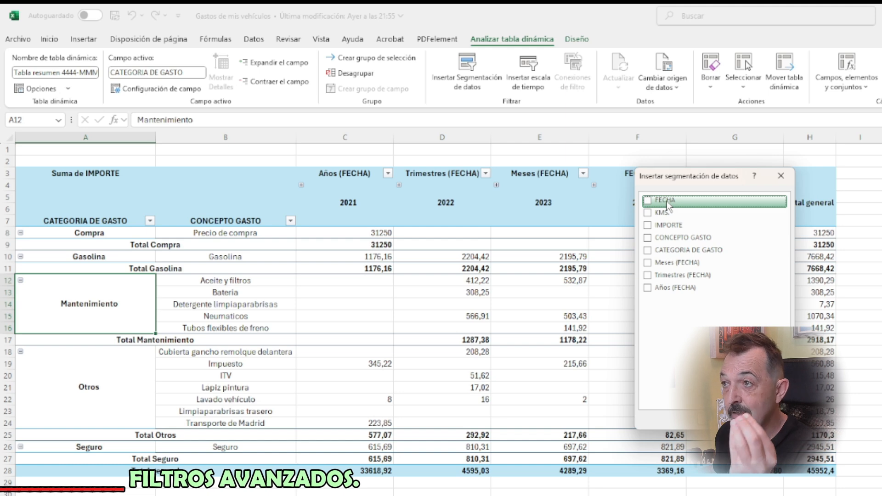
left_click(676, 241)
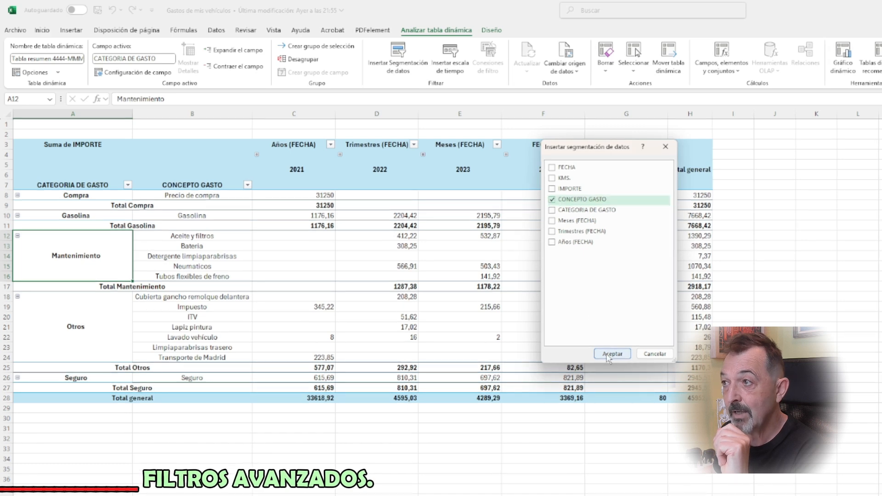
left_click(612, 354)
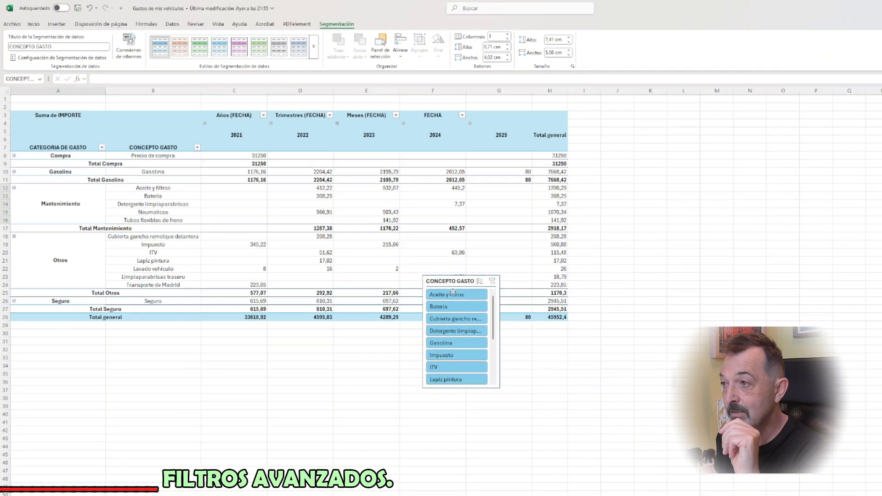
left_click_drag(550, 343, 787, 306)
left_click_drag(533, 207, 531, 101)
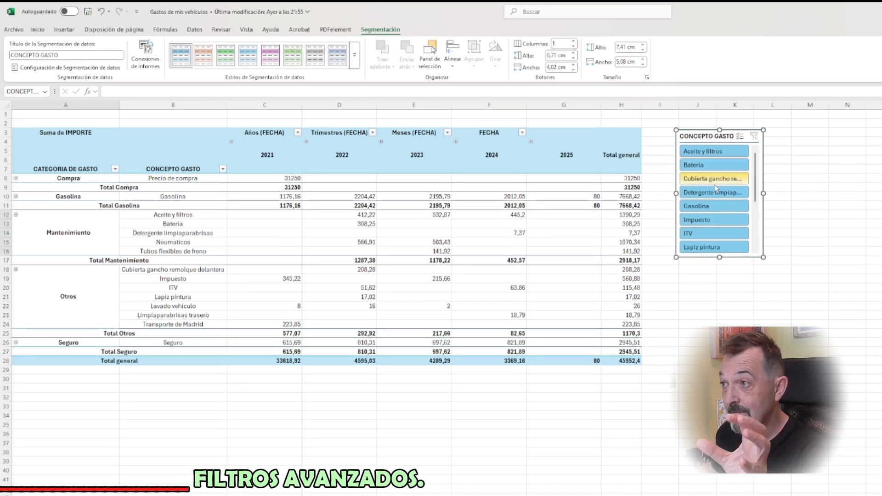
- Look through the CONCEPTO GASTO slicer's items and stretch it to a height of about 13,71 cm to fit them all
left_click(602, 226)
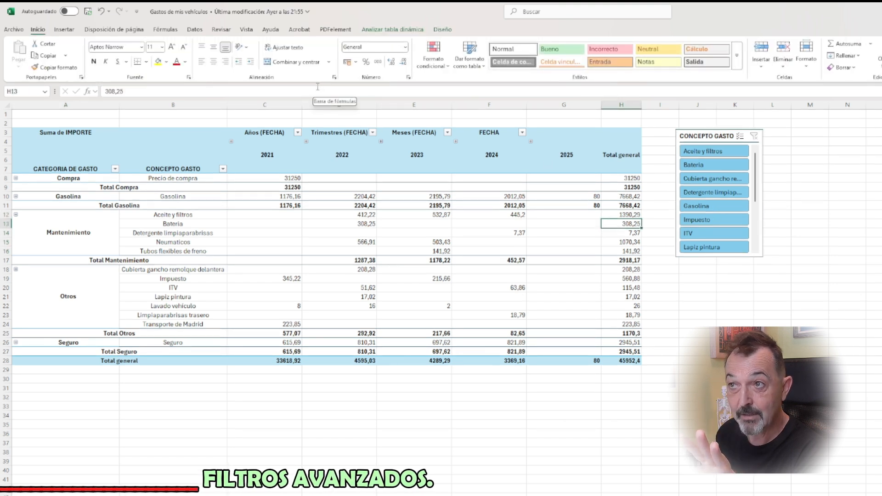
left_click(759, 190)
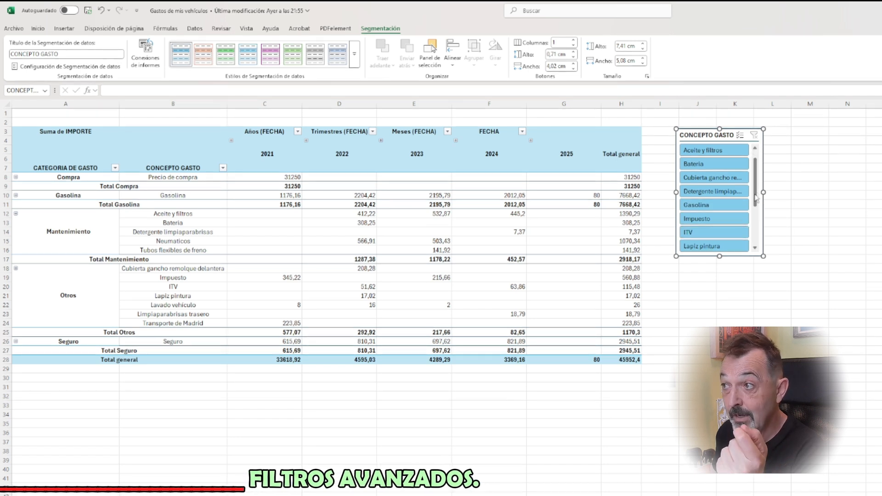
scroll(758, 191, "down", 3)
scroll(757, 191, "up", 3)
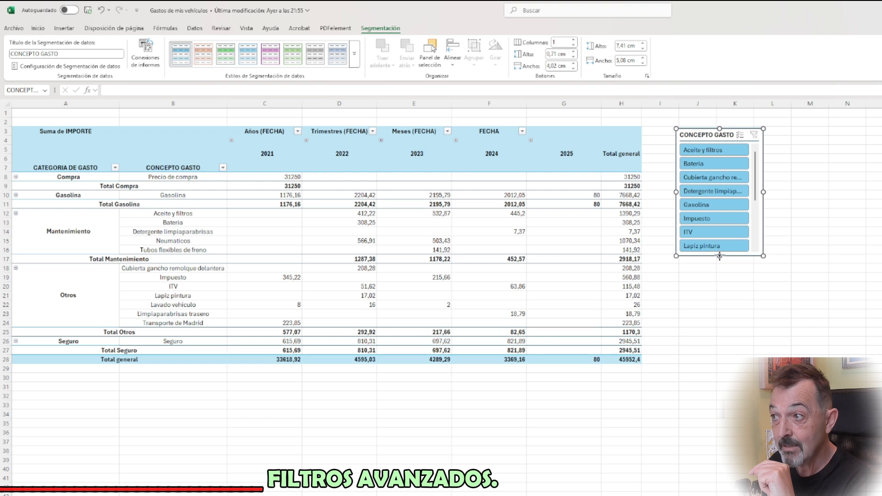
left_click_drag(719, 256, 719, 364)
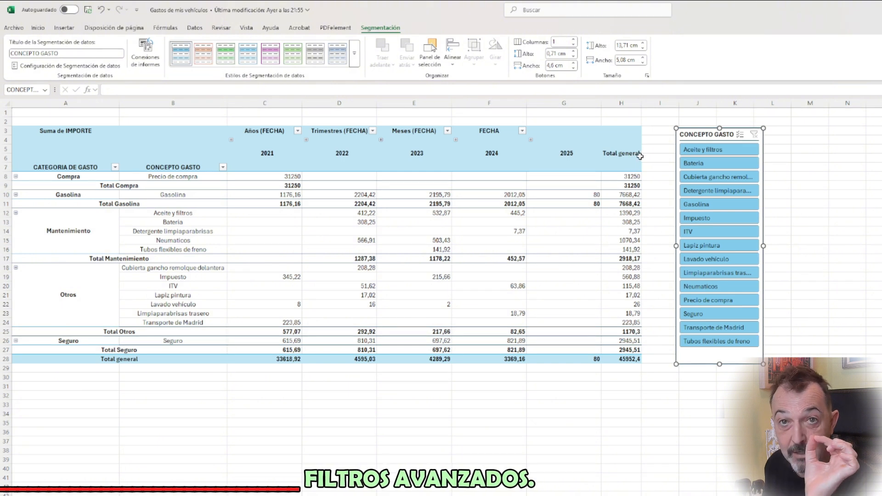
- Filter the pivot table through the CONCEPTO GASTO slicer by Aceite y filtros alone, and after that by ITV alone
left_click(709, 151)
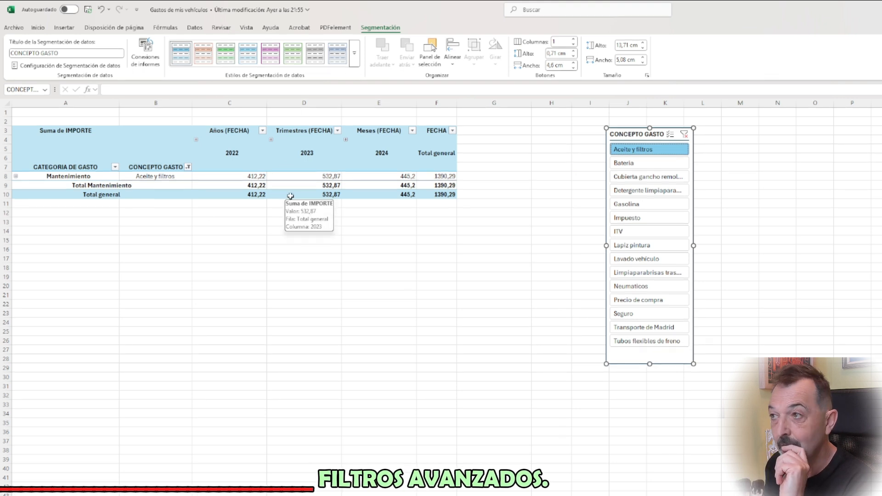
left_click(636, 234)
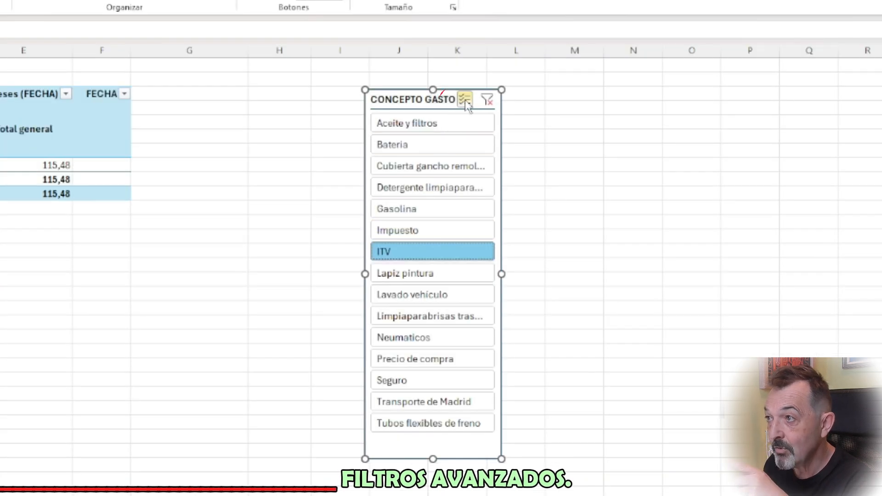
- Enable multiple selection in the CONCEPTO GASTO slicer and filter to Gasolina, Impuesto and Lavado vehículo, removing ITV from the selection
left_click(465, 102)
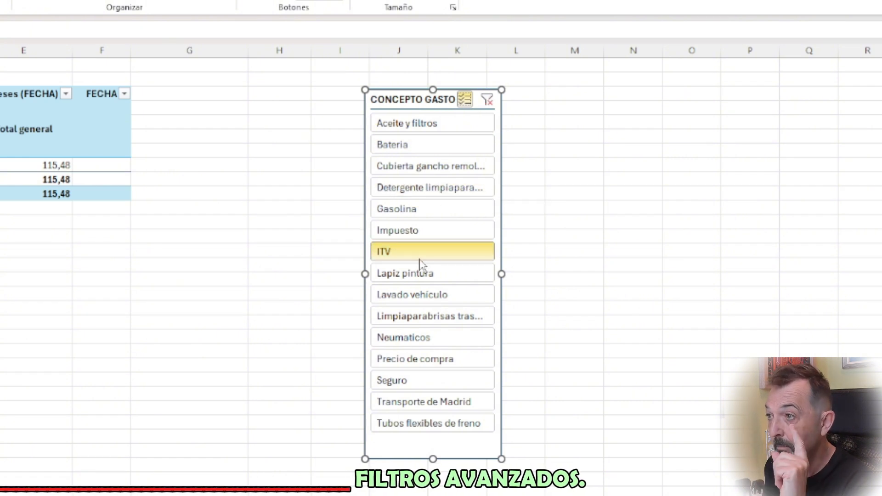
left_click(417, 211)
left_click(404, 230)
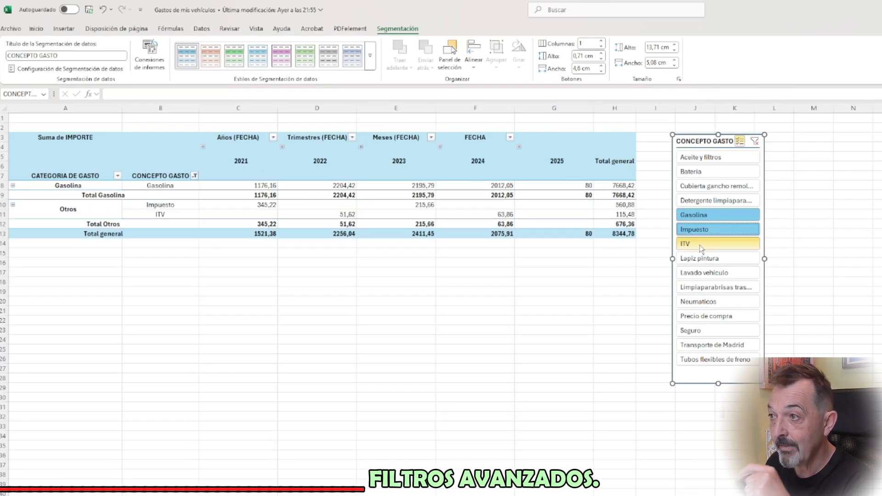
left_click(700, 247)
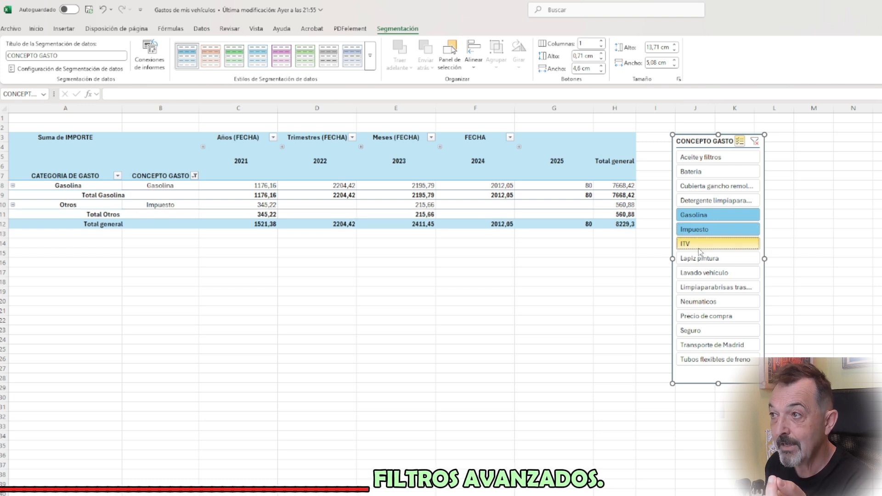
left_click(703, 273)
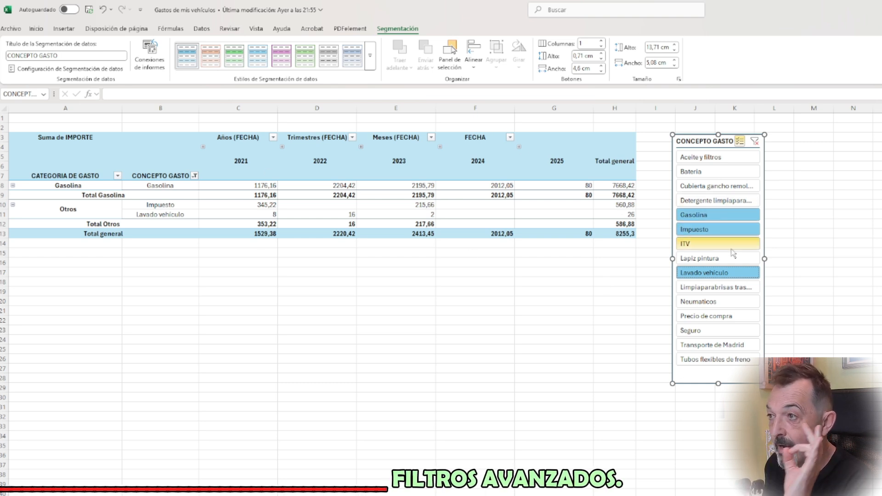
- Filter by ITV alone with multiple selection off, and clear the CONCEPTO GASTO slicer's filter
left_click(694, 240)
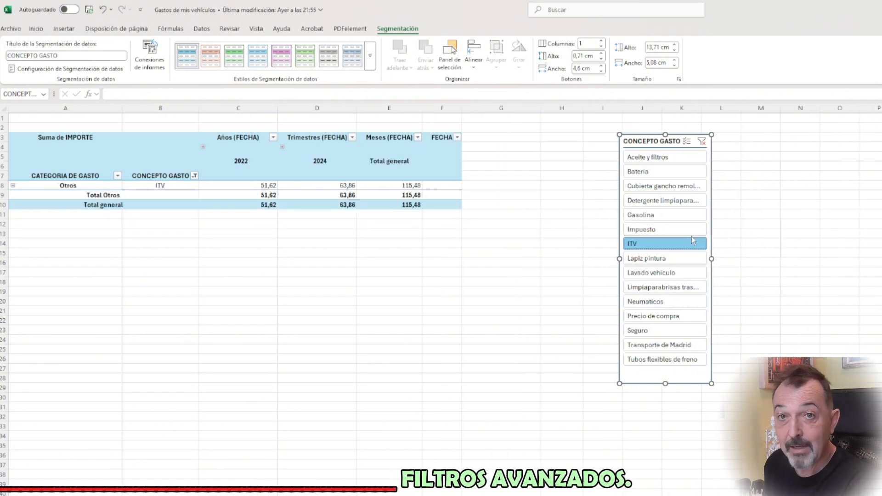
left_click(702, 142)
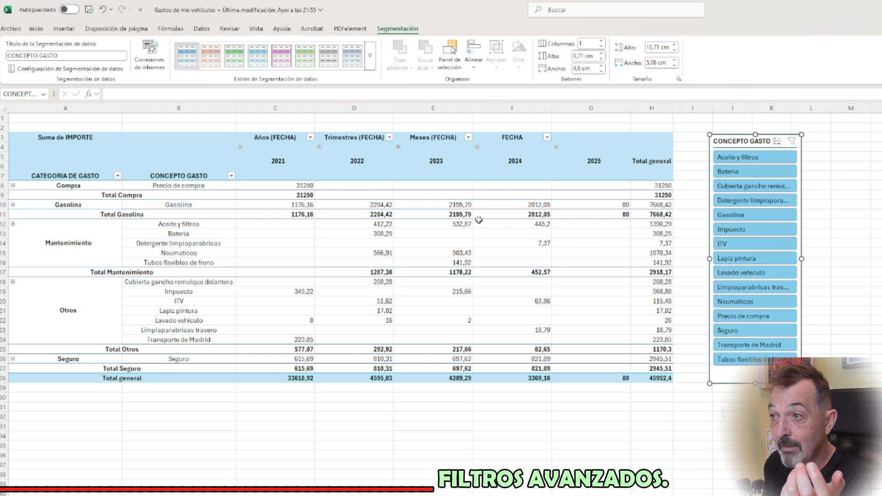
- Insert a timeline for FECHA and place it beside the CONCEPTO GASTO slicer, aligned with its upper edge
left_click(465, 225)
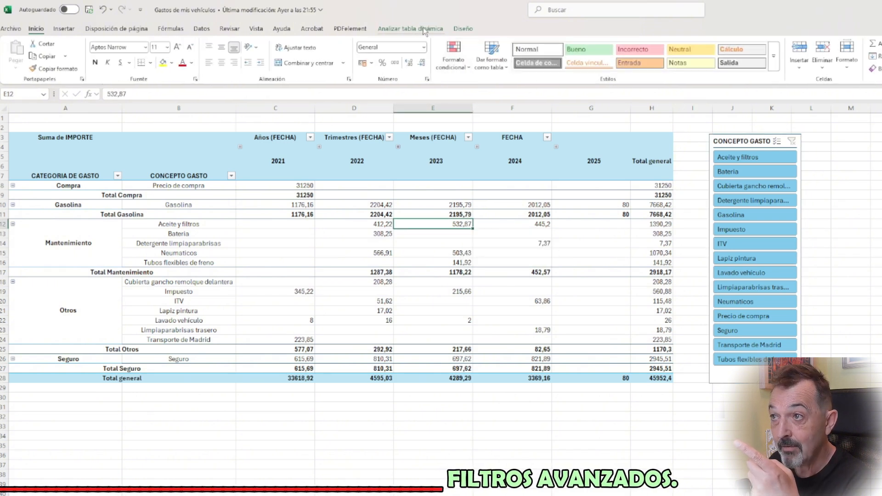
left_click(425, 29)
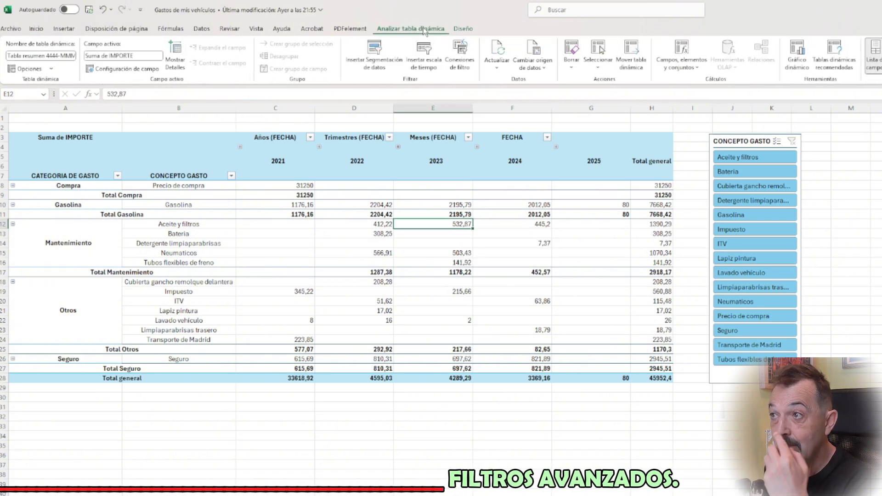
left_click(431, 60)
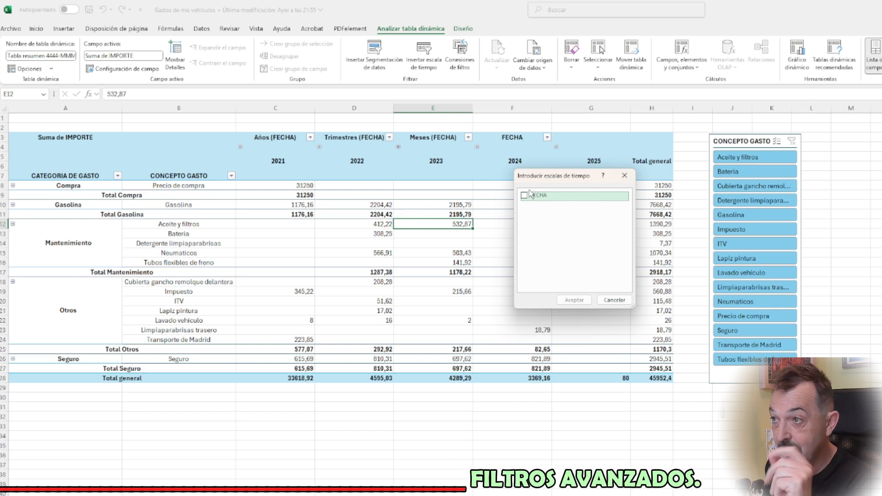
left_click(526, 194)
left_click(574, 300)
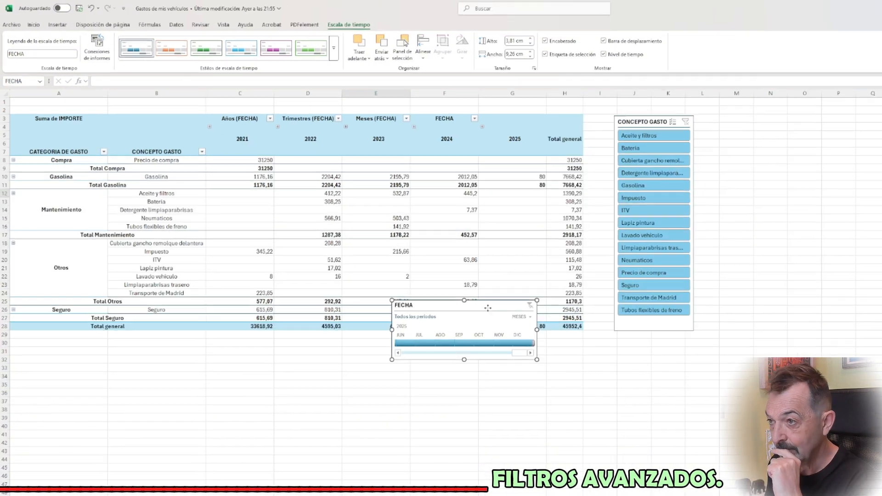
left_click_drag(564, 355, 766, 118)
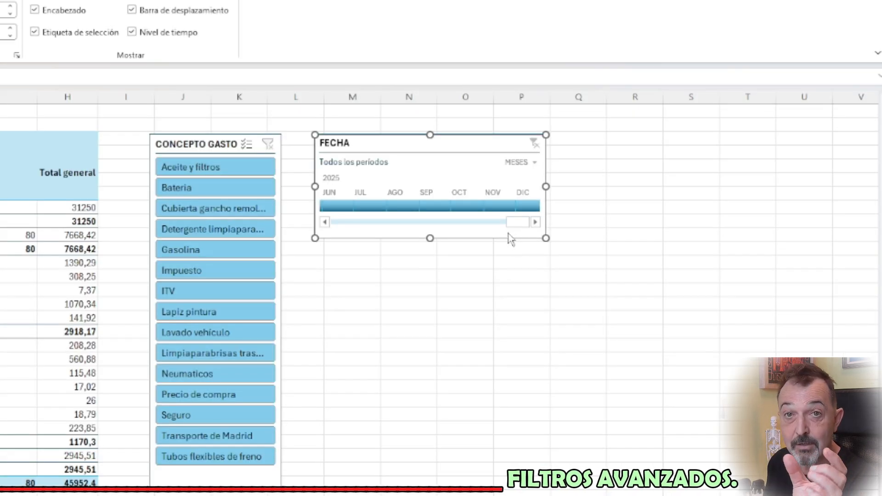
- Filter the pivot table to June 2022 with the FECHA timeline, combining it with Aceite y filtros and after that Gasolina in the slicer
left_click(325, 223)
left_click(325, 222)
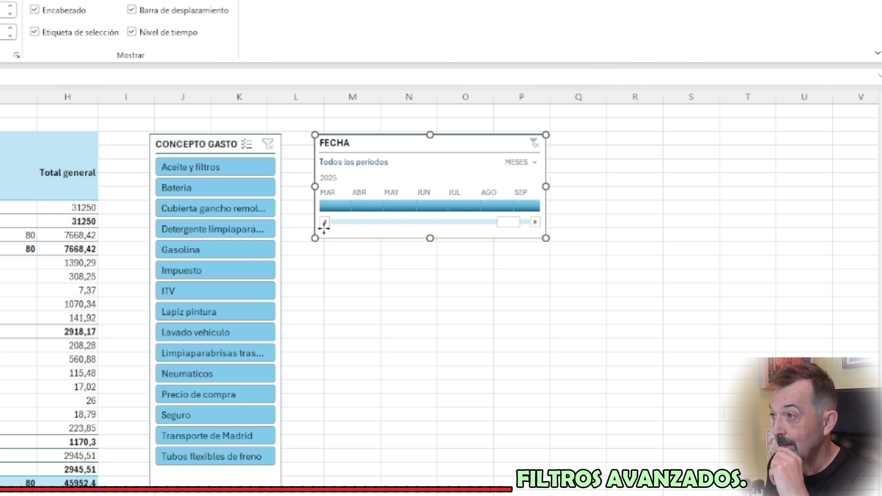
left_click(326, 223)
left_click(325, 224)
left_click(325, 224)
left_click(325, 223)
left_click(326, 223)
left_click(325, 223)
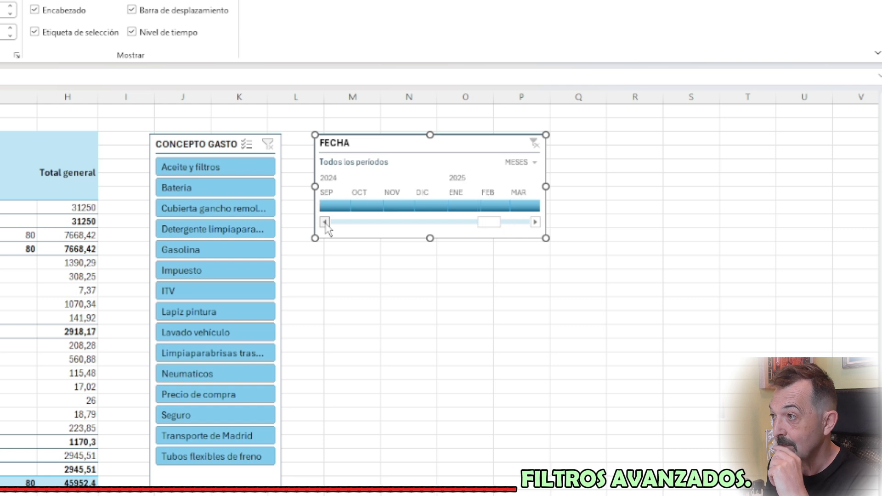
left_click(325, 223)
left_click_drag(494, 228, 388, 242)
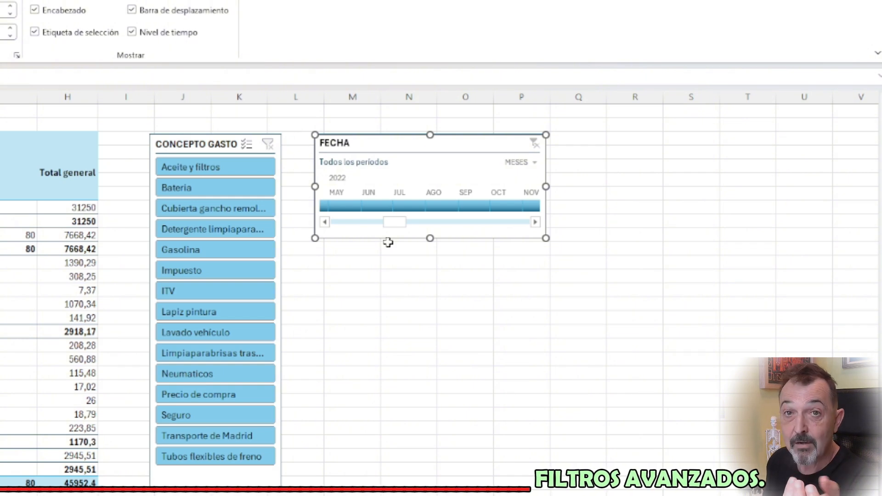
left_click(374, 206)
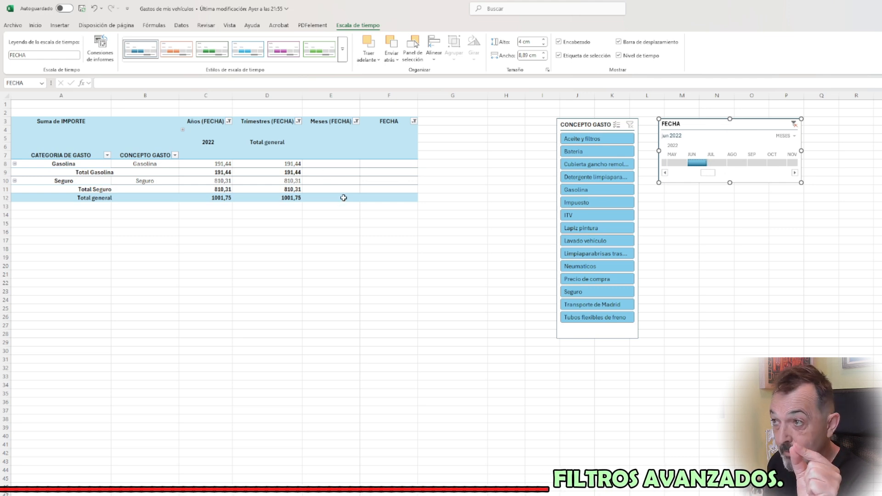
left_click(580, 140)
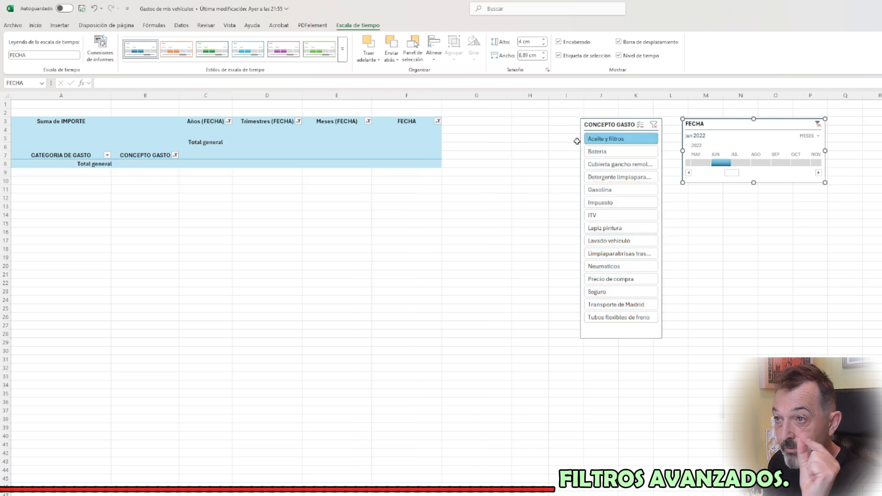
left_click(603, 192)
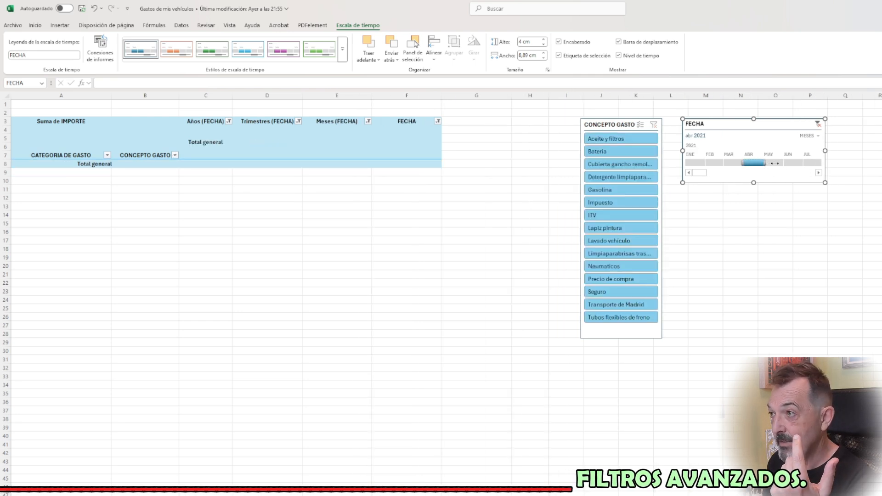
- Widen the FECHA timeline's selected period from April 2021 to cover February through July 2021
left_click_drag(775, 163, 822, 164)
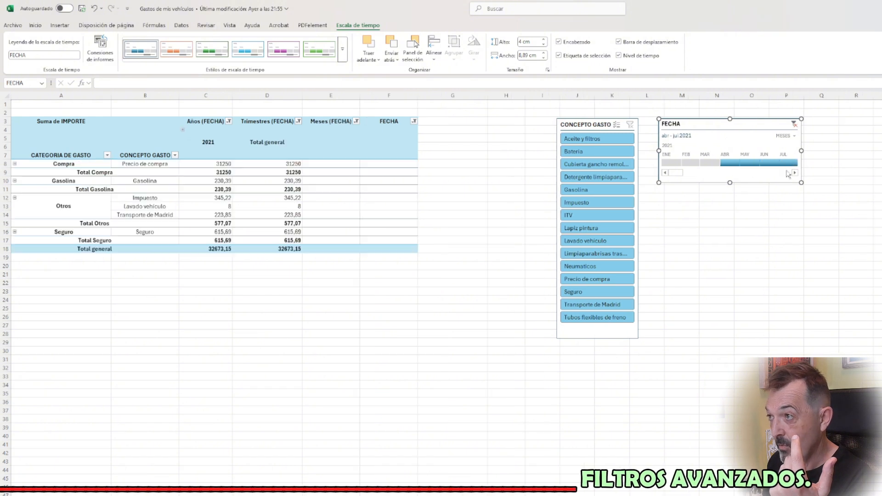
left_click_drag(720, 163, 680, 163)
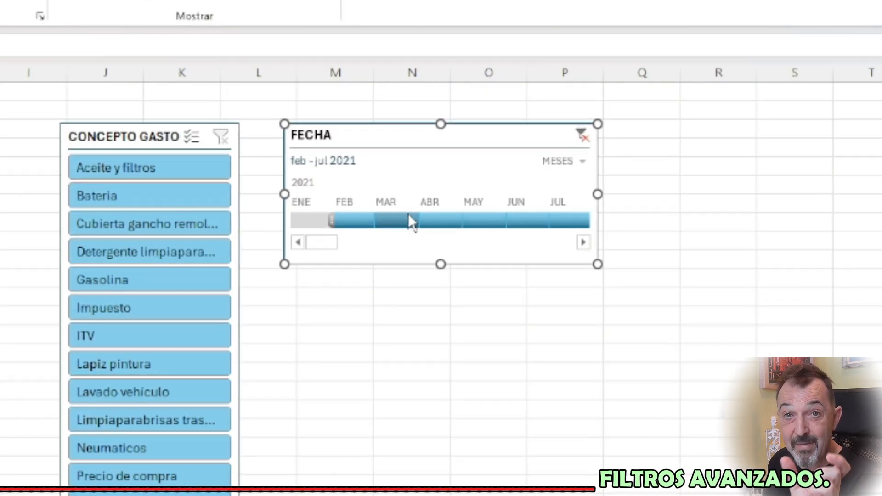
- Switch the FECHA timeline's time level to TRIMESTRES, to DÍAS and finally to AÑOS
left_click(582, 165)
left_click(605, 212)
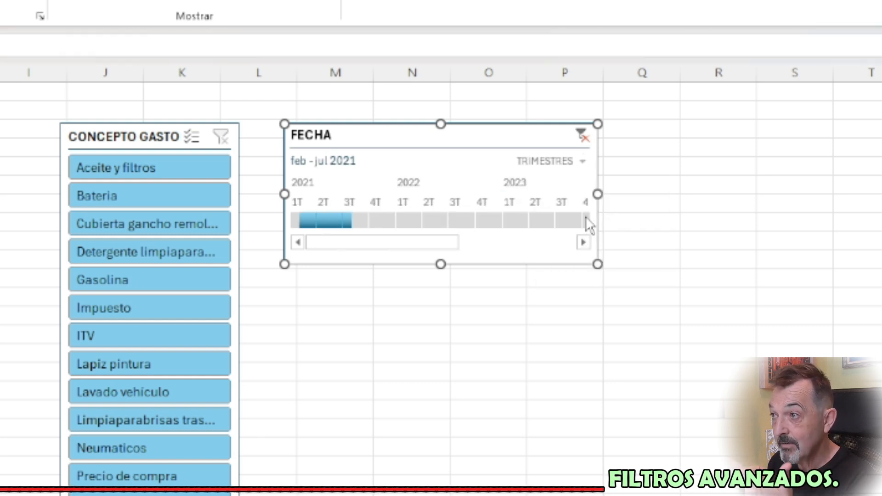
left_click(582, 160)
left_click(576, 265)
left_click(569, 161)
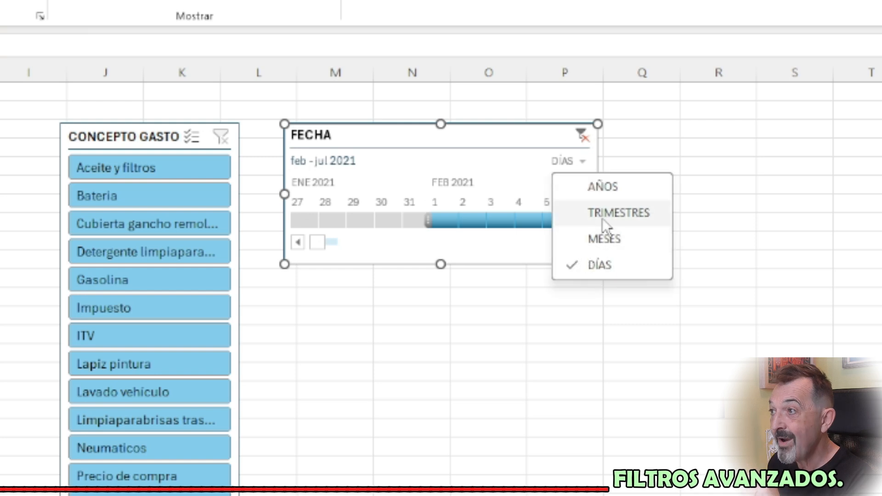
left_click(601, 185)
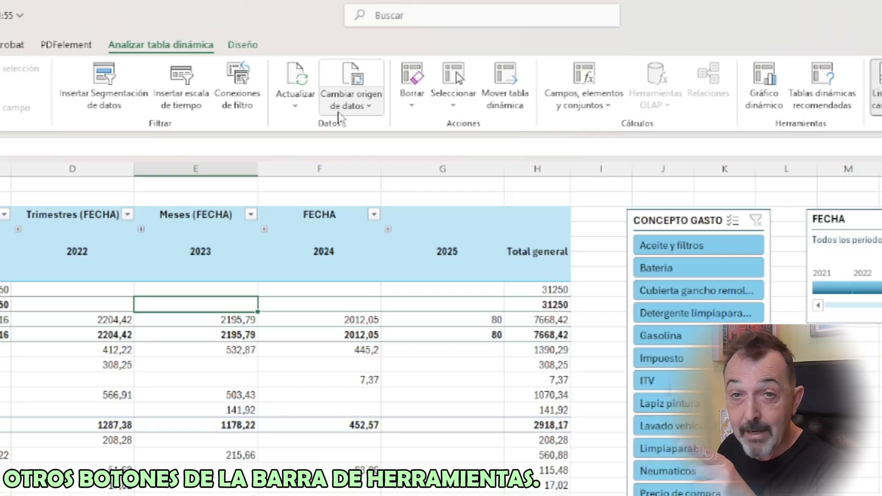
- Open the pivot table's data source settings to review the source range
left_click(360, 111)
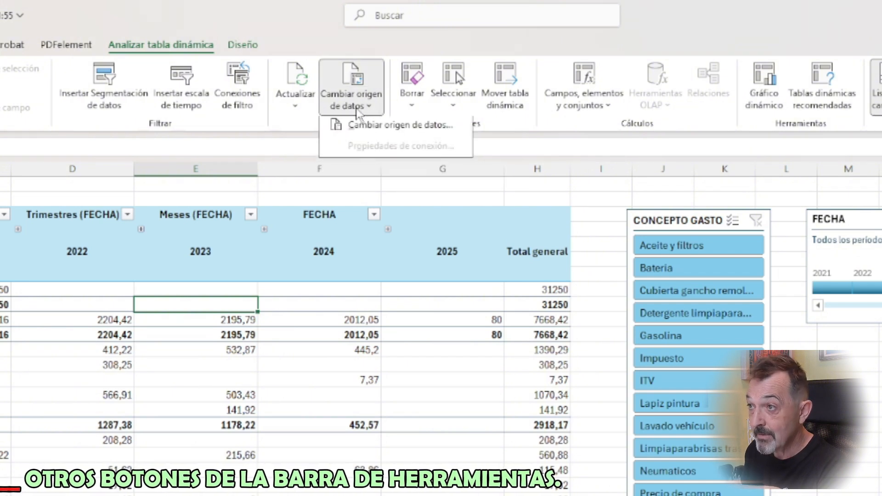
left_click(373, 129)
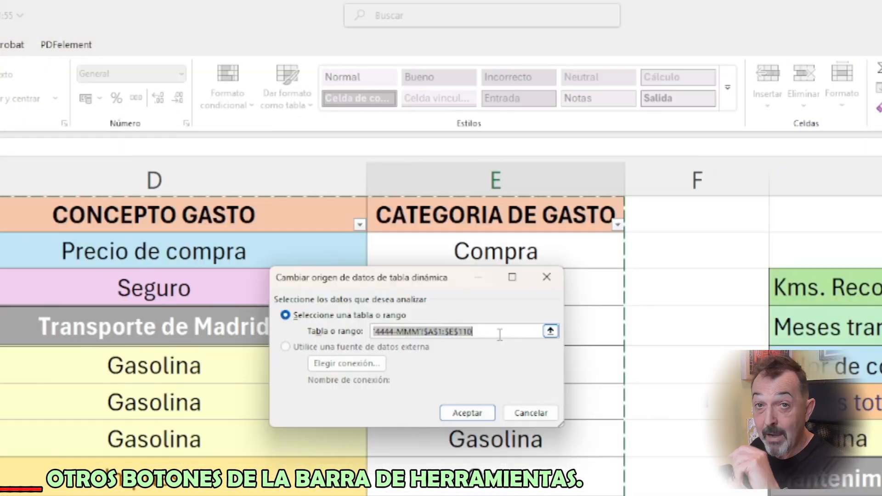
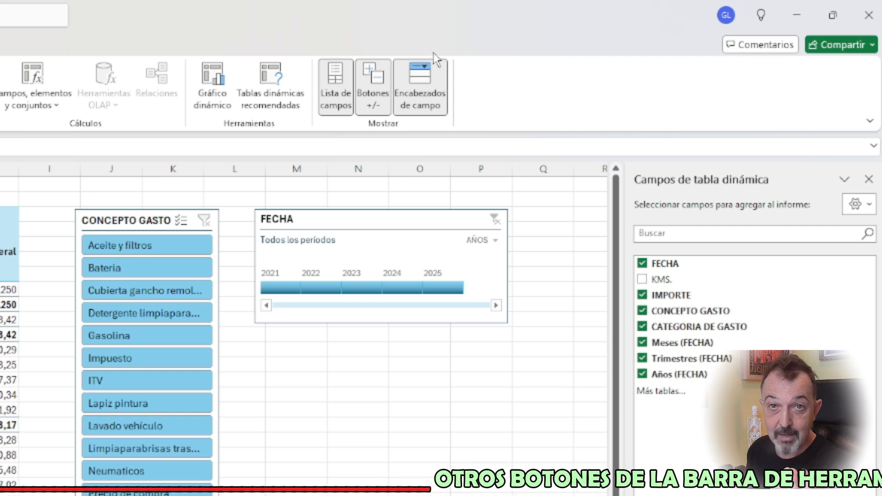
- Hide and restore the field list and the field headers, and show the pivot table's expand/collapse buttons again
left_click(342, 97)
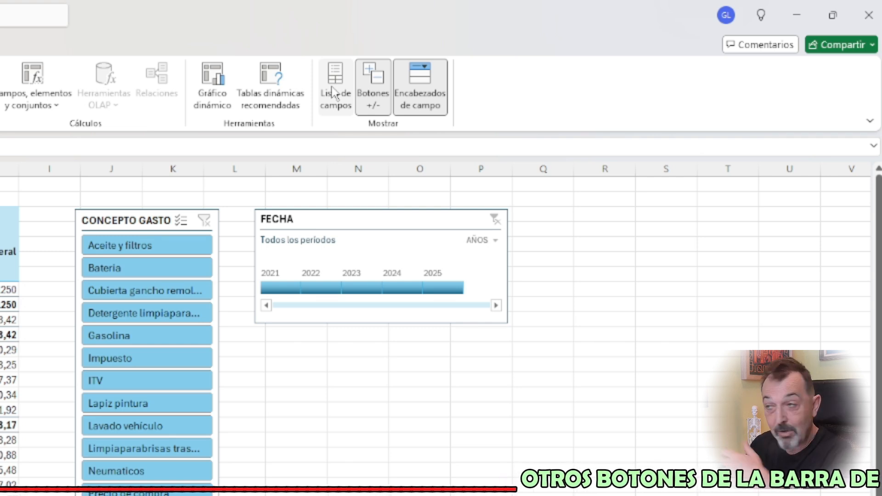
left_click(335, 95)
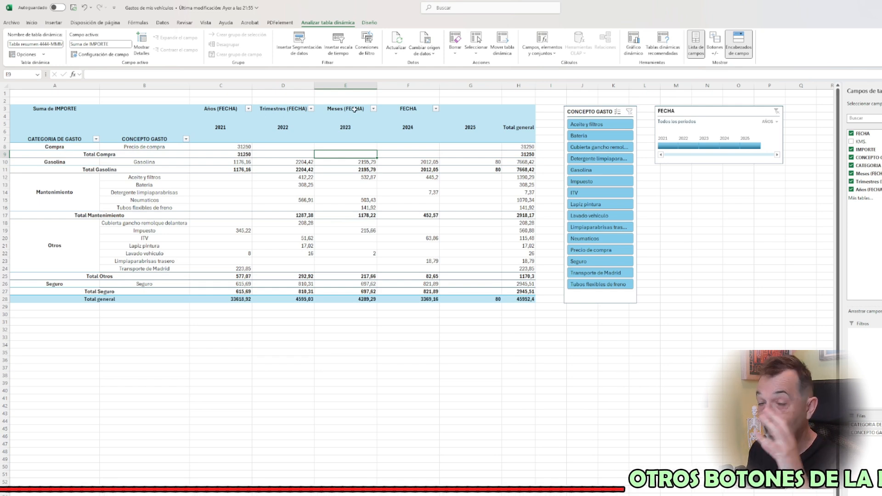
left_click(715, 42)
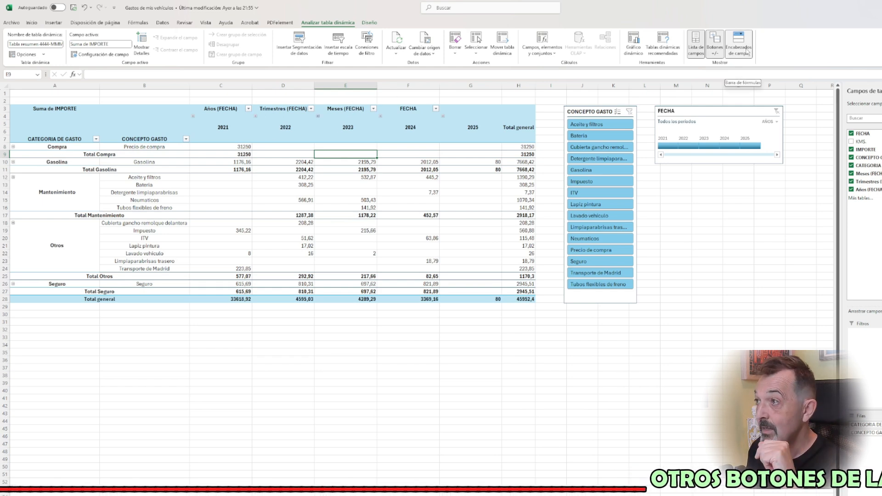
left_click(745, 51)
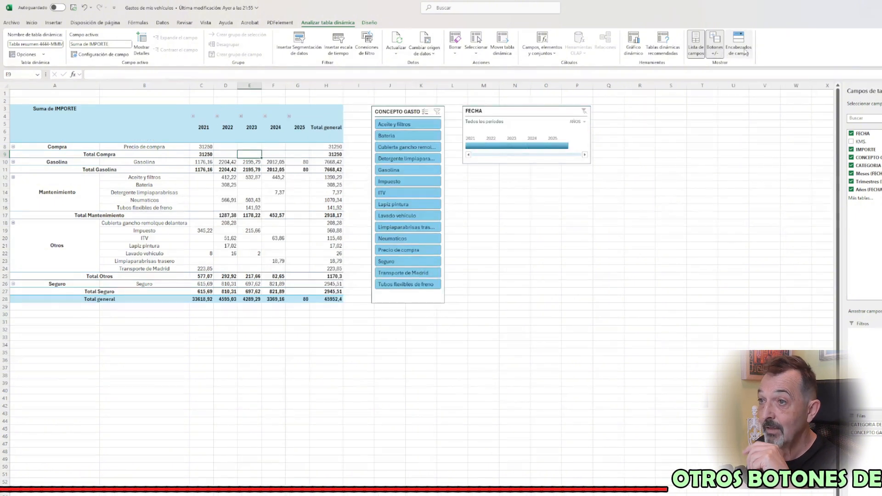
left_click(745, 51)
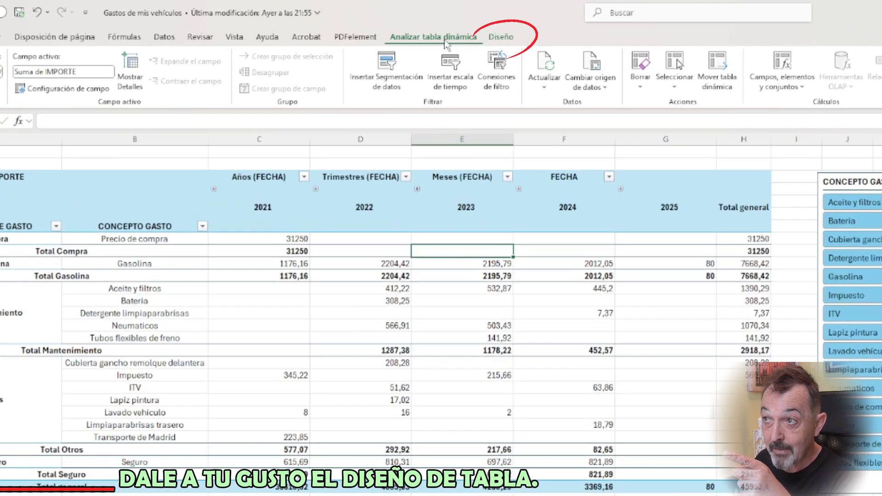
- Change the pivot table's design so that no subtotals are shown
left_click(504, 42)
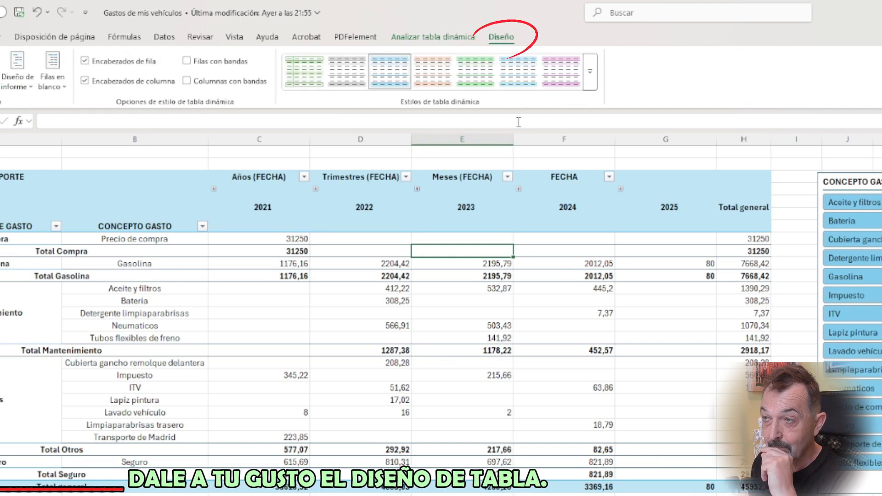
left_click(32, 85)
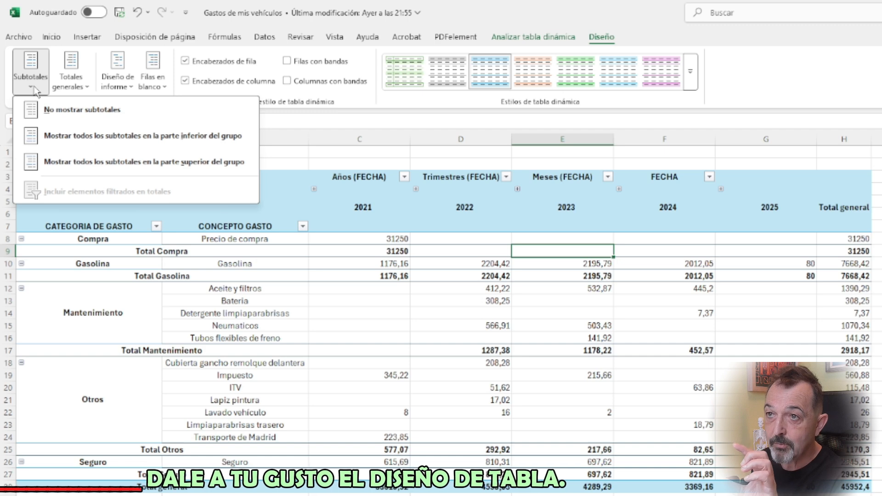
left_click(63, 110)
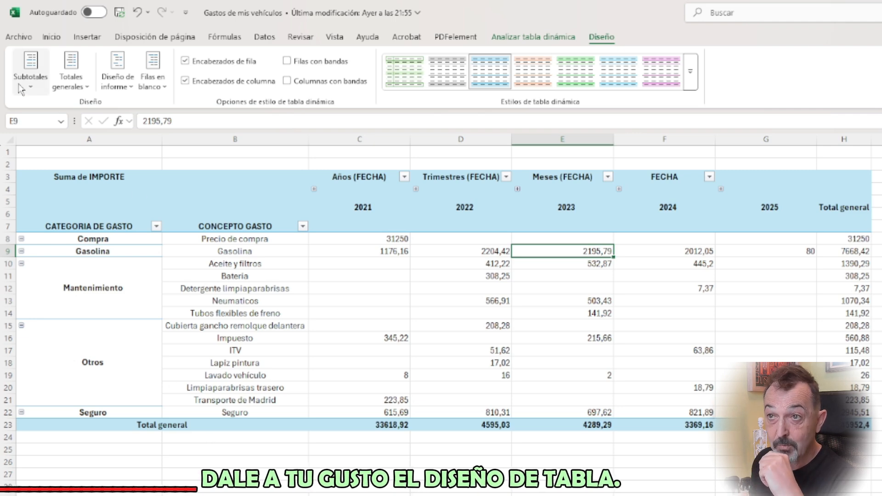
- Show all subtotals at the top of each group, and turn grand totals off and back on for rows and columns
left_click(28, 78)
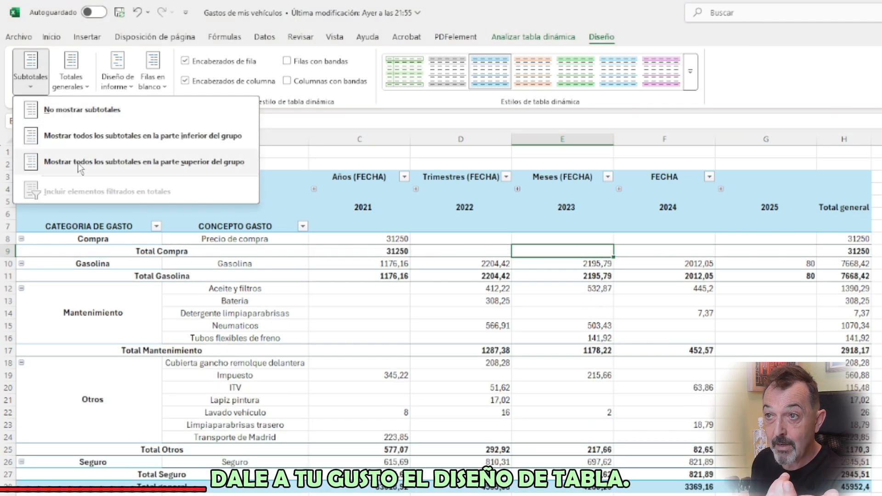
left_click(79, 163)
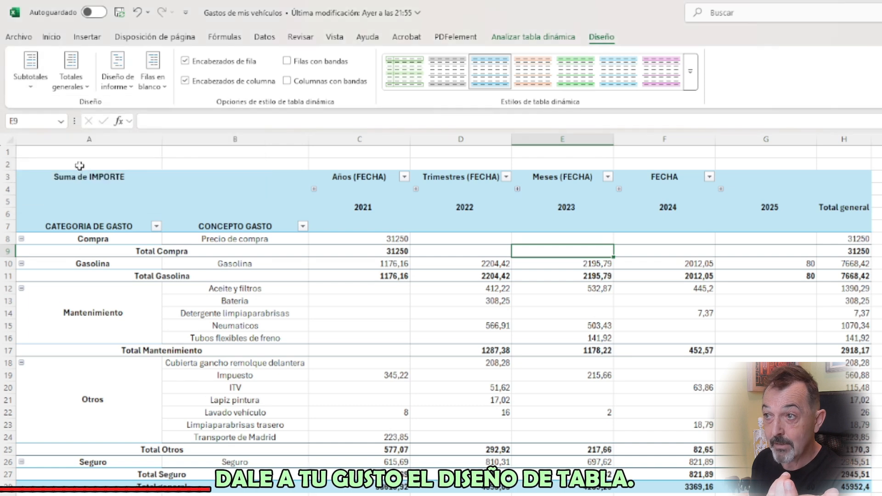
left_click(83, 90)
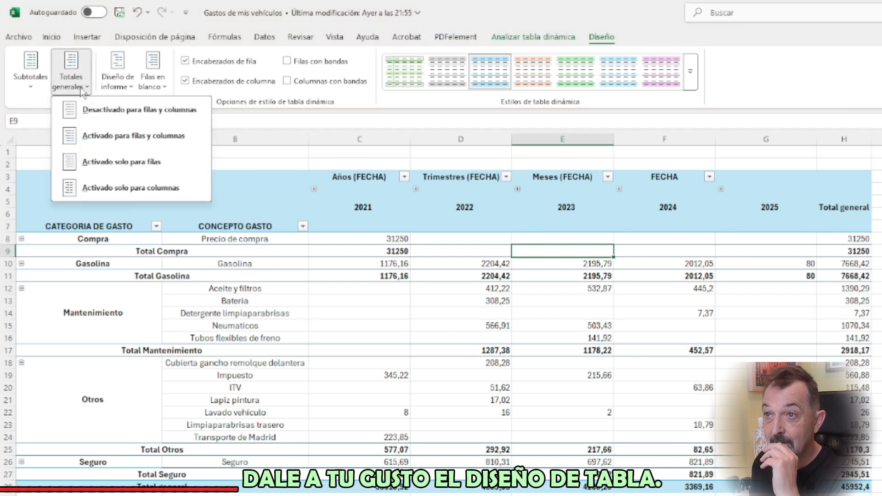
left_click(97, 113)
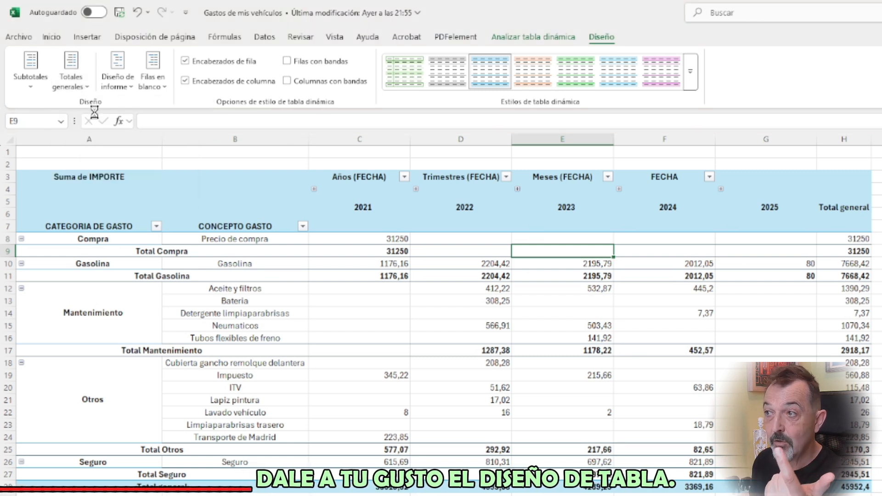
left_click(87, 86)
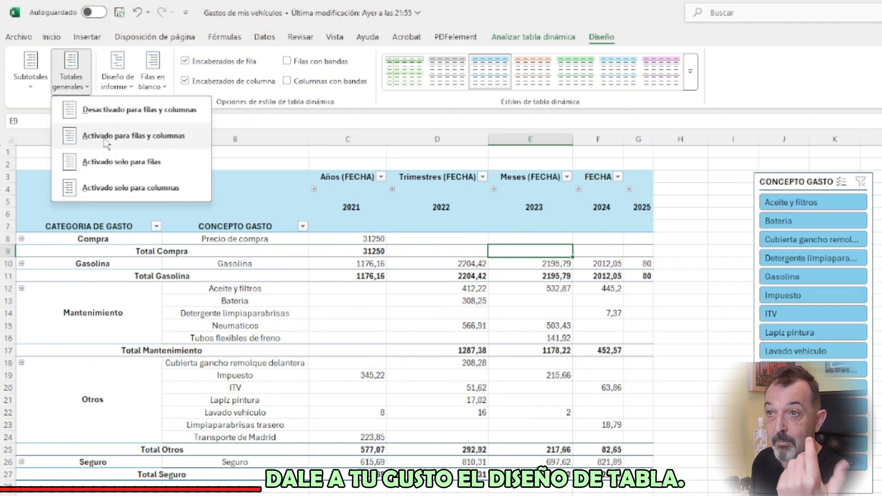
left_click(106, 142)
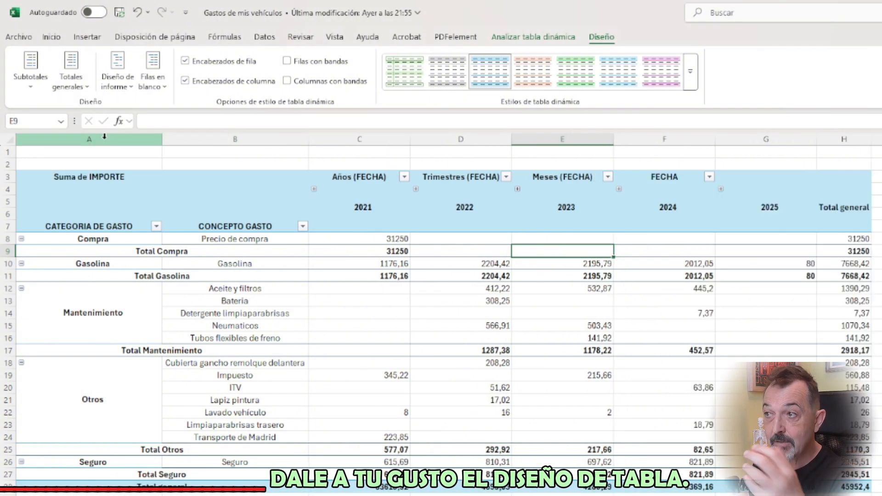
- Switch the pivot table's grand totals to rows only, columns only, off, and finally back to rows and columns
left_click(85, 85)
left_click(112, 161)
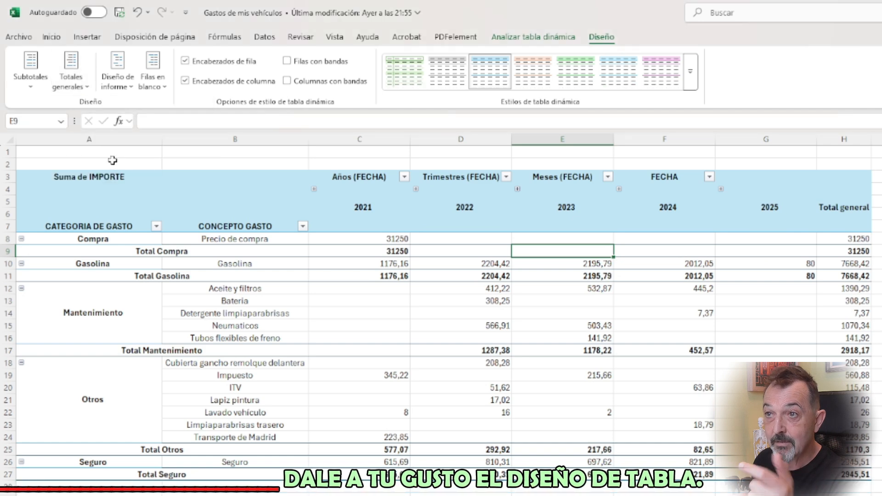
left_click(71, 81)
left_click(125, 186)
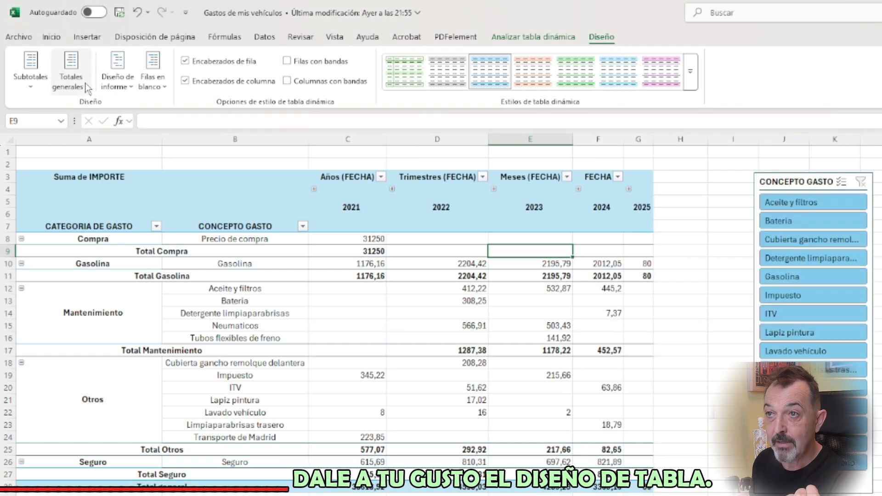
left_click(72, 73)
left_click(117, 114)
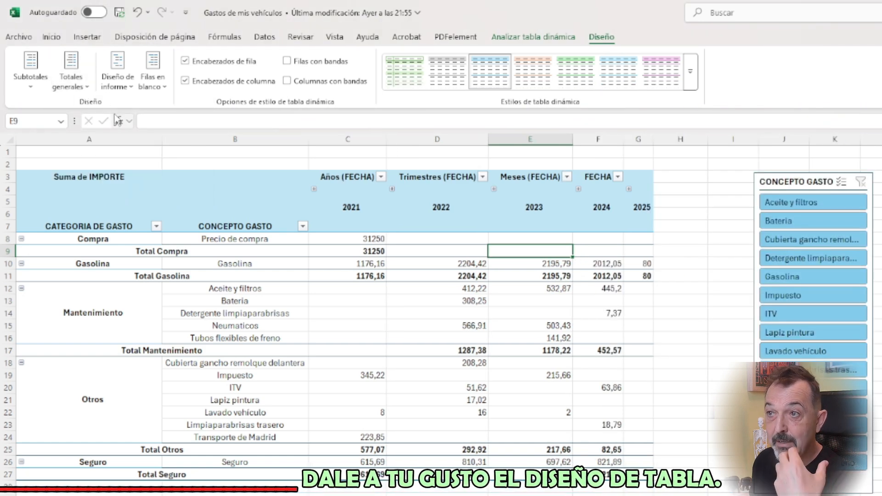
left_click(71, 80)
left_click(117, 138)
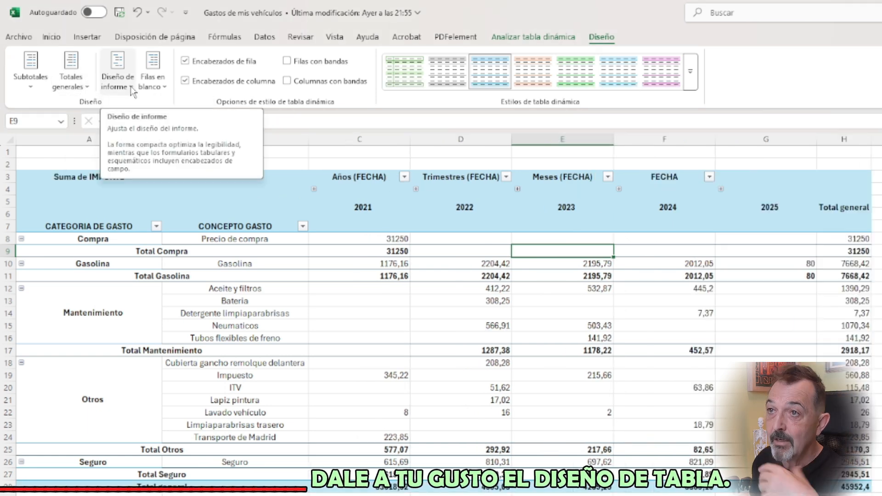
- Try the compact and outline report layouts on the pivot table, and return it to the tabular form
left_click(131, 87)
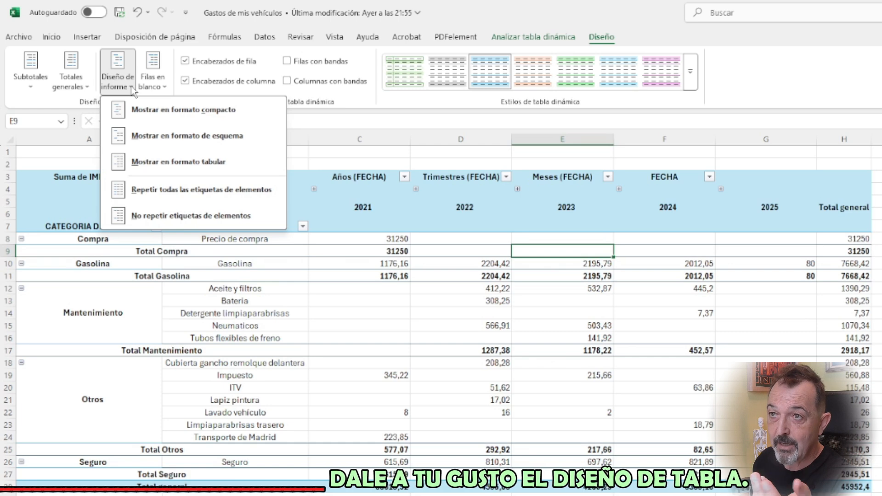
left_click(154, 110)
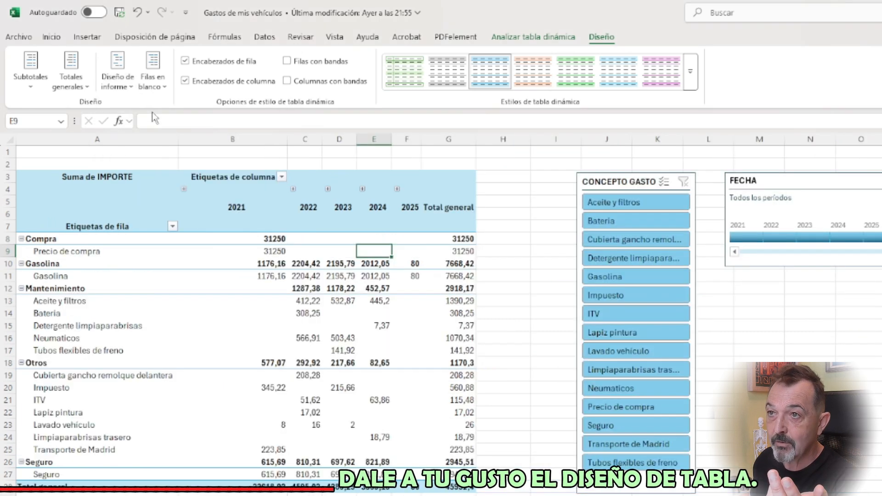
left_click(131, 87)
left_click(164, 136)
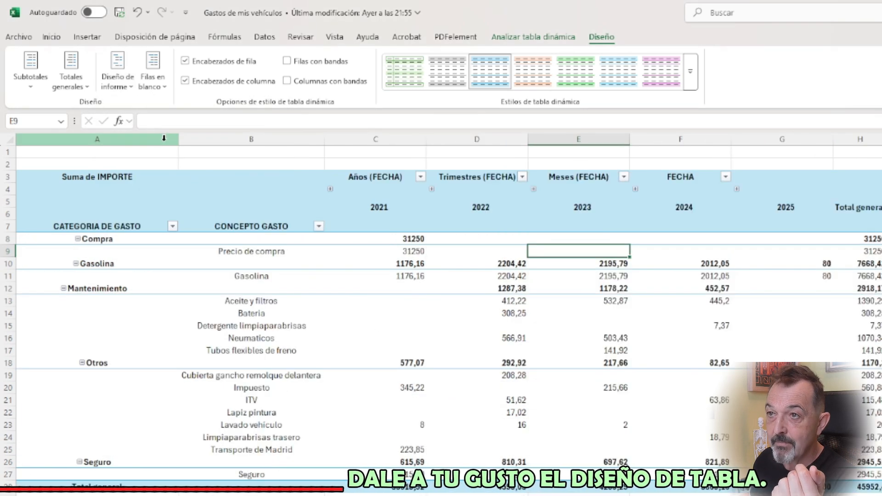
left_click(131, 87)
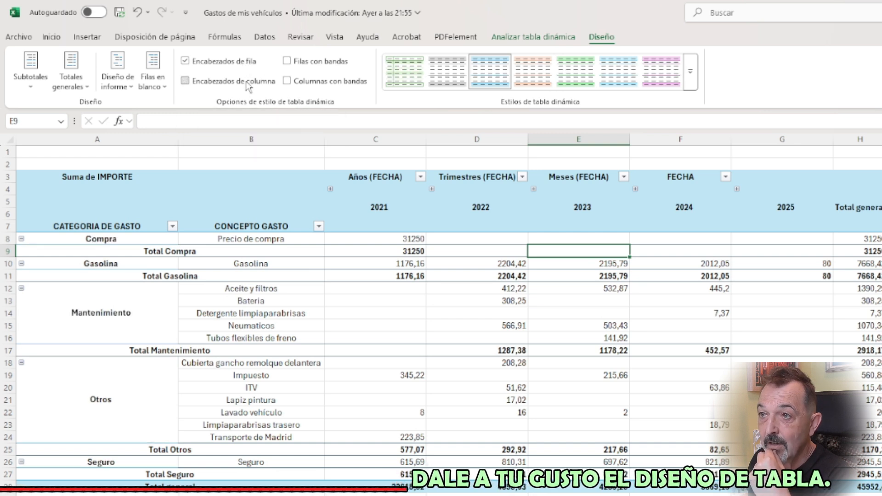
- Turn the column headers style option off and back on, and turn banded rows and banded columns on and off again
left_click(246, 84)
left_click(248, 85)
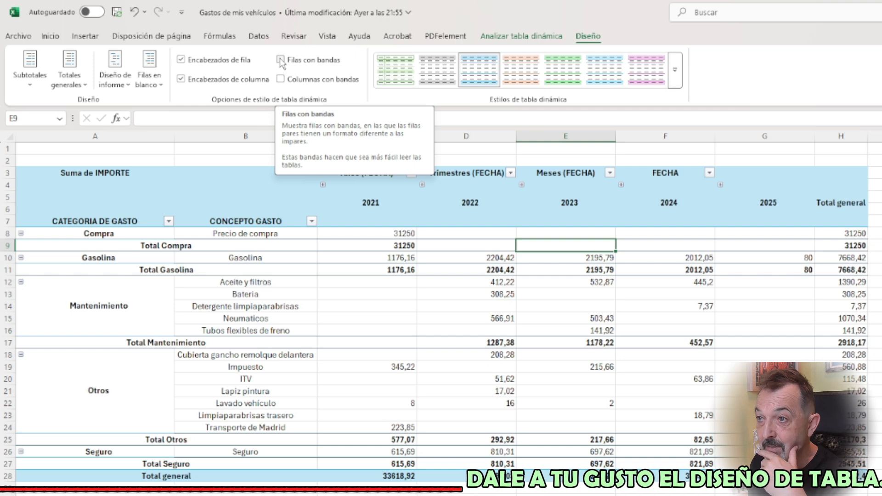
left_click(280, 59)
left_click(281, 59)
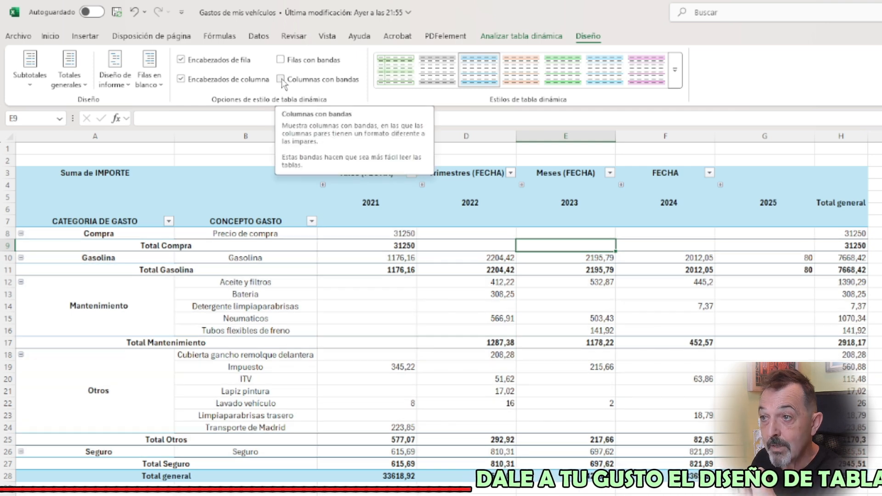
left_click(284, 84)
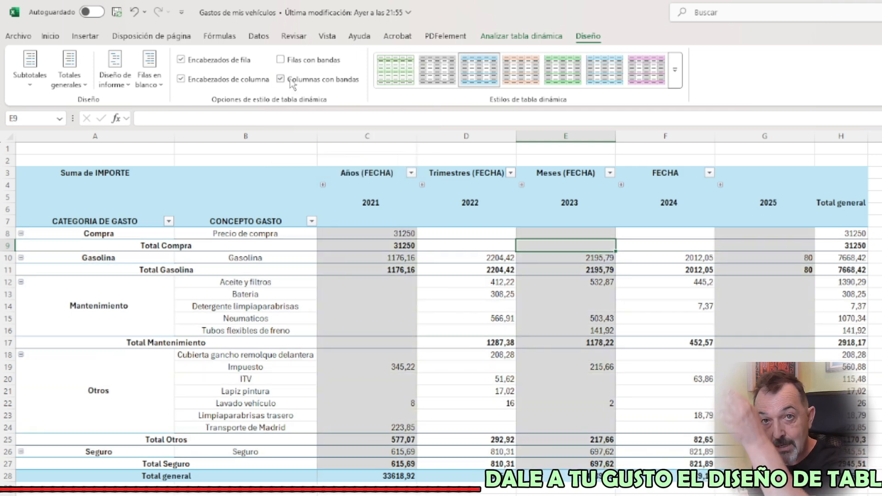
left_click(295, 81)
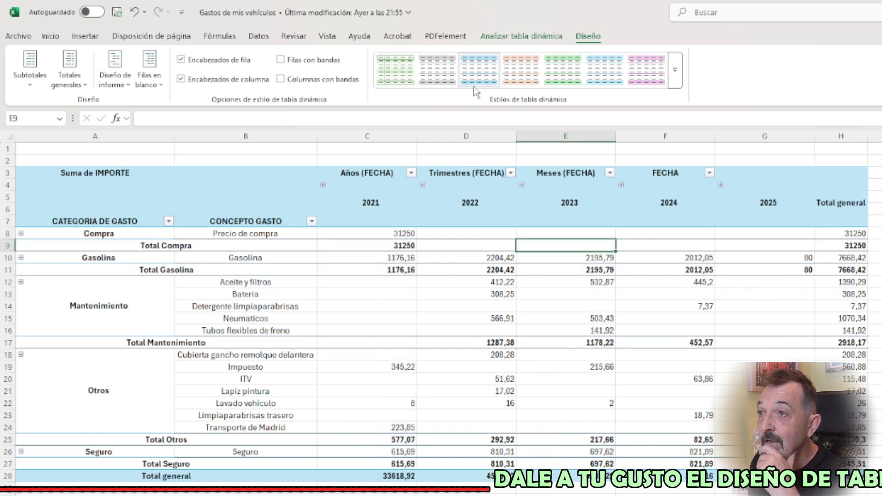
- Try the orange, green and purple medium styles and a light orange one, and undo back to the light blue style with banded columns
left_click(675, 79)
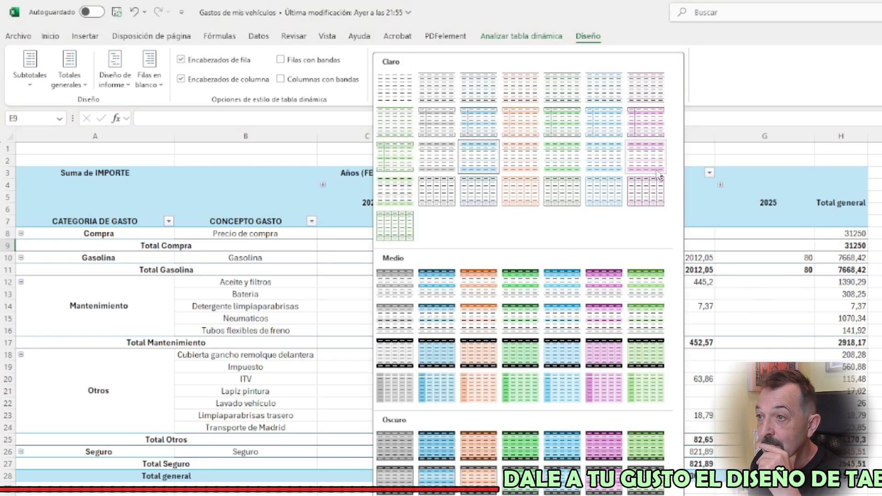
left_click(500, 288)
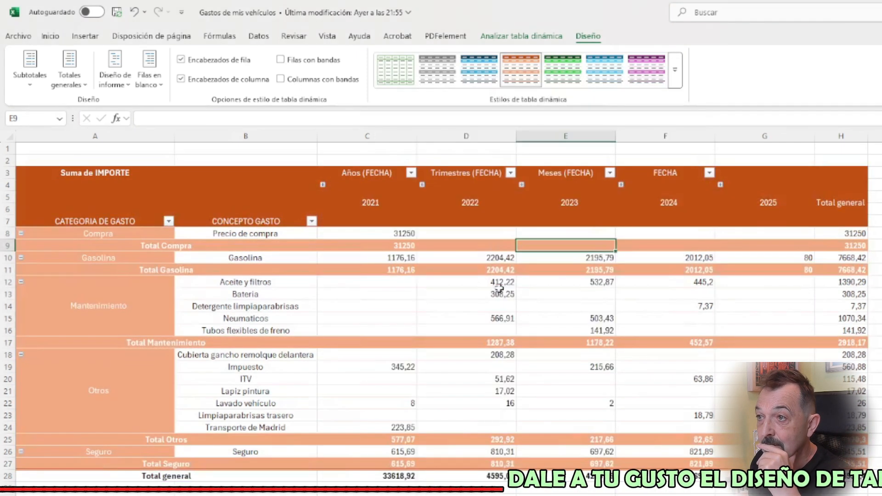
left_click(563, 71)
left_click(646, 72)
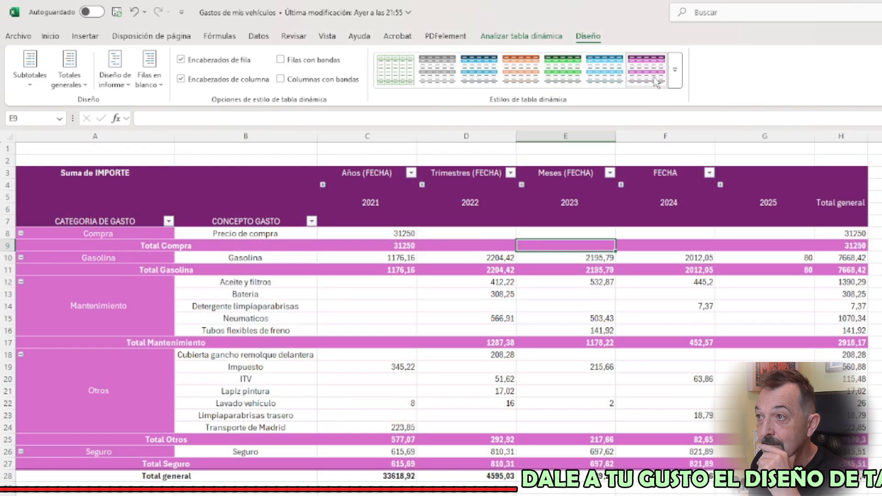
left_click(675, 74)
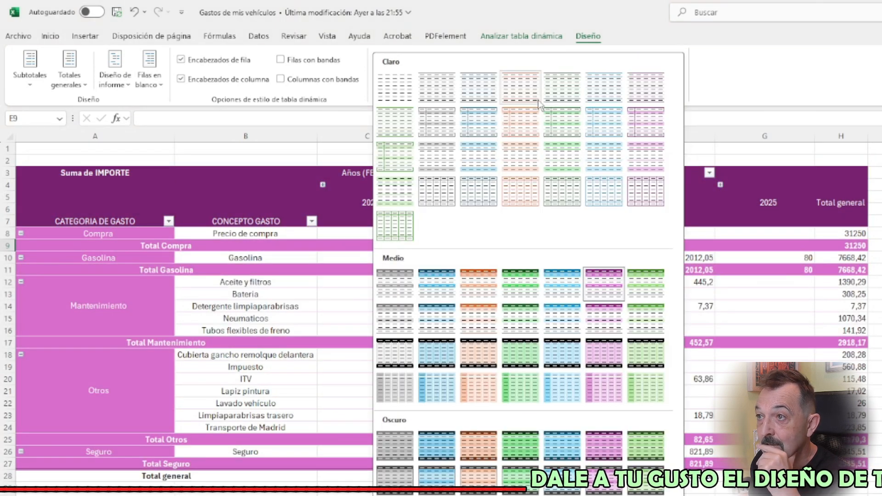
left_click(520, 90)
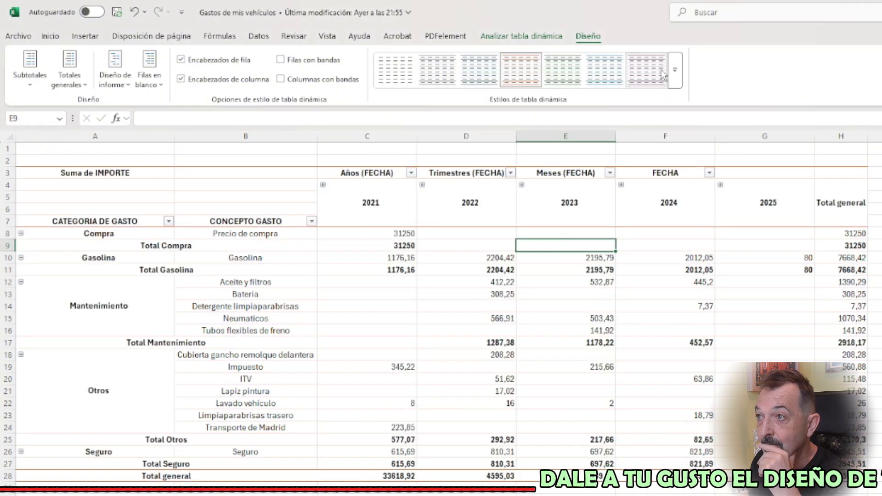
left_click(133, 13)
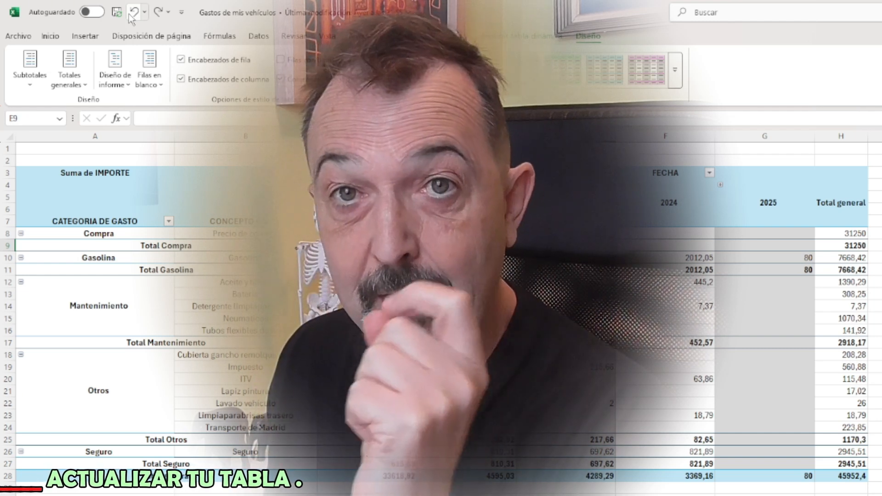
- Refresh the pivot table from a value cell inside it so that it reloads the source data
left_click(523, 36)
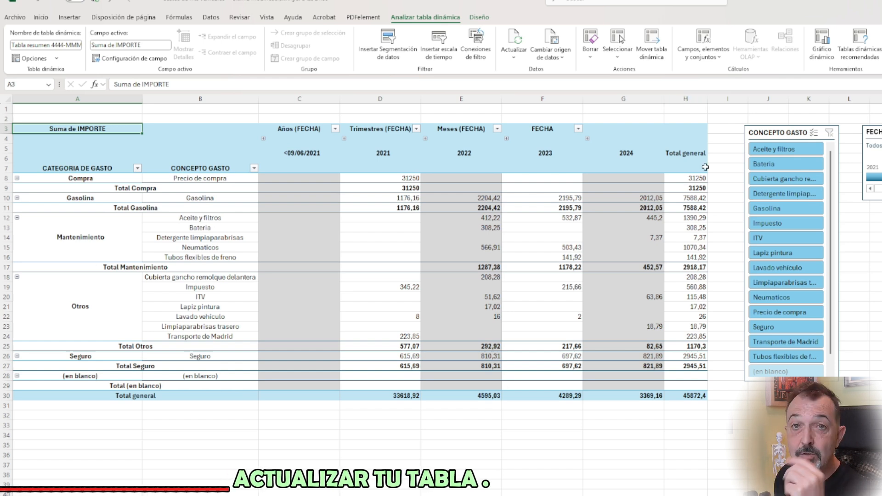
left_click(465, 239)
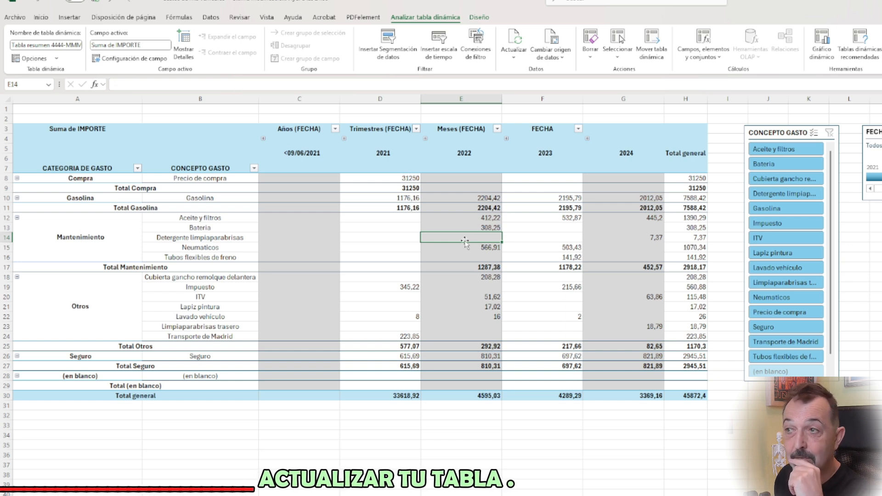
right_click(465, 240)
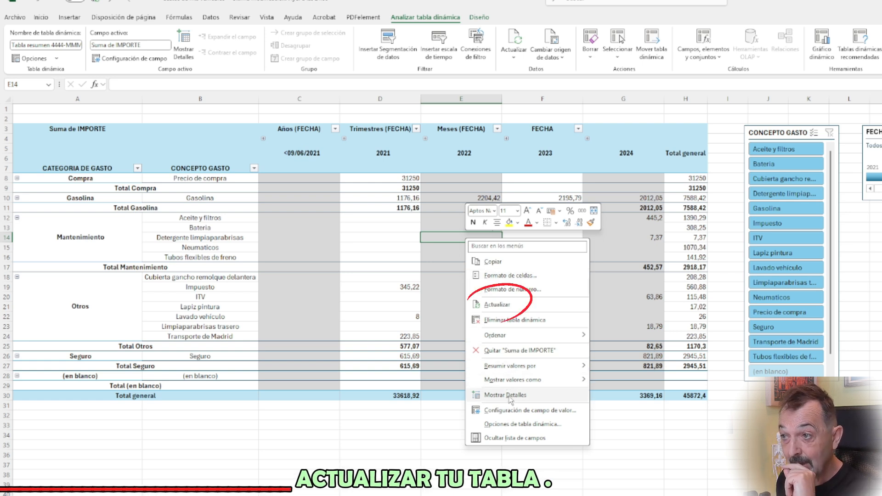
left_click(503, 306)
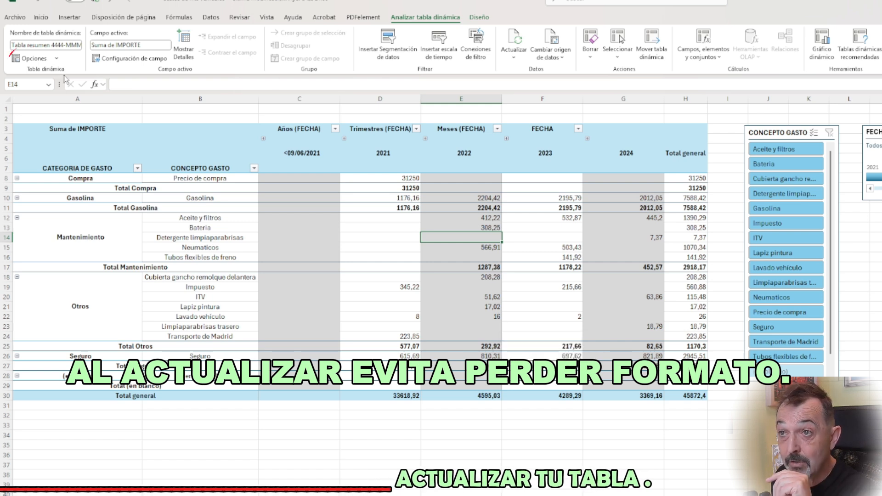
- In the pivot table options, turn "Mantener el formato de la celda al actualizar" off and back on, and accept the settings
left_click(56, 58)
left_click(33, 67)
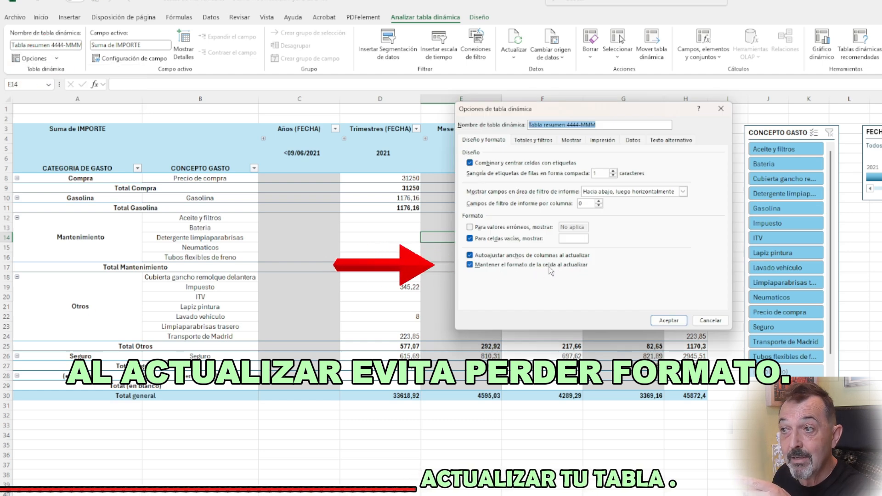
left_click(471, 265)
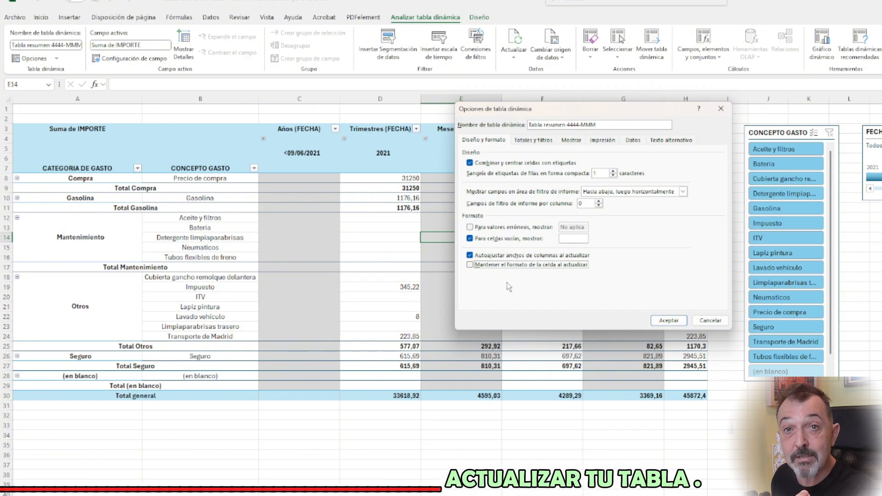
left_click(470, 265)
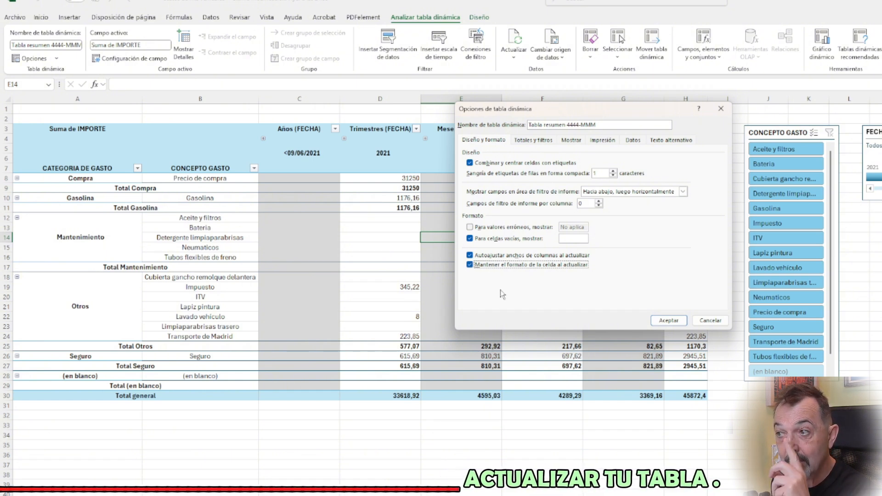
left_click(669, 321)
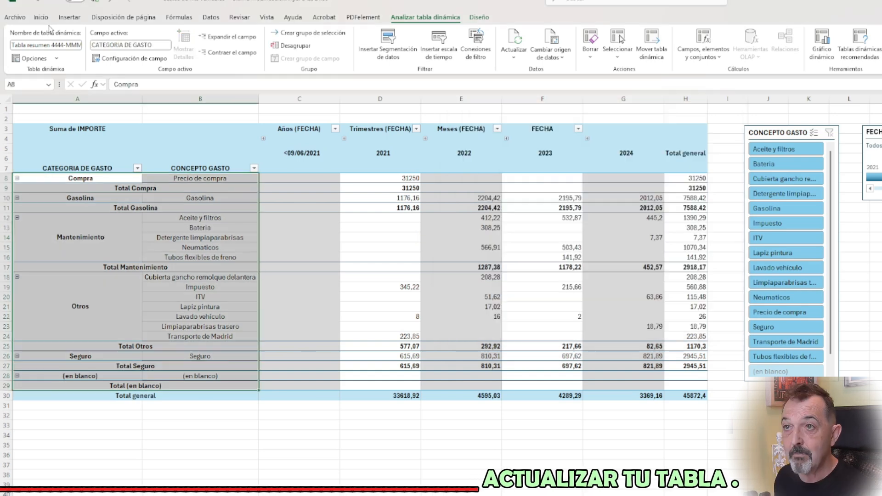
- Apply the Entrada cell style to the pivot table's row labels in A8:B29
left_click(41, 18)
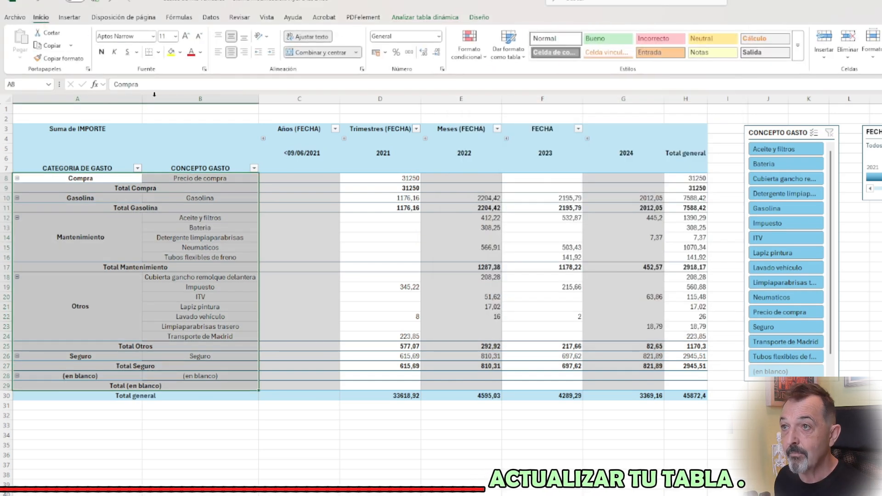
left_click(661, 53)
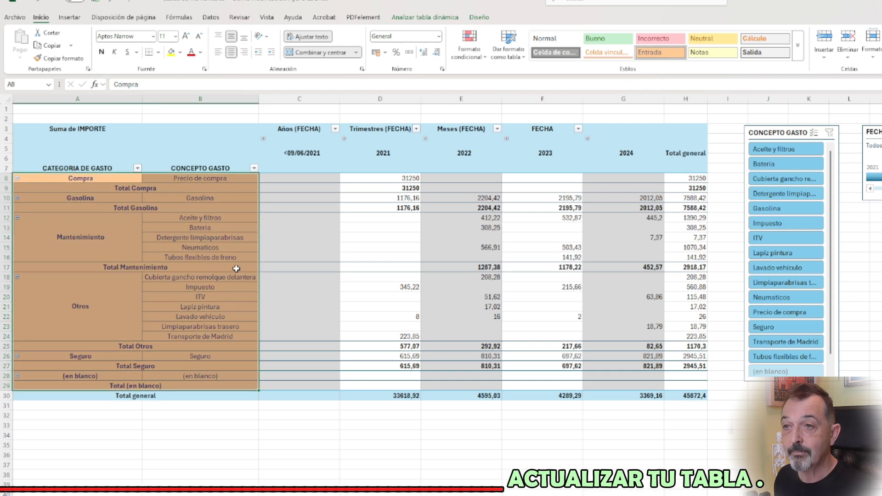
- Turn off "Mantener el formato de la celda al actualizar" in the pivot table options, accept, and refresh the table from a value cell
left_click(426, 17)
left_click(57, 58)
left_click(26, 72)
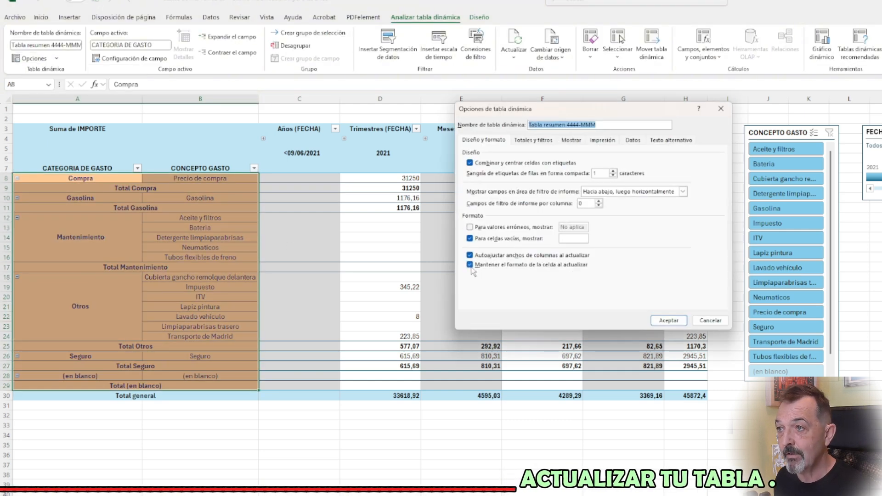
left_click(470, 264)
left_click(669, 320)
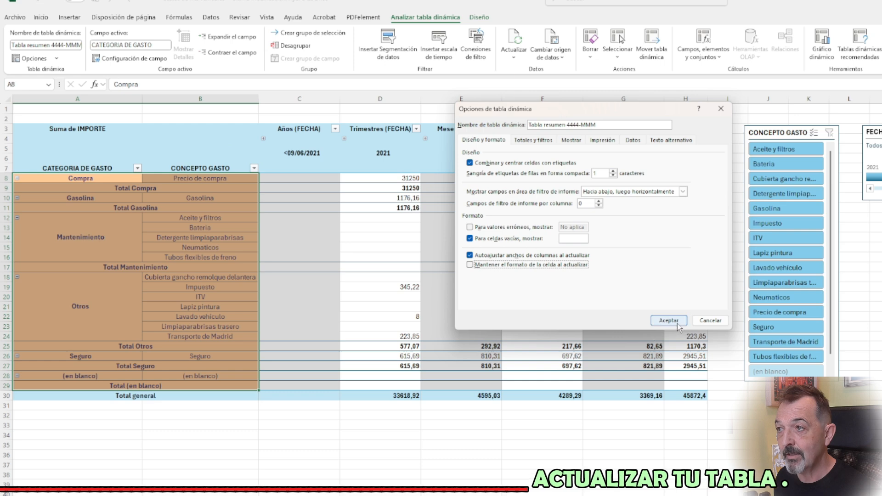
right_click(372, 229)
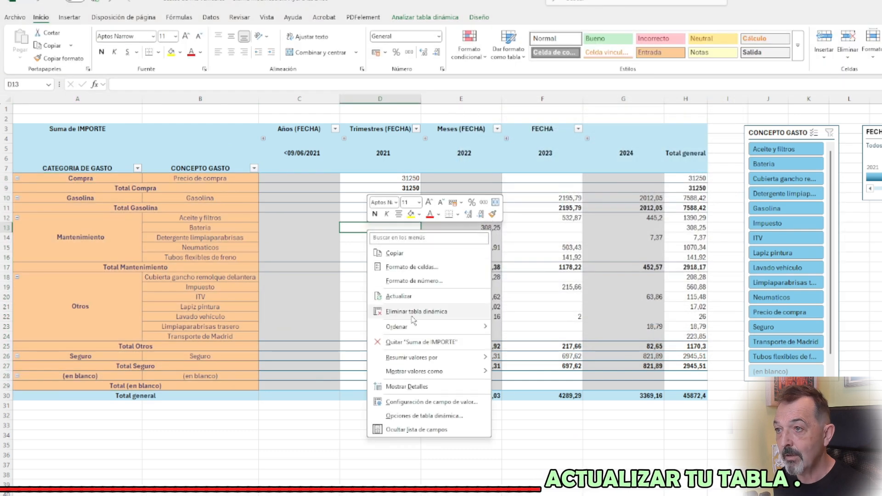
left_click(416, 297)
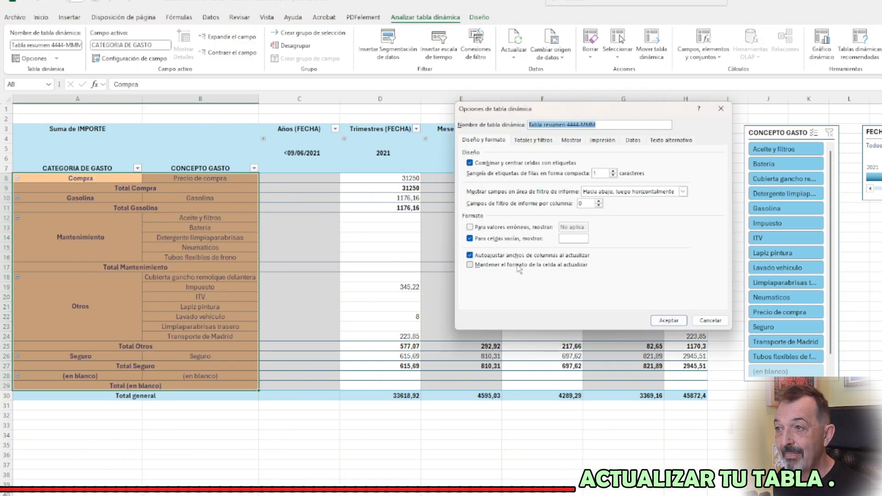
- Turn "Mantener el formato de la celda al actualizar" back on, accept the options, and refresh the pivot table from a value cell
left_click(518, 265)
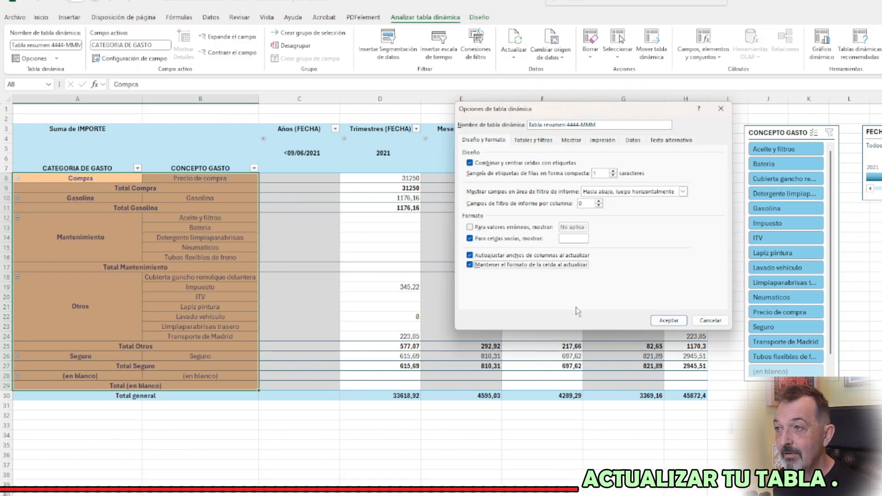
left_click(665, 321)
left_click(380, 247)
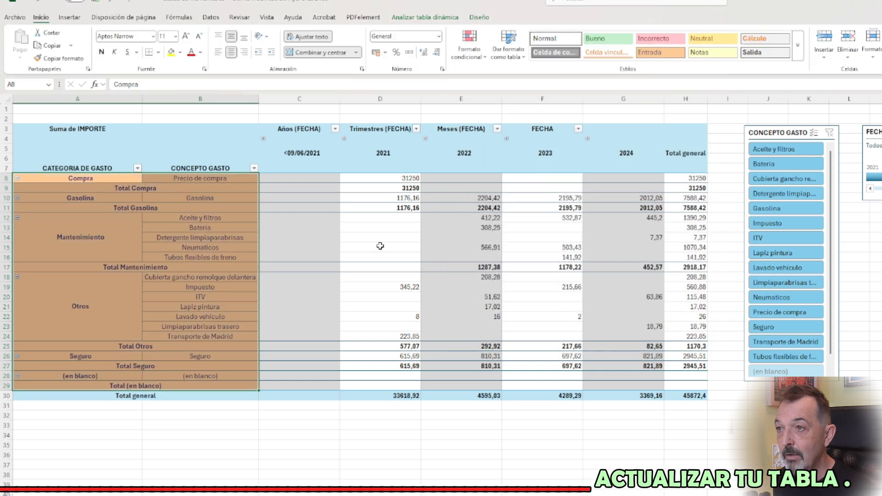
right_click(382, 252)
left_click(413, 312)
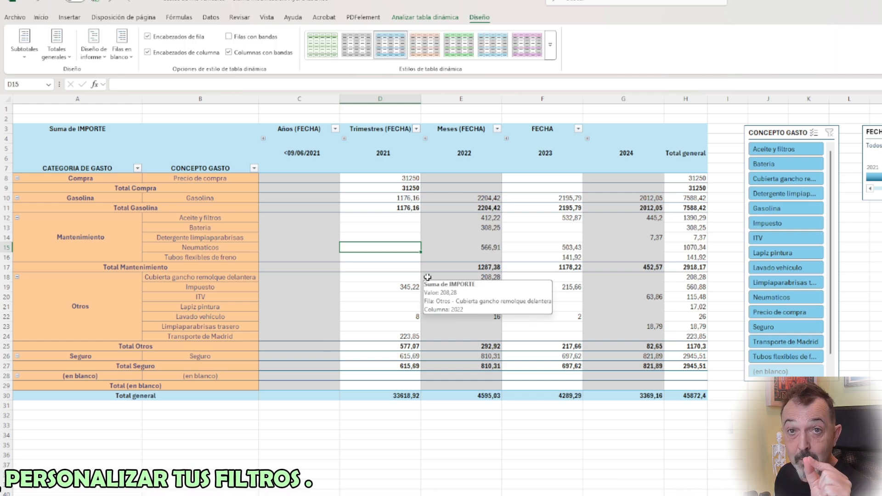
- Change the title of the CONCEPTO GASTO slicer to FILTRO GASTO and open its slicer settings
left_click(824, 129)
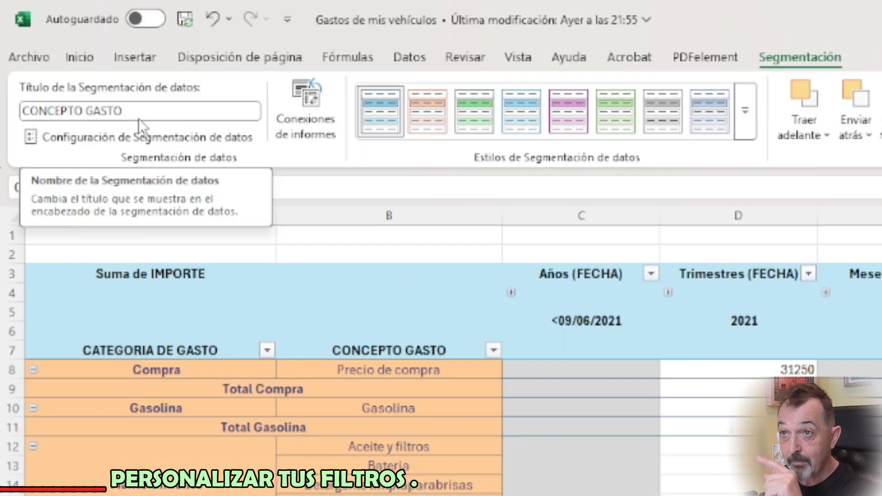
left_click(70, 46)
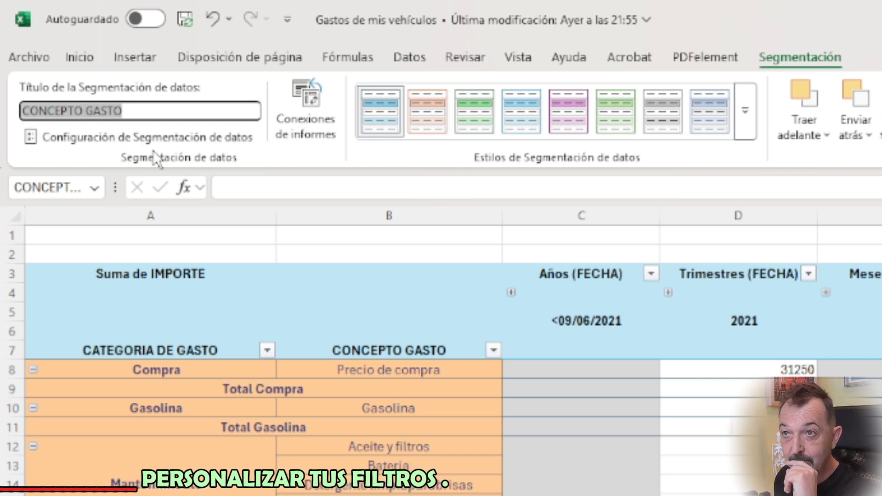
type("FILTR")
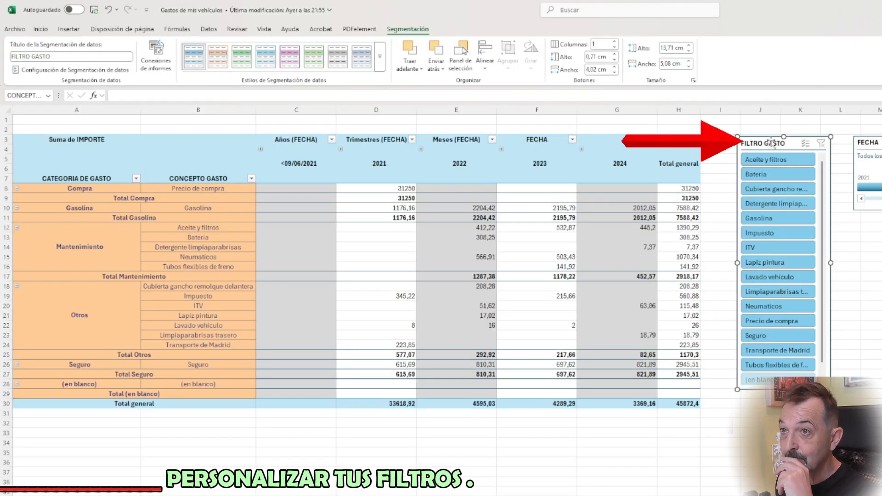
left_click(70, 69)
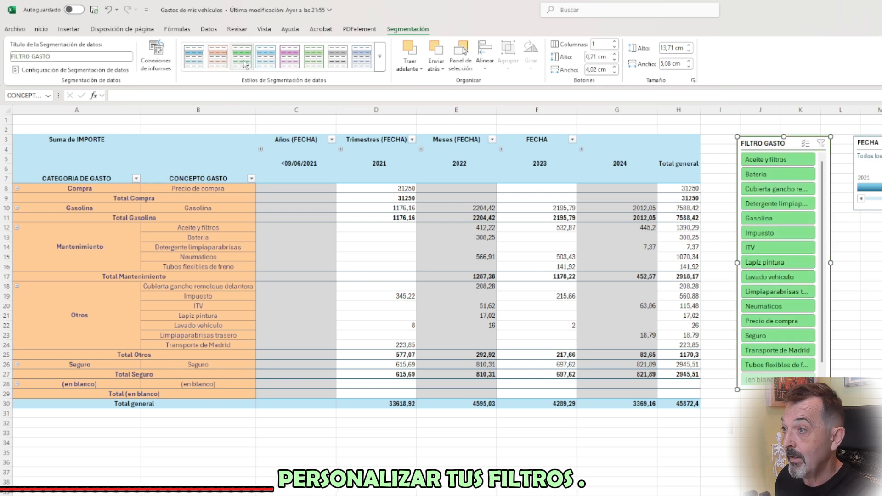
- Try the light green style on the FILTRO GASTO slicer, return it to light blue, and browse the light and dark styles
left_click(245, 64)
left_click(198, 65)
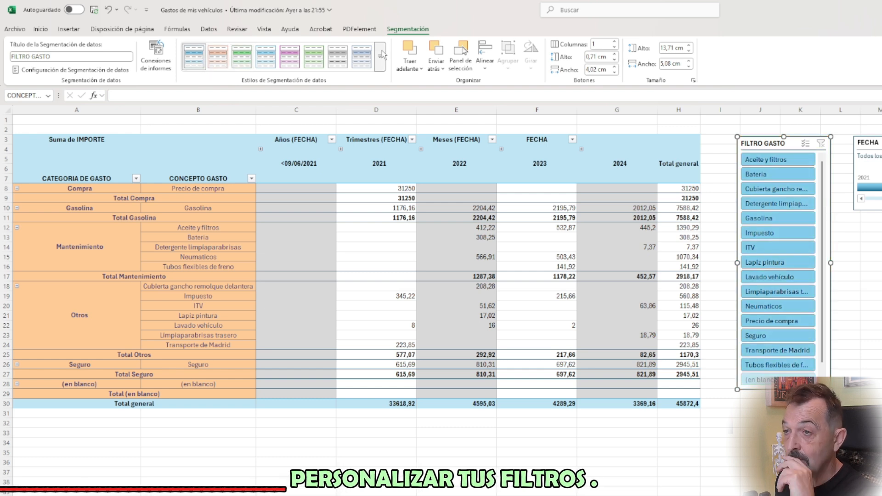
left_click(379, 56)
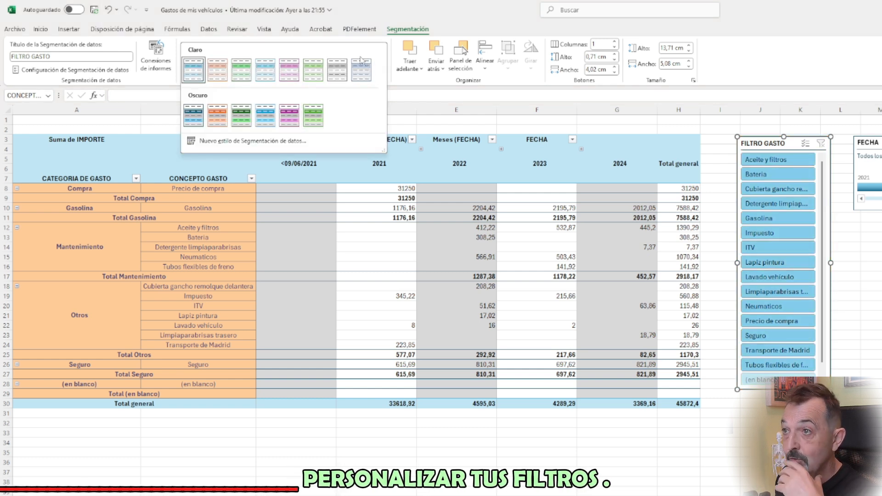
left_click(505, 32)
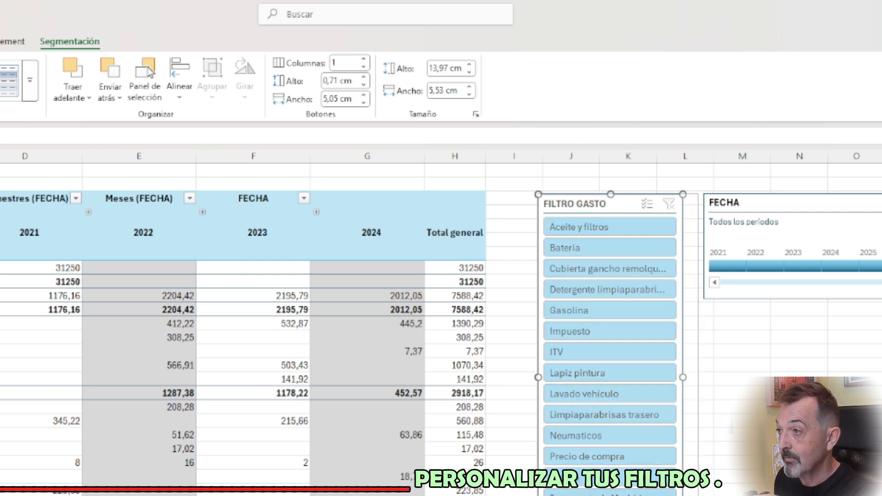
- Enlarge the FILTRO GASTO slicer to about 14.37 cm high and 5.87 cm wide, and arrange its buttons 0.9 cm high in two columns
mouse_move(426, 403)
left_mouse_down()
mouse_move(468, 441)
mouse_move(435, 413)
left_mouse_up()
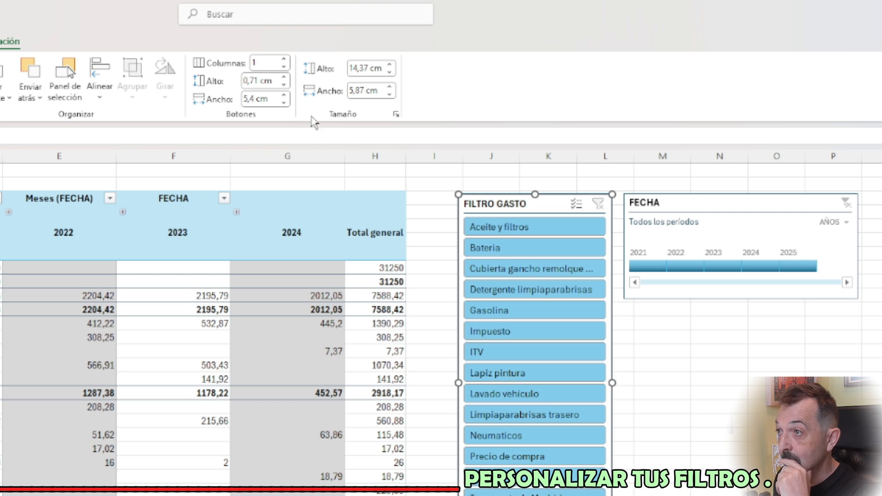
left_click(284, 87)
left_click(283, 85)
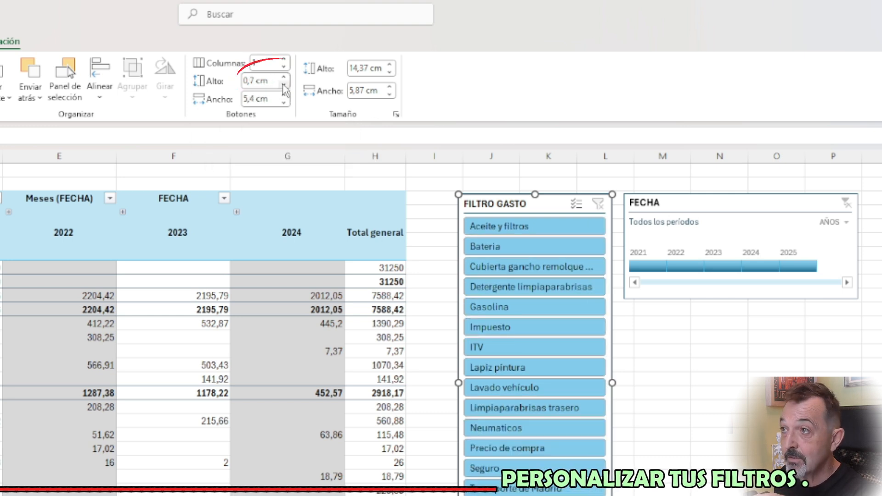
left_click(283, 86)
left_click(283, 86)
left_click(284, 78)
left_click(284, 78)
left_click(284, 79)
left_click(284, 78)
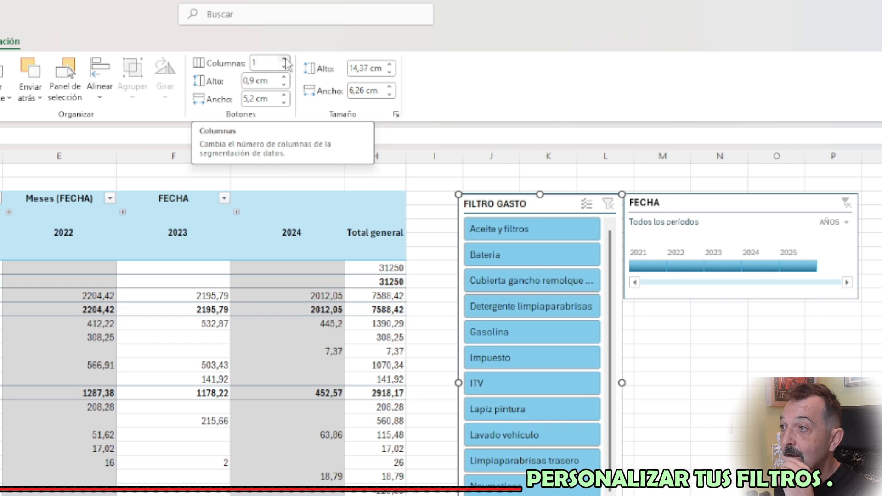
left_click(286, 60)
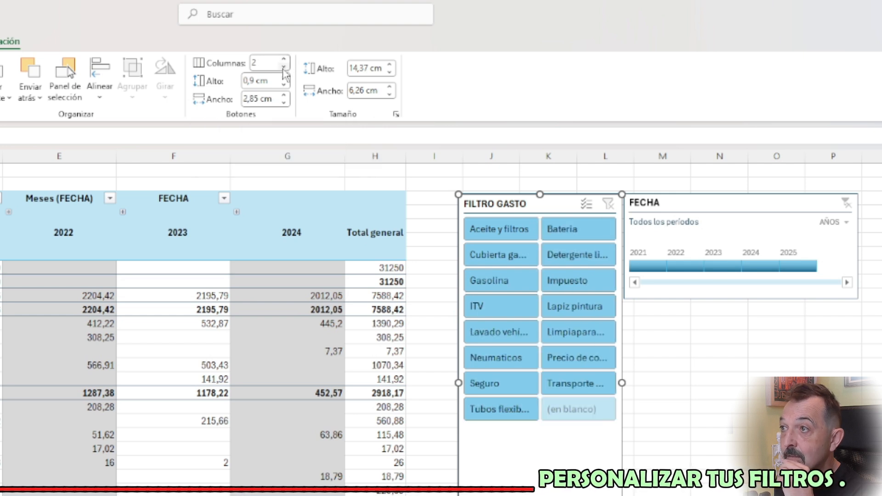